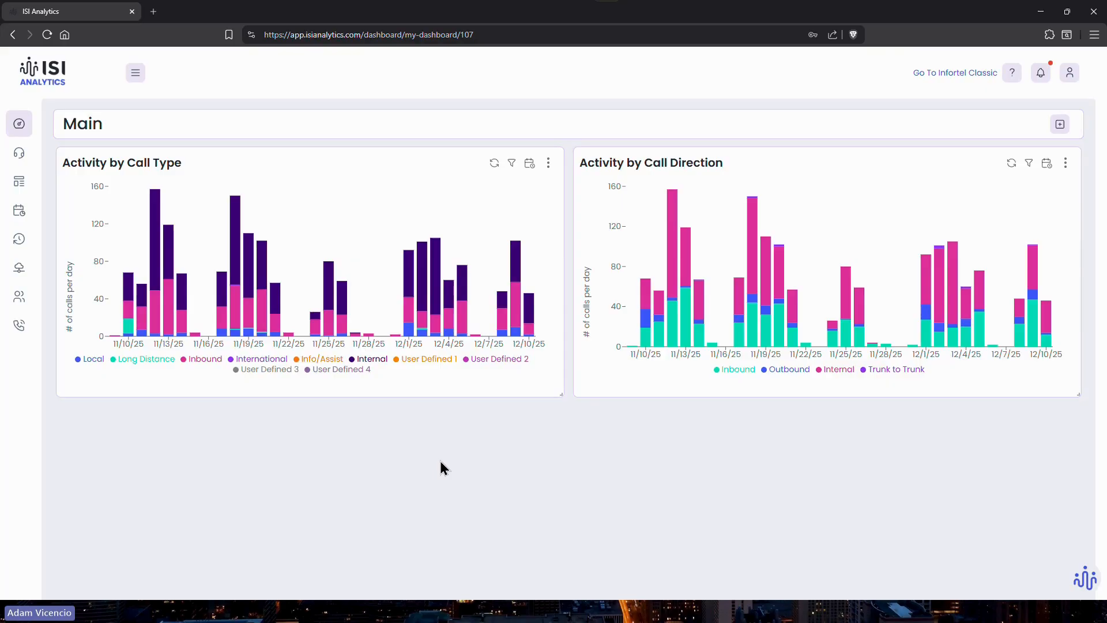
- Examine the daily call counts by category in the Activity by Call Type chart on the Main dashboard
mouse_move(149, 263)
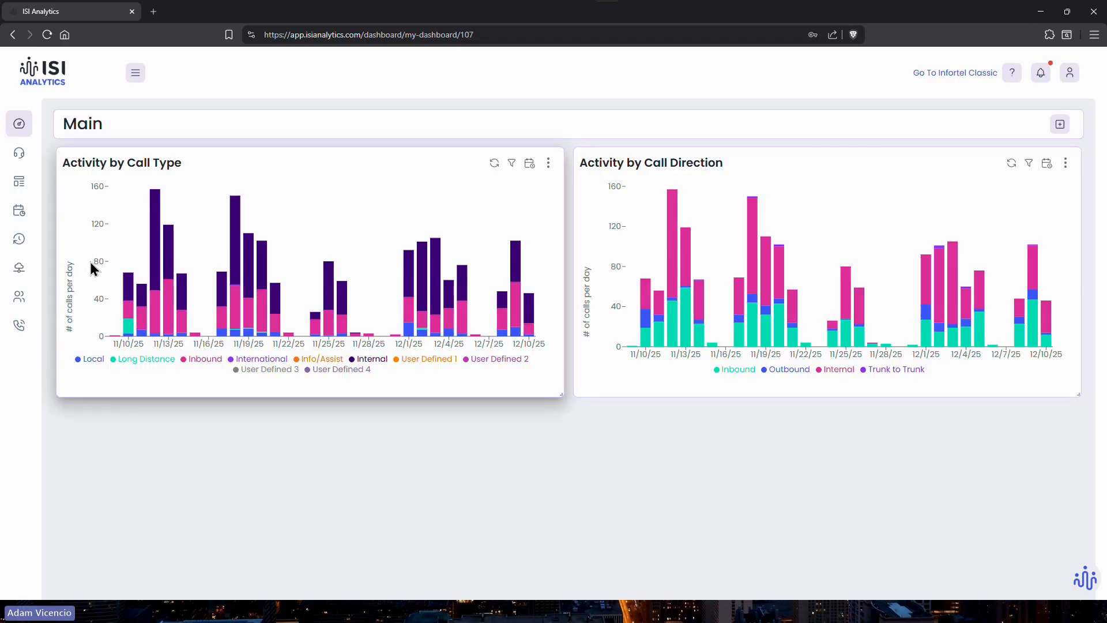
mouse_move(121, 217)
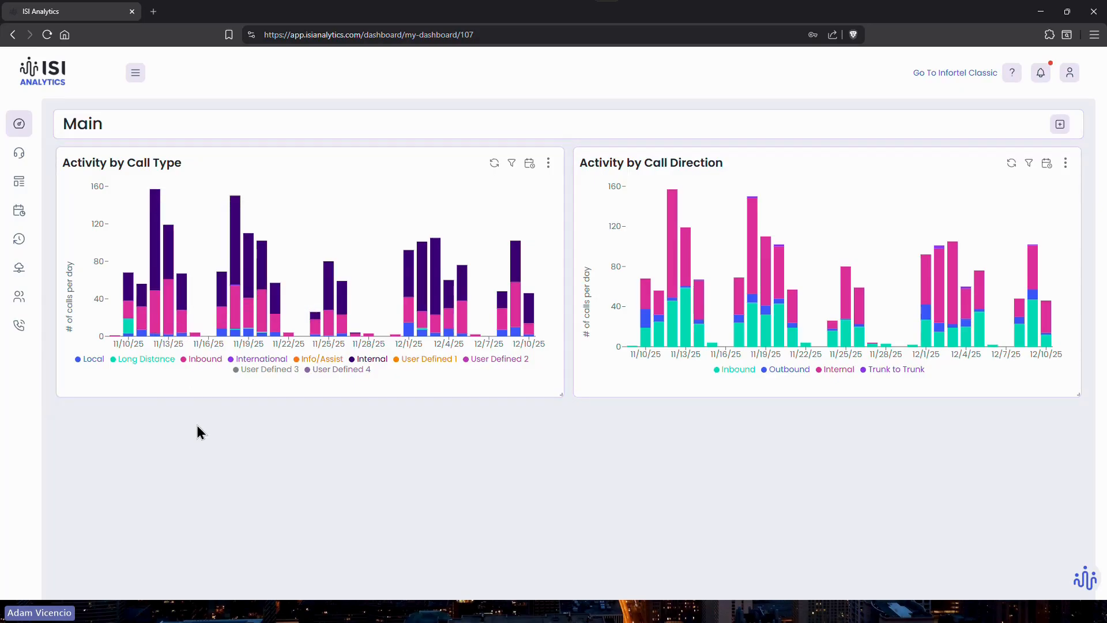
mouse_move(164, 333)
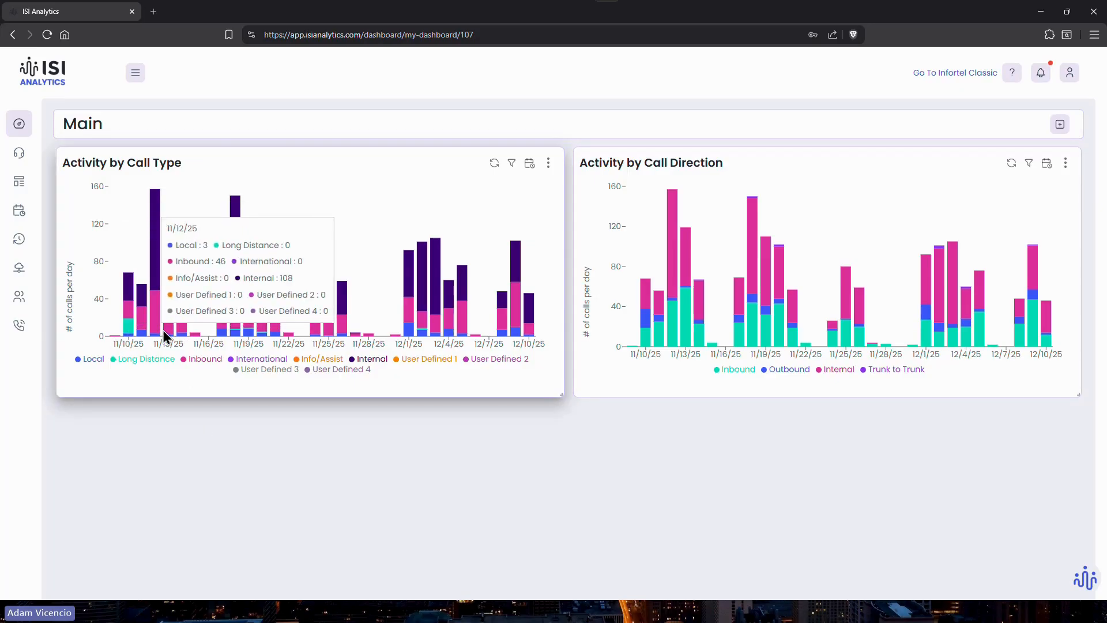
mouse_move(222, 326)
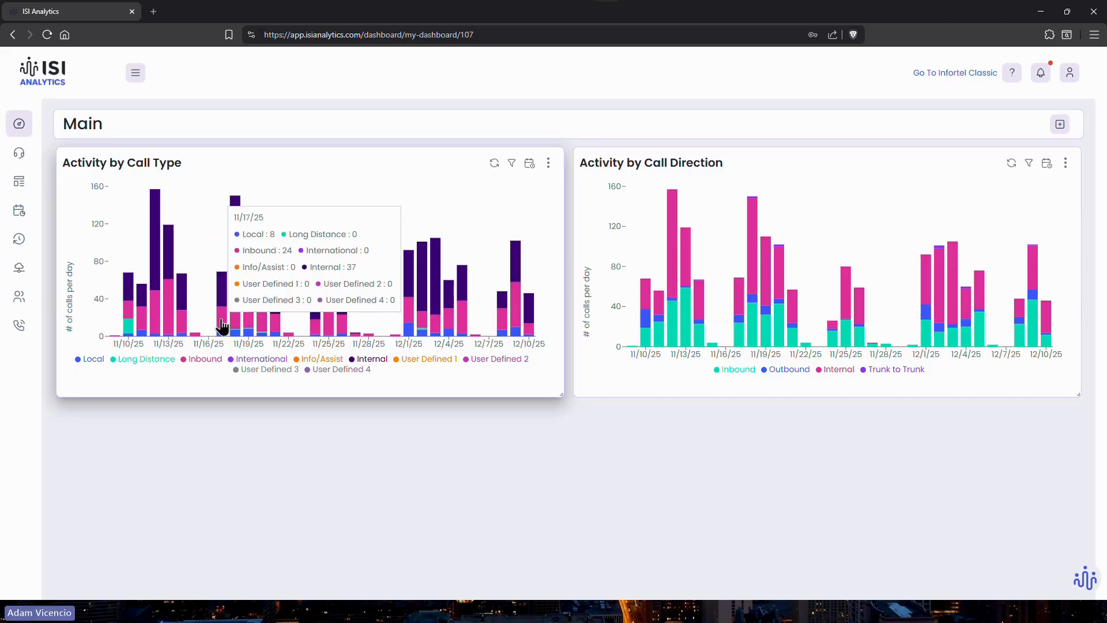
mouse_move(160, 312)
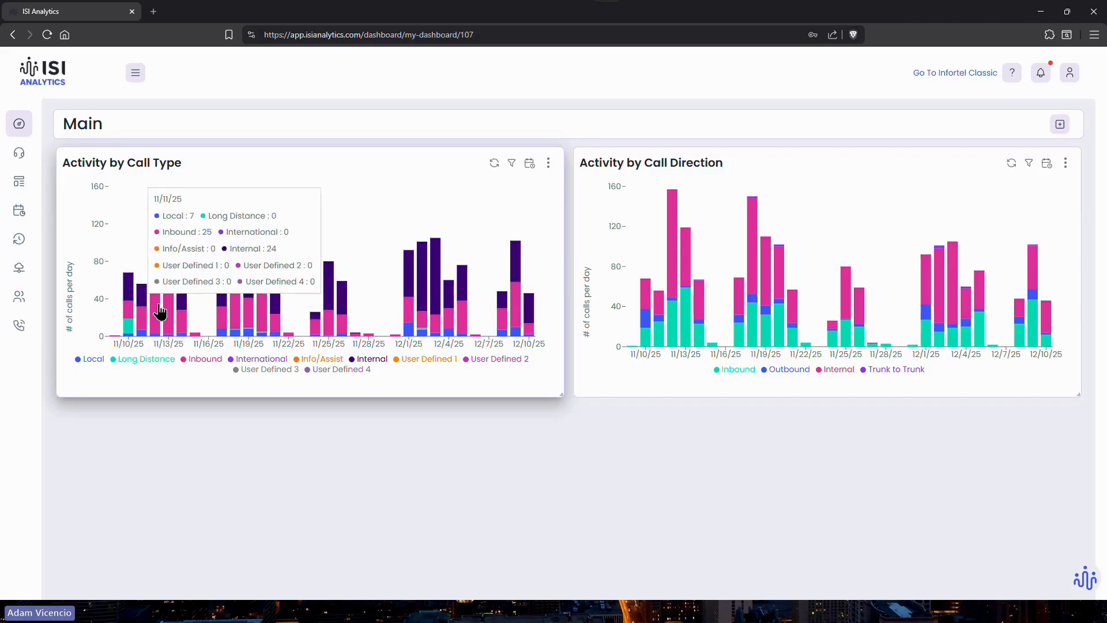
mouse_move(271, 324)
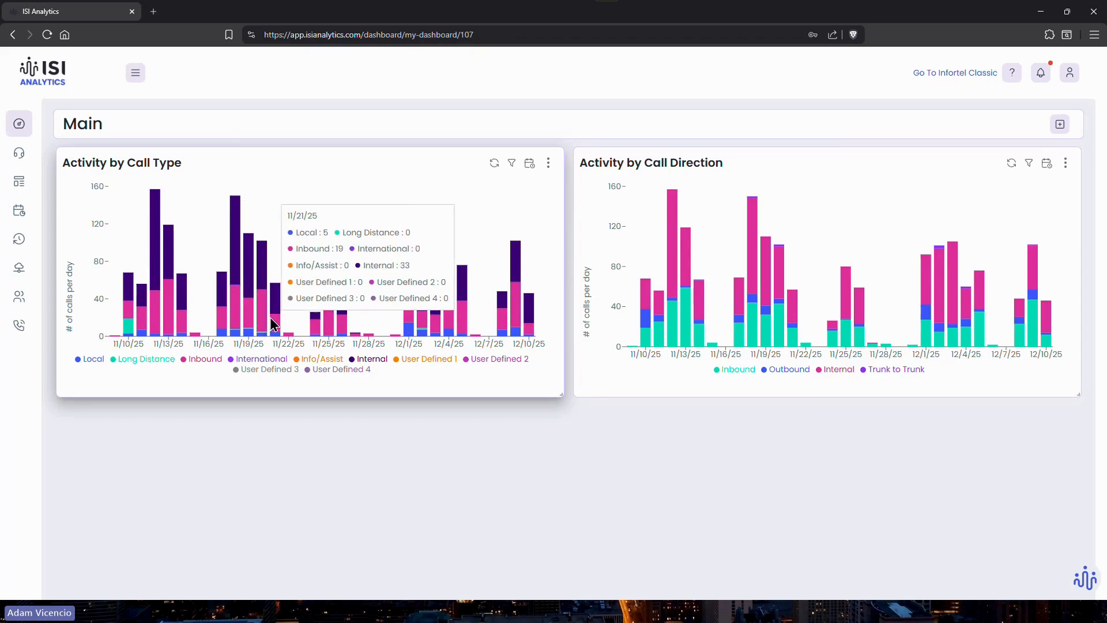
mouse_move(319, 320)
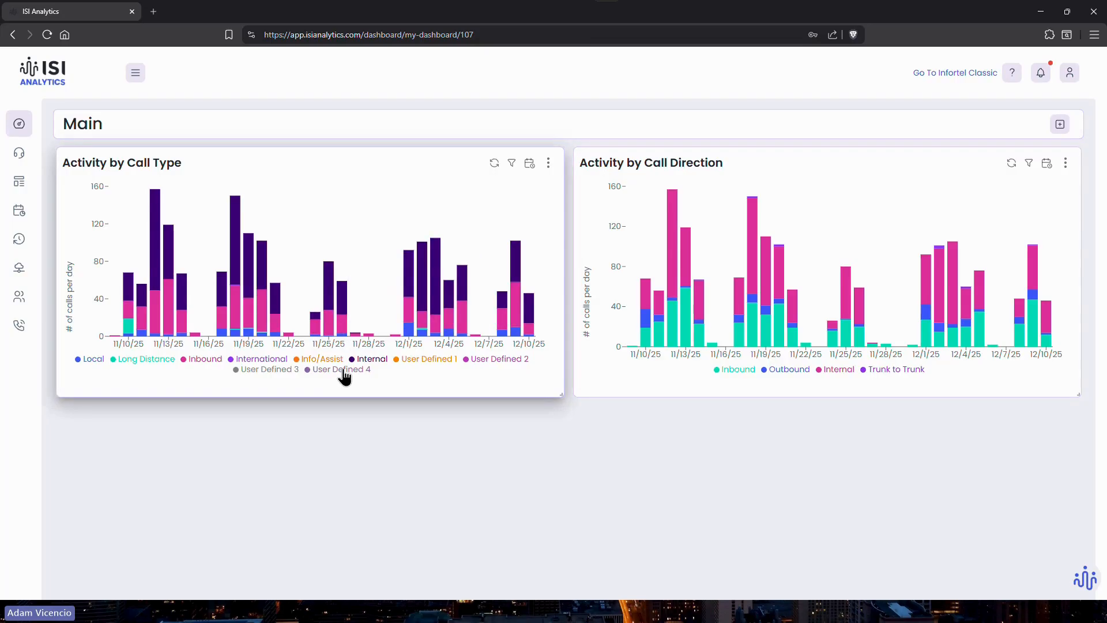
mouse_move(362, 339)
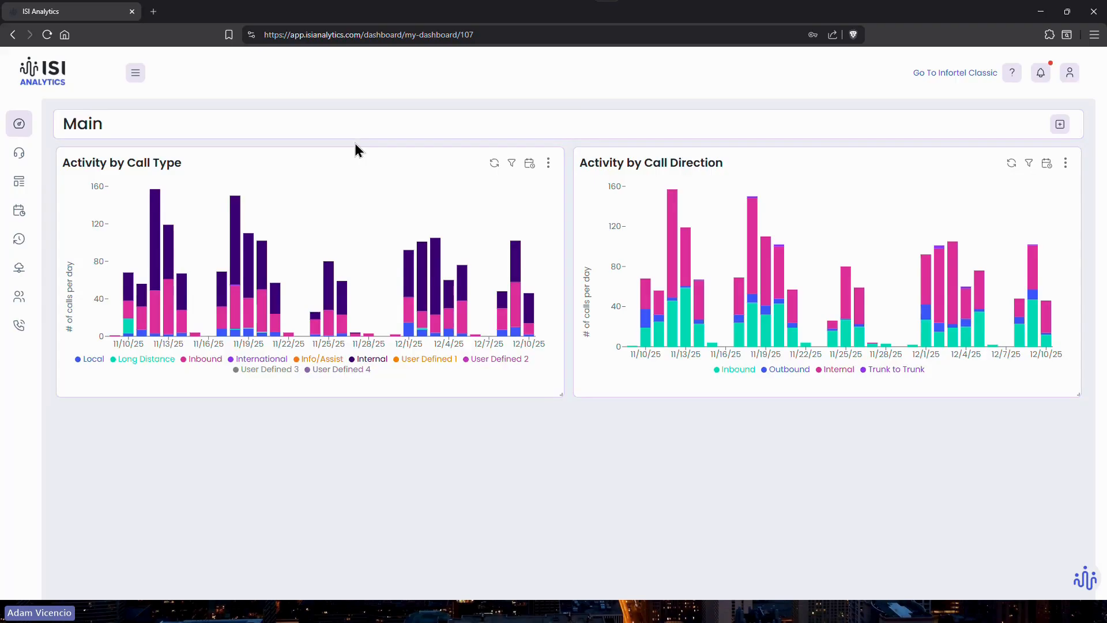
click(132, 72)
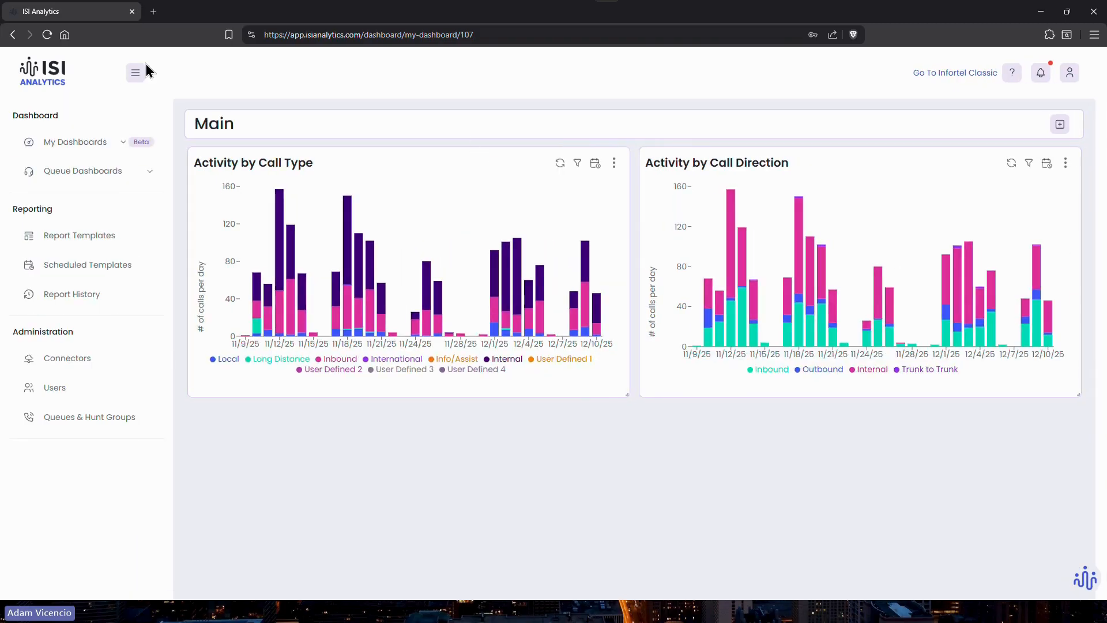
click(125, 78)
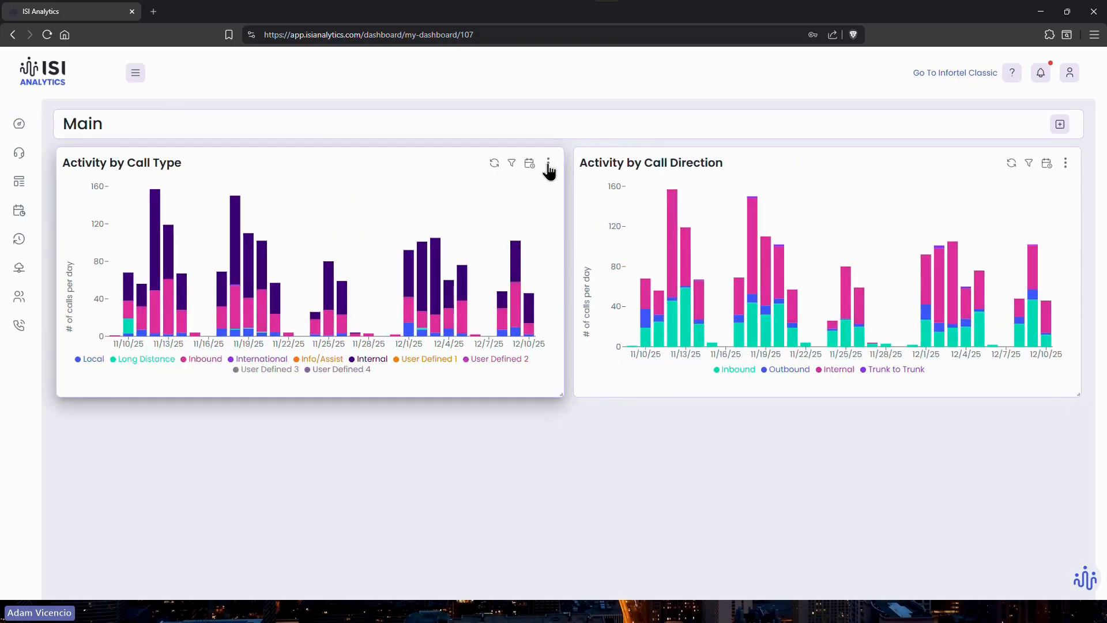
- Add a Directory Filter to the Activity by Call Type widget and turn off its Entire Organization selection
click(548, 164)
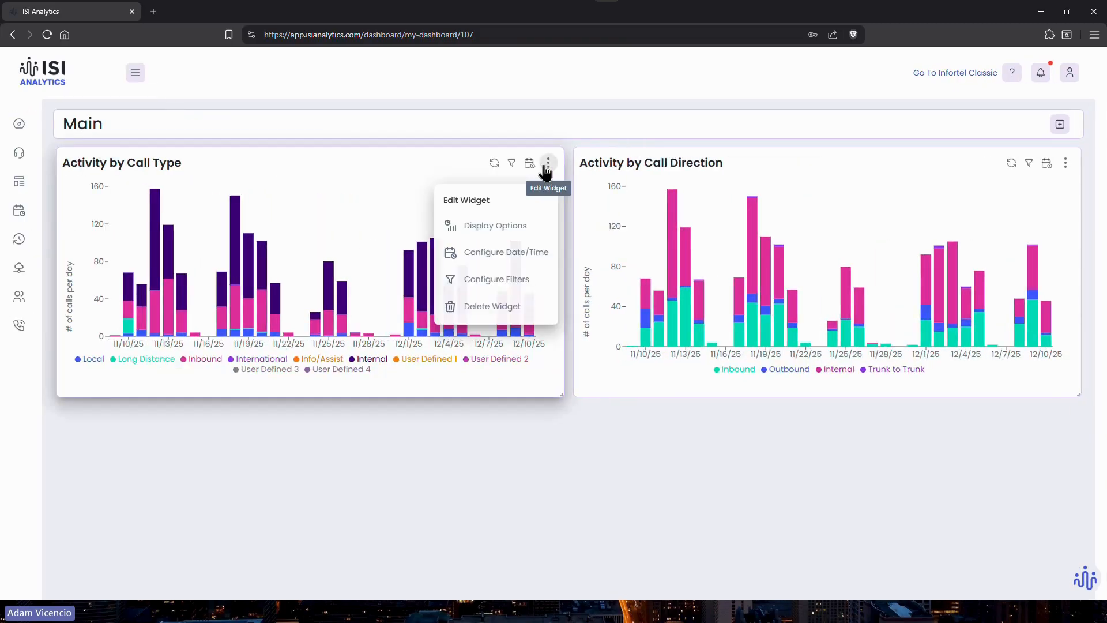
click(494, 280)
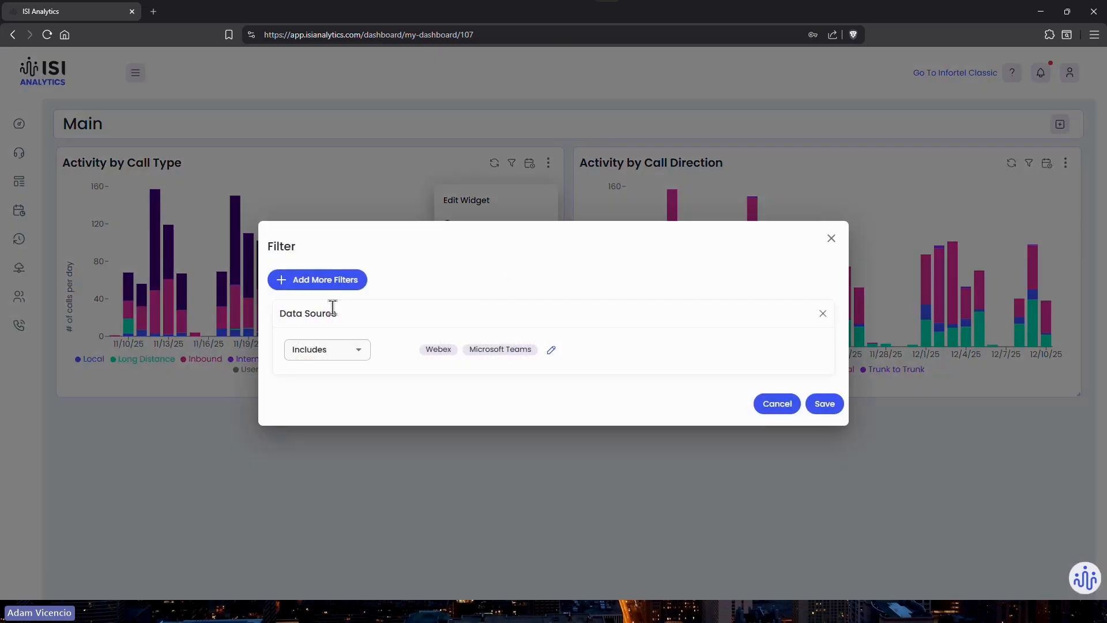
click(335, 287)
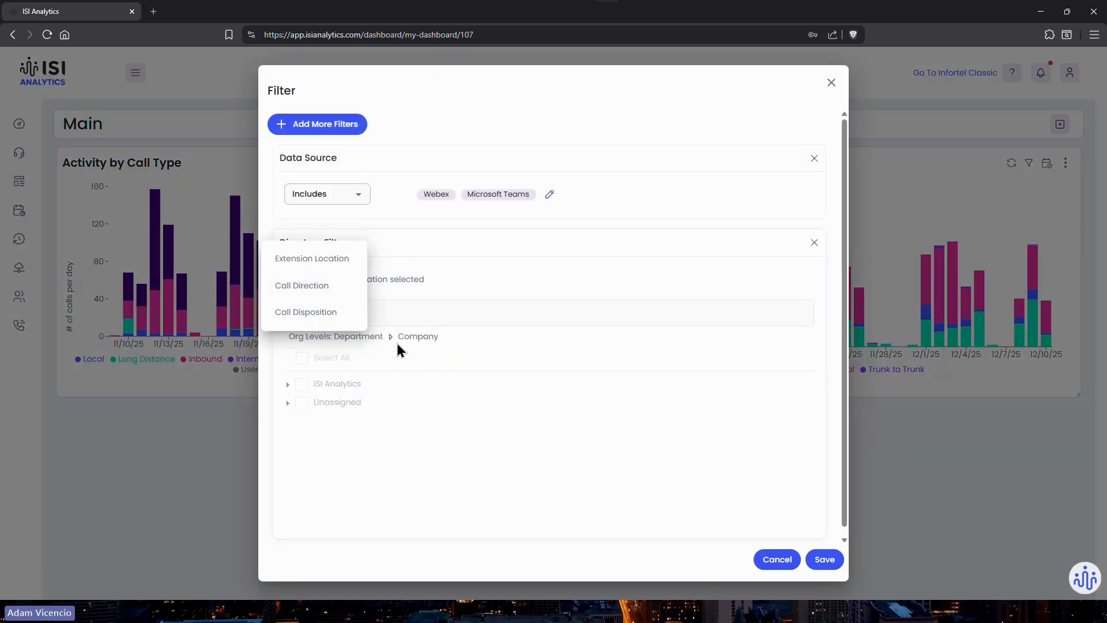
click(413, 361)
click(295, 279)
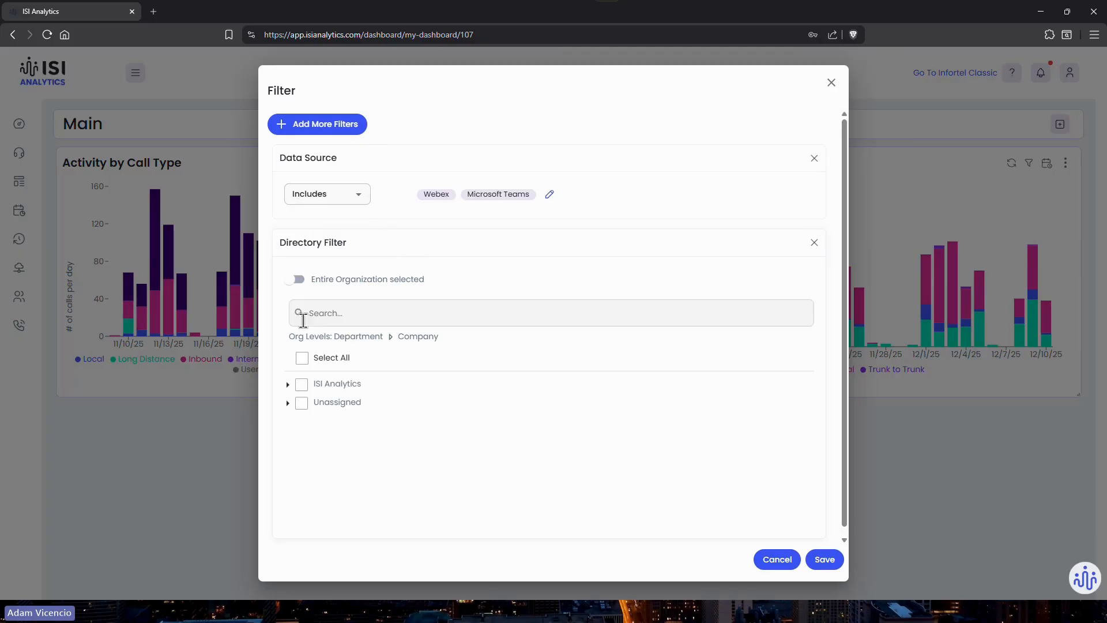
- Restrict the directory filter to the Customer Support department under ISI Analytics and save the widget's filters
click(288, 385)
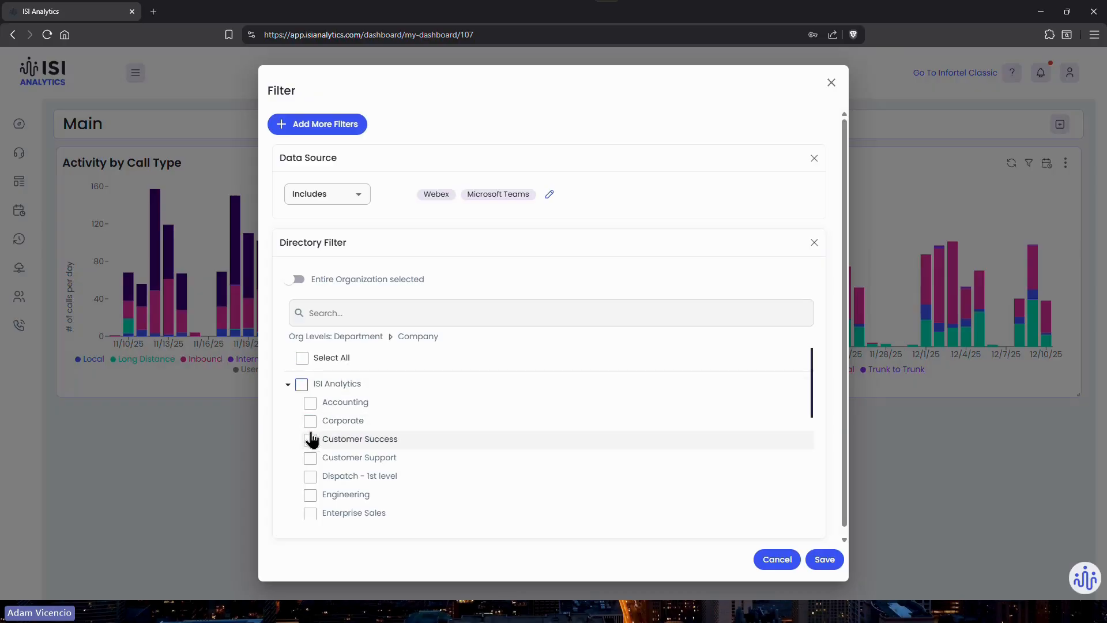
scroll(311, 439, down, 1)
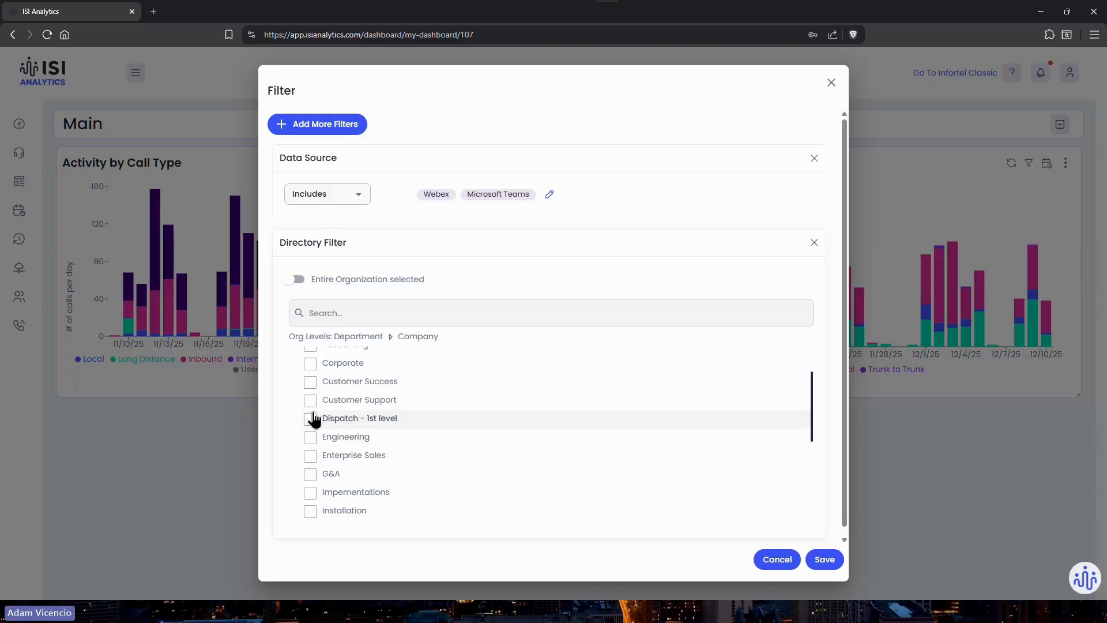
scroll(311, 420, down, 2)
scroll(313, 419, down, 2)
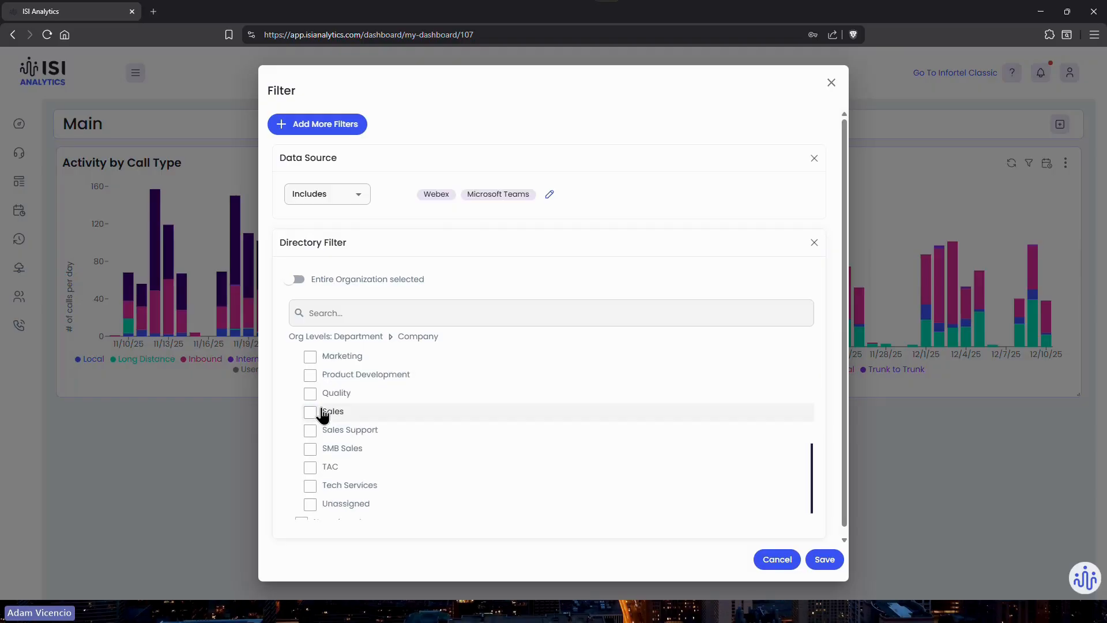
scroll(323, 415, up, 2)
scroll(323, 415, up, 4)
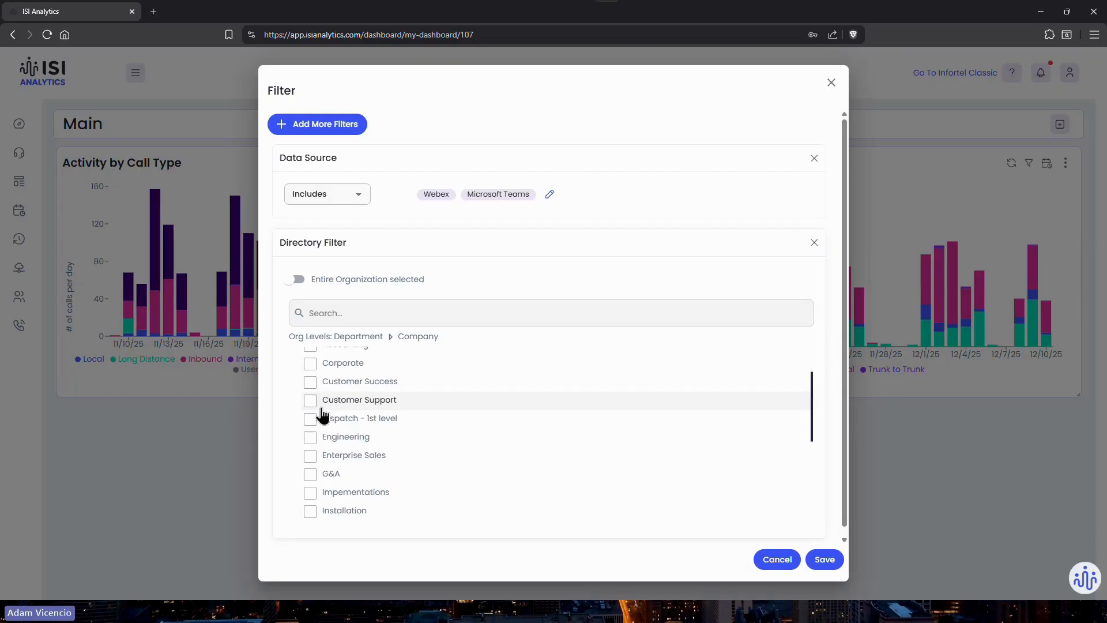
click(310, 401)
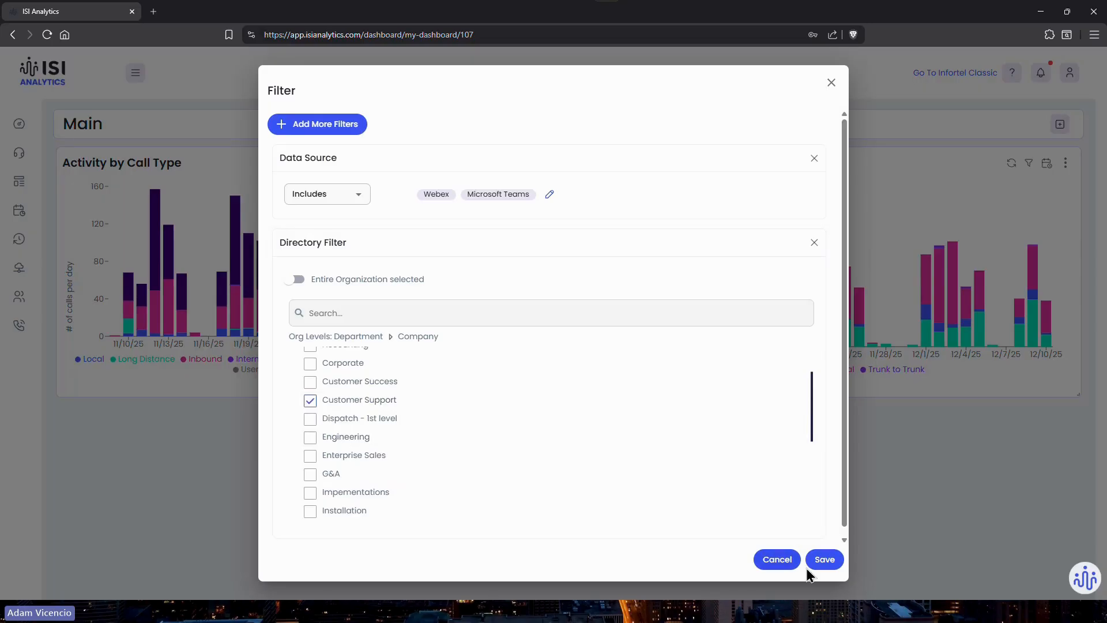
click(824, 561)
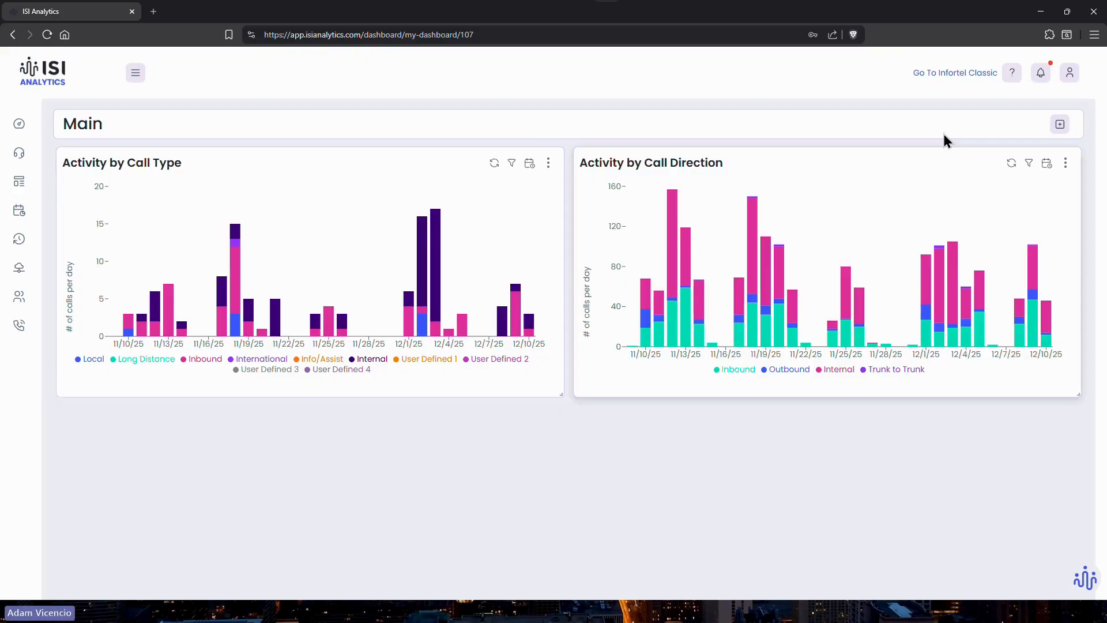
- Add a second Activity by Call Type widget to the Main dashboard
click(1060, 125)
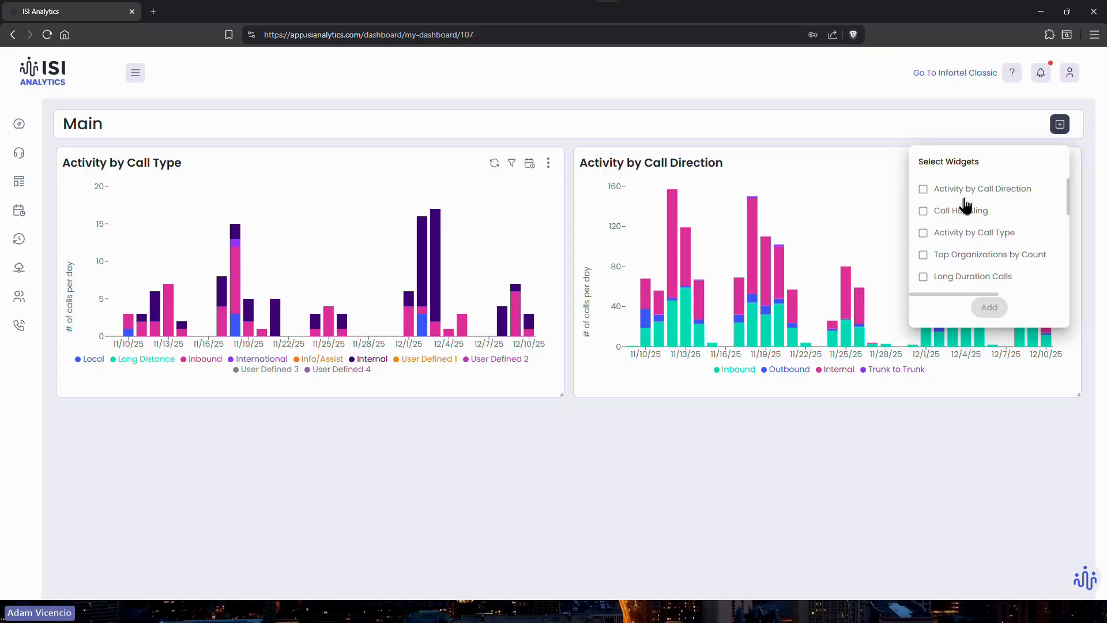
click(943, 234)
click(990, 307)
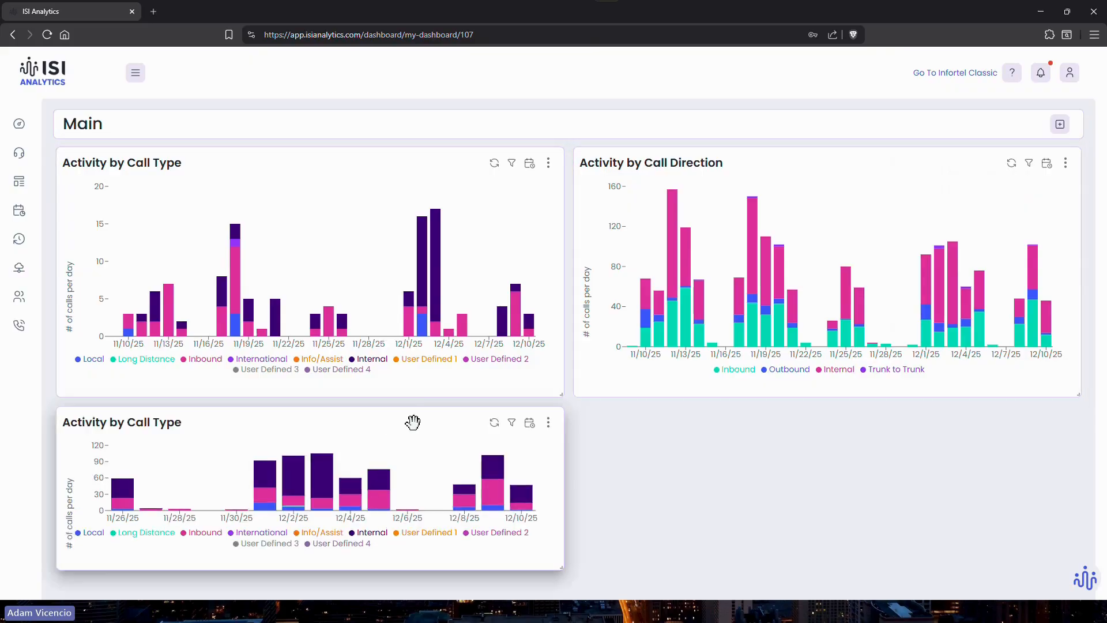
- Move the new Activity by Call Type widget above the filtered one and enlarge it
drag(391, 419, 497, 267)
drag(554, 309, 590, 432)
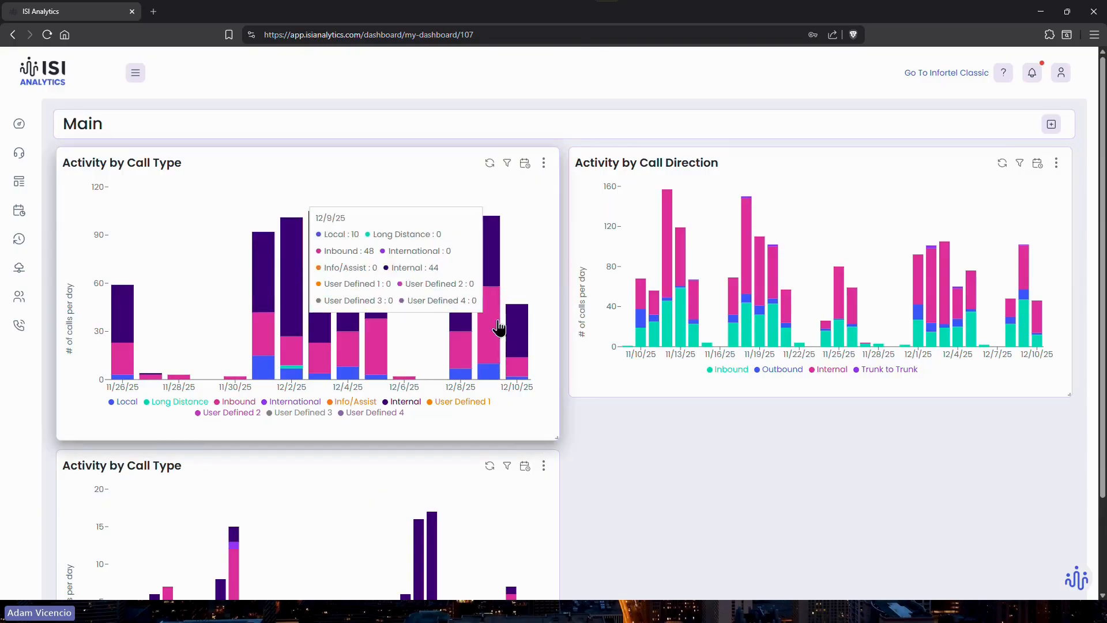
- Set the new Activity by Call Type widget's date range to the last 63 full days and save it
click(543, 164)
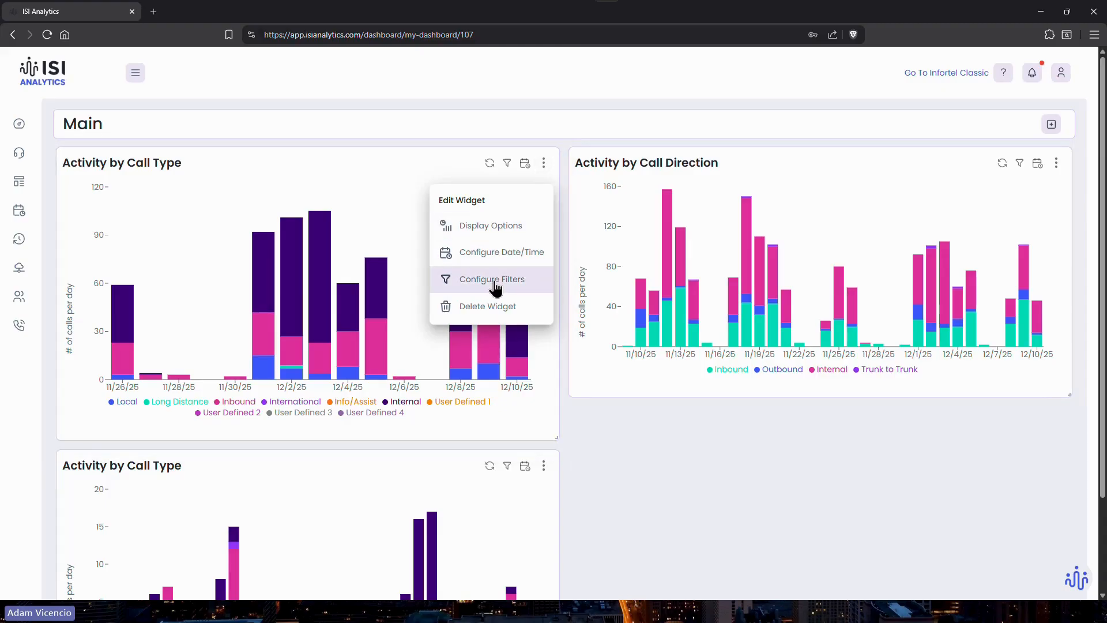
click(507, 259)
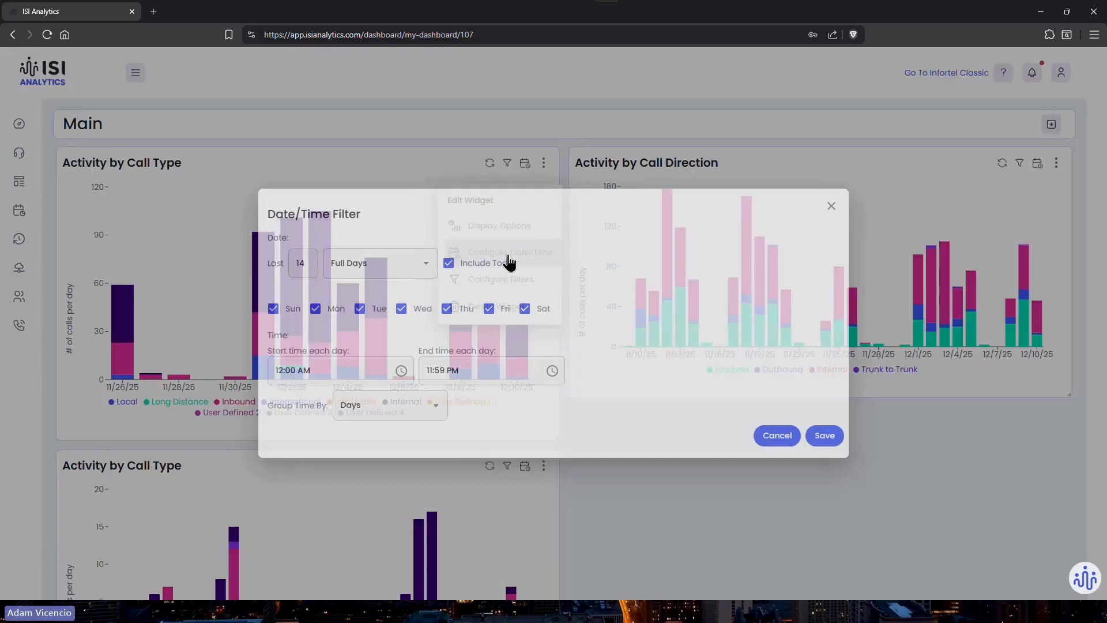
drag(296, 263, 316, 264)
text(31)
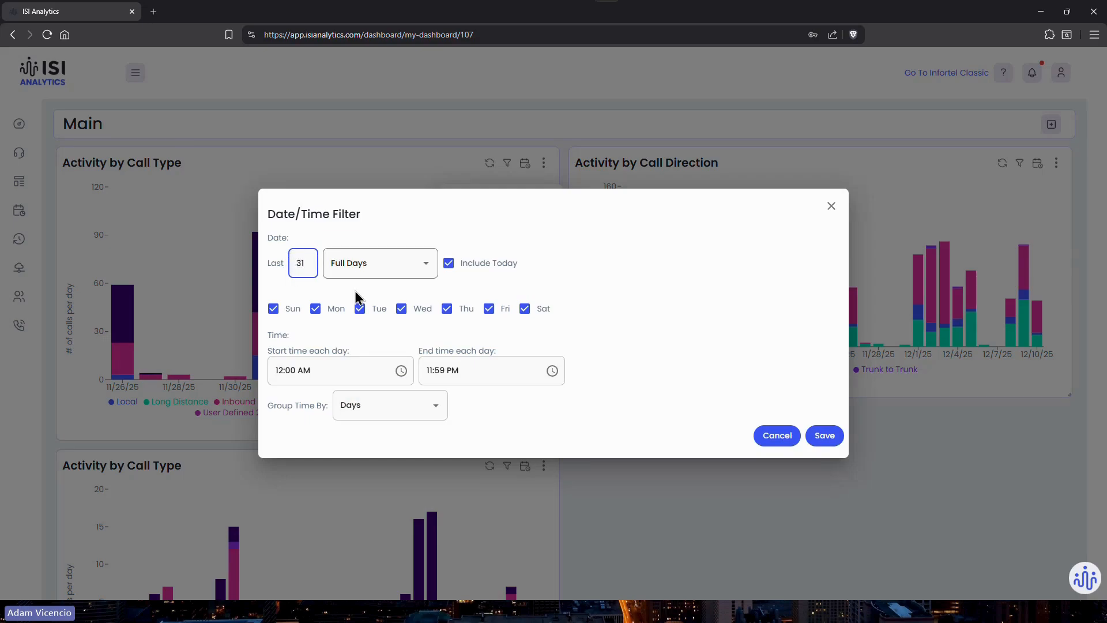
key(BackSpace)
key(BackSpace)
text(30)
key(BackSpace)
key(BackSpace)
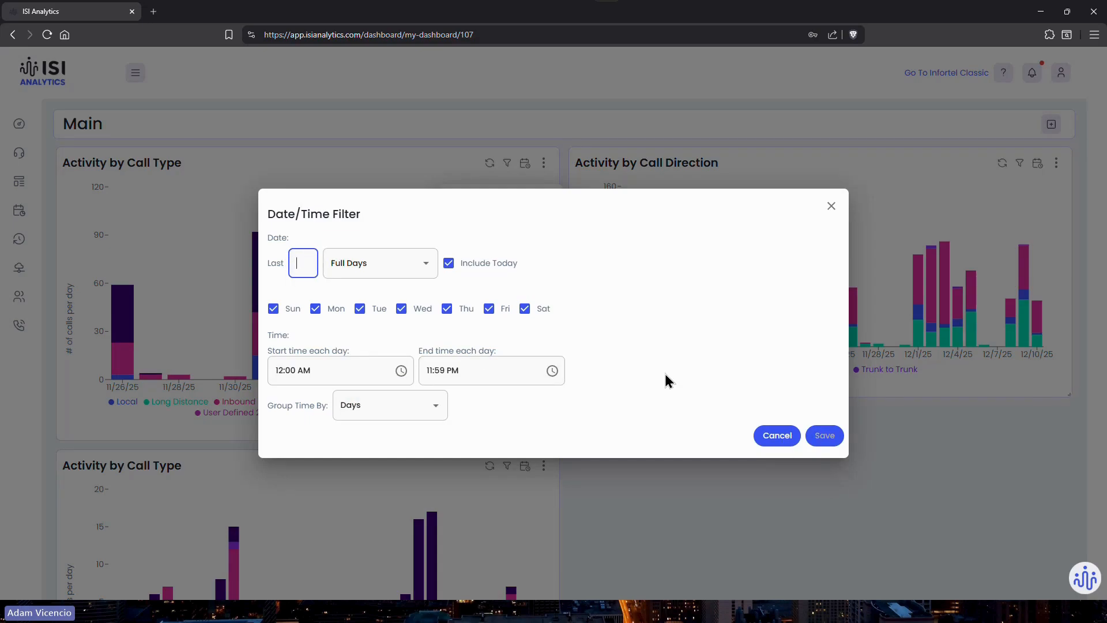
text(63)
click(826, 437)
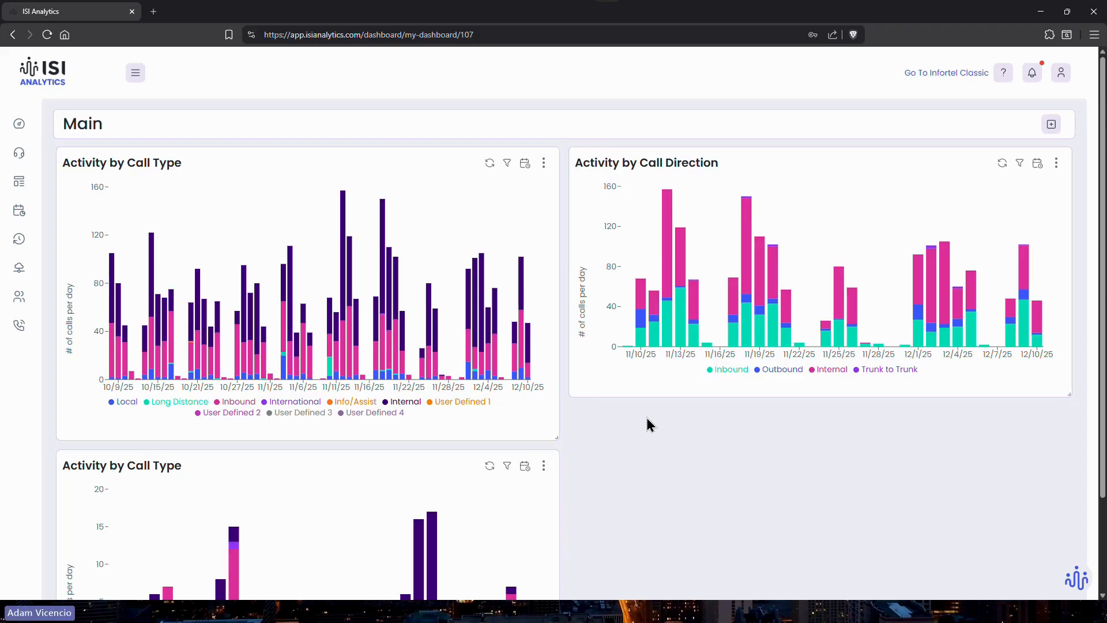
- Switch to Infortel Classic, dismissing the subscription notice, and examine the two Daily Call Statistics charts on its dashboard
click(934, 81)
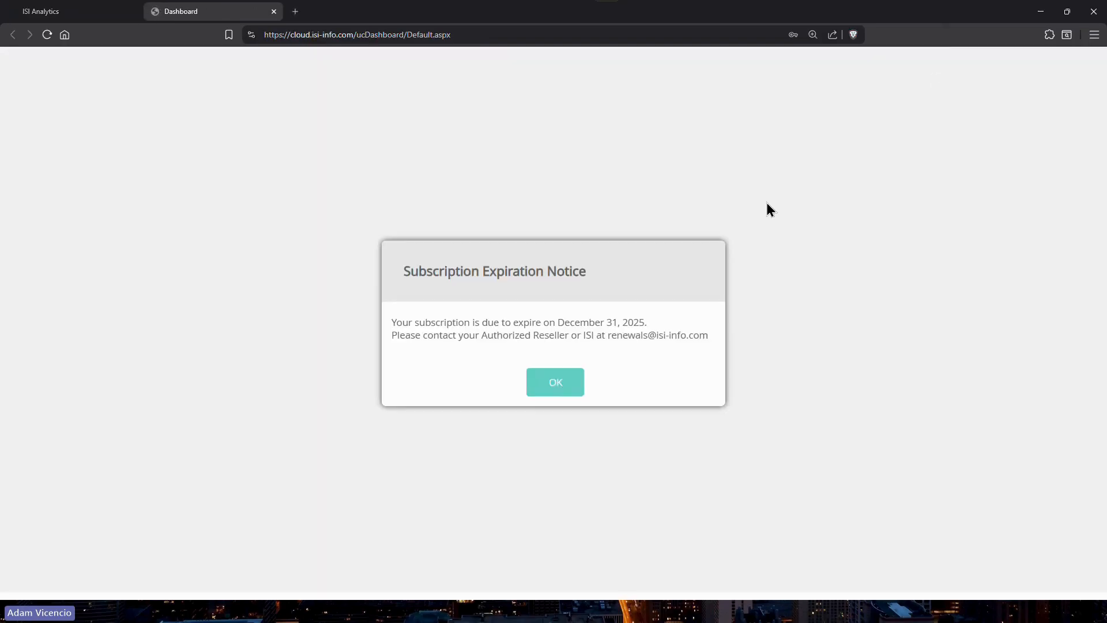
click(556, 385)
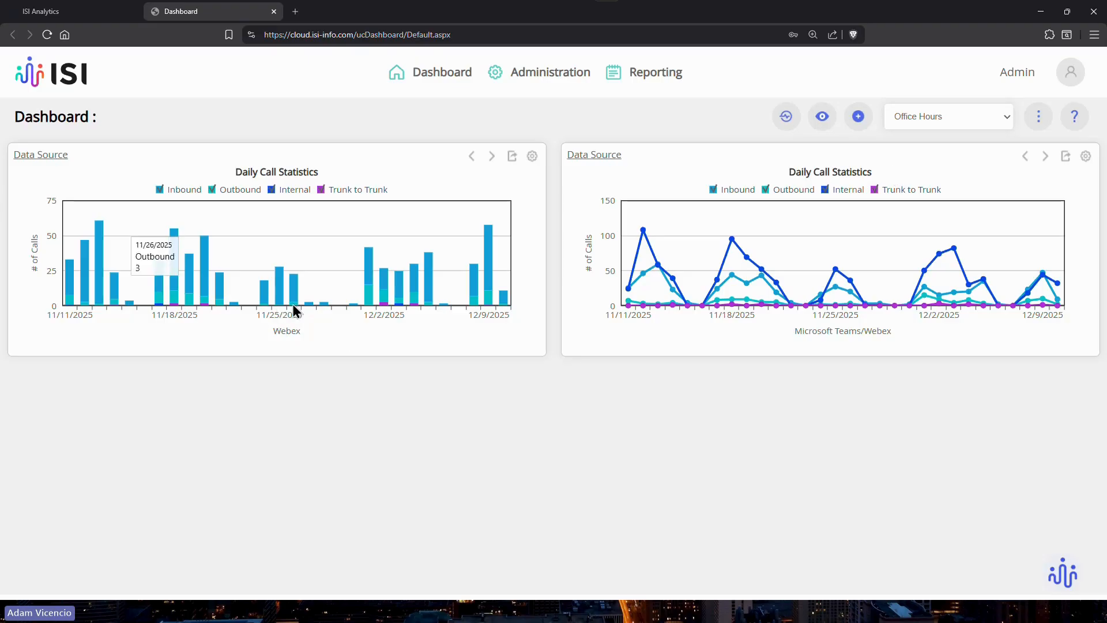
mouse_move(317, 308)
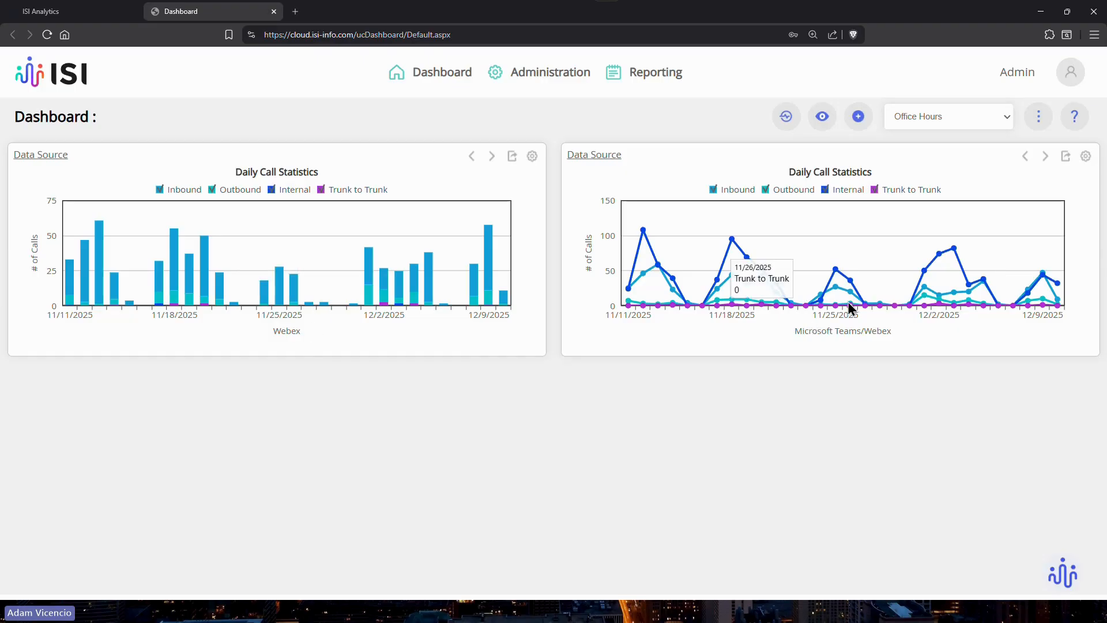
mouse_move(865, 314)
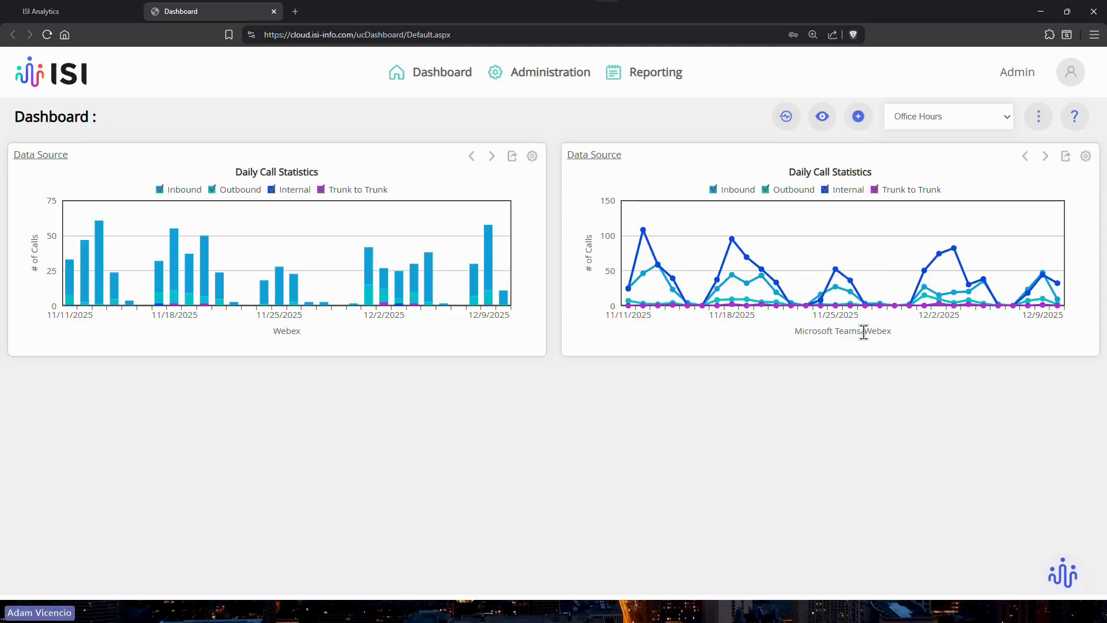
- Open the saved report "Low Call Volume Reporting - Office Hours" for configuration
click(647, 75)
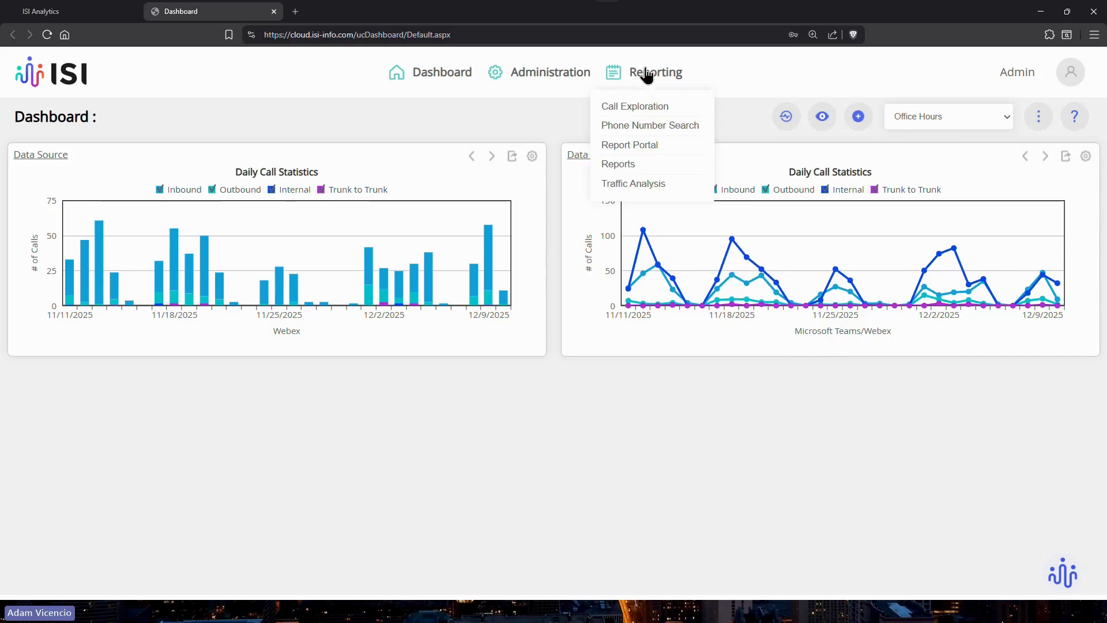
click(617, 167)
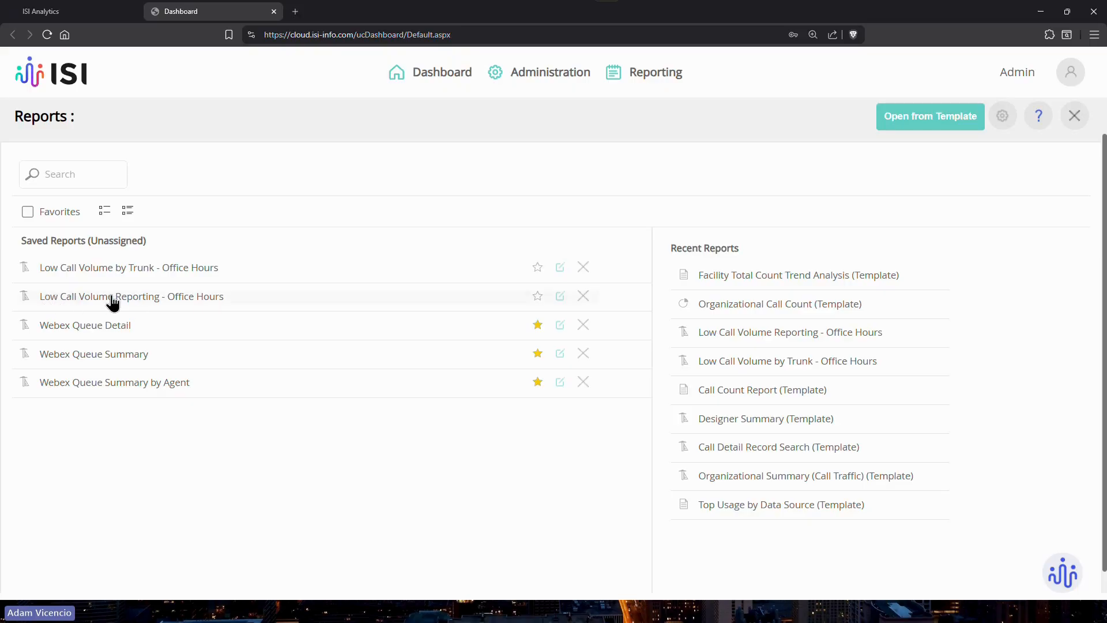
click(176, 301)
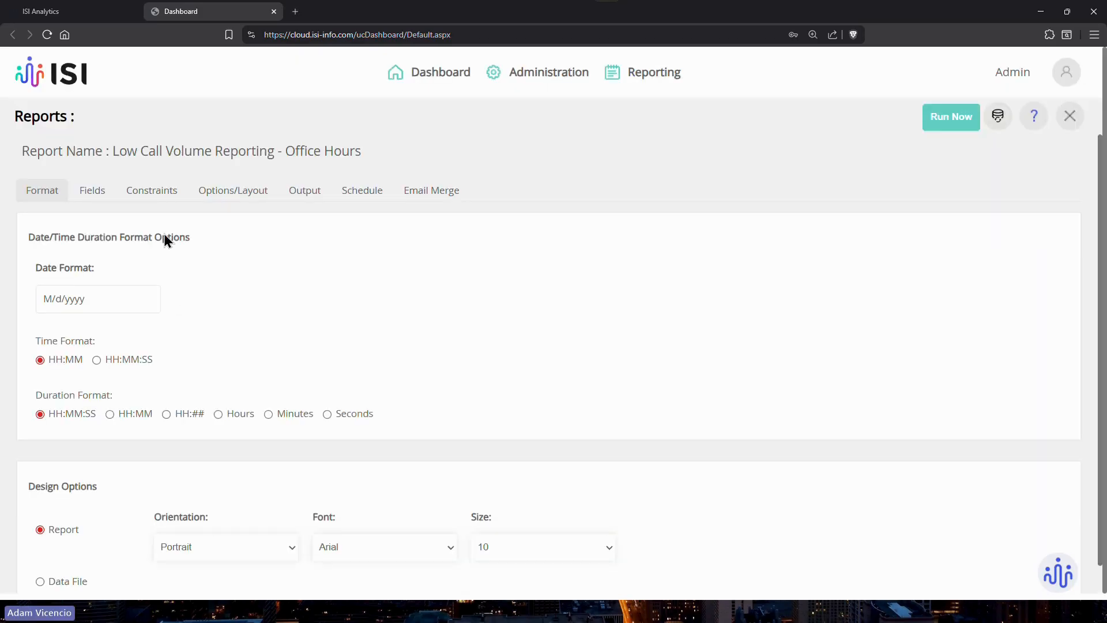
- Review the report's column fields, its graphed fields and graph options, and its date and time constraints
click(105, 195)
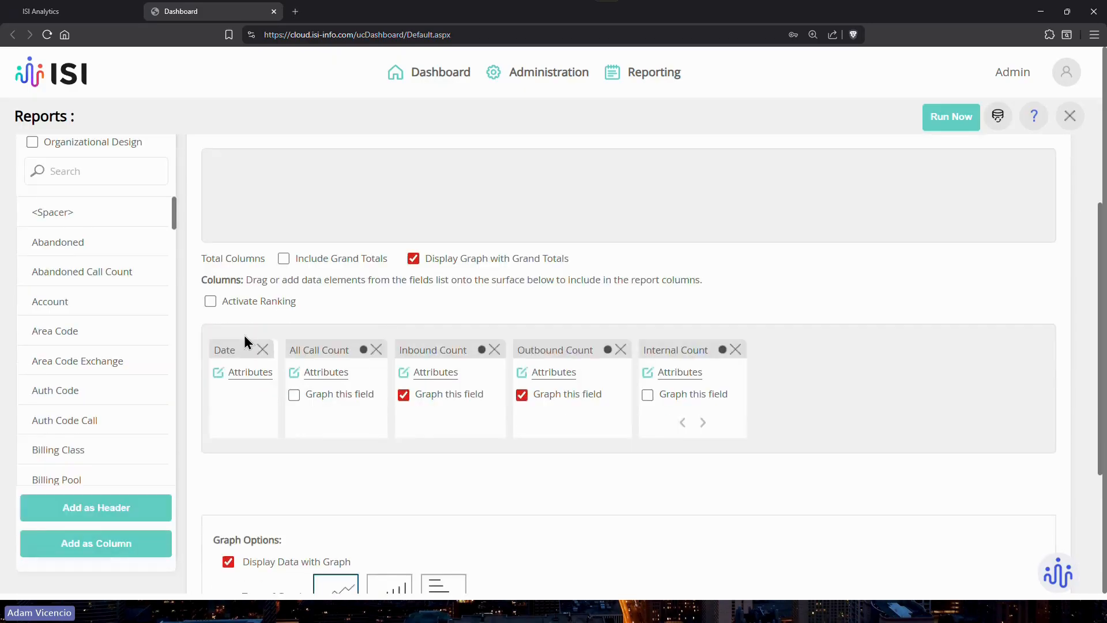
scroll(307, 450, up, 2)
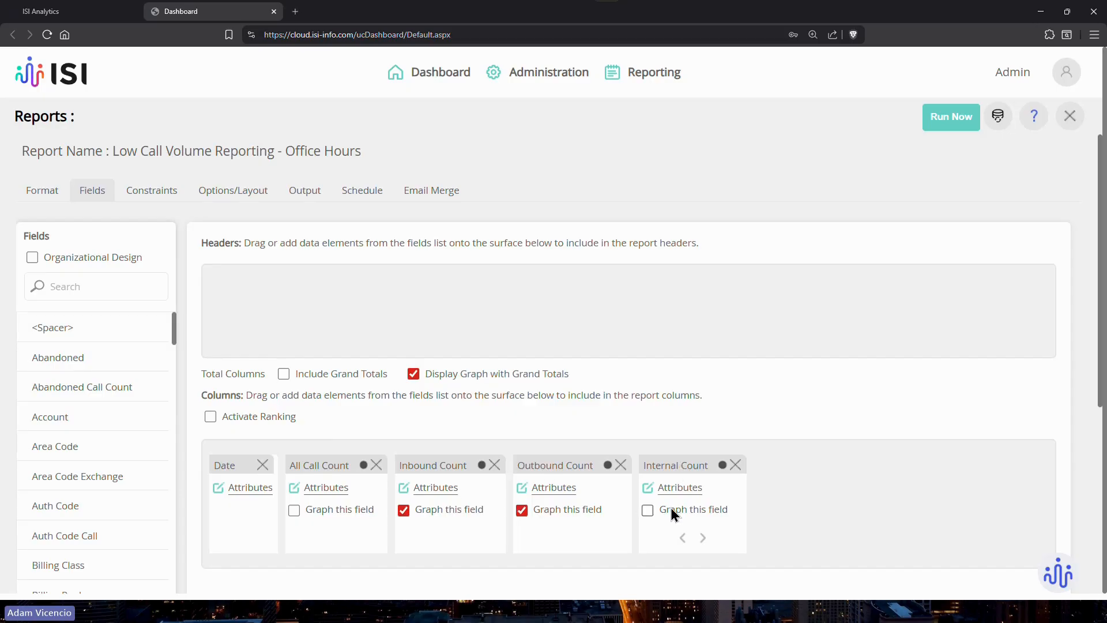
scroll(620, 417, down, 3)
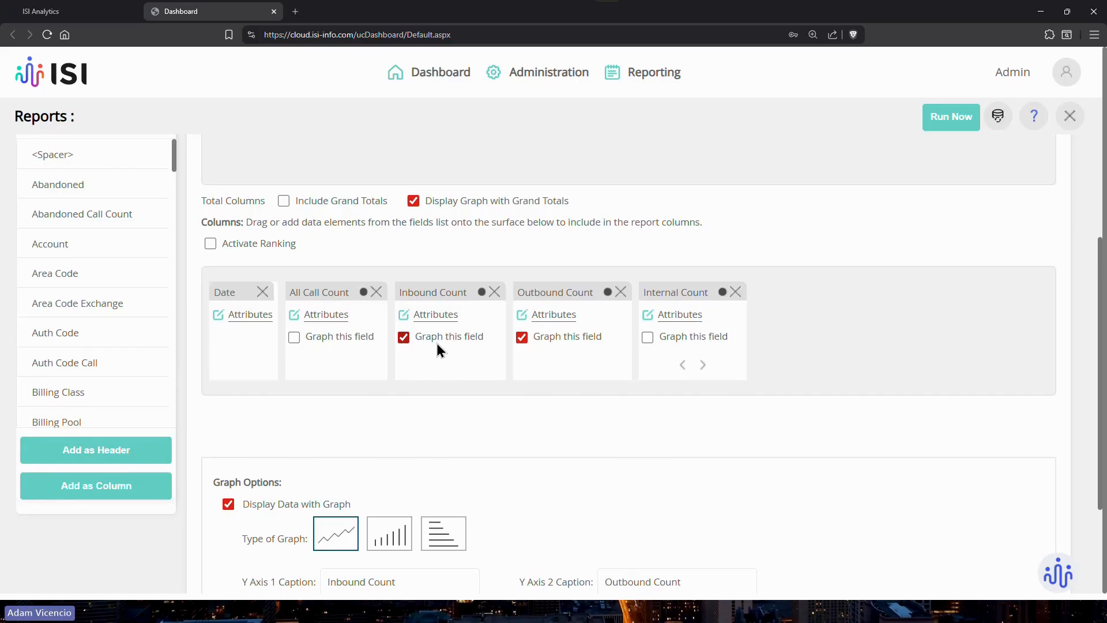
scroll(421, 352, up, 3)
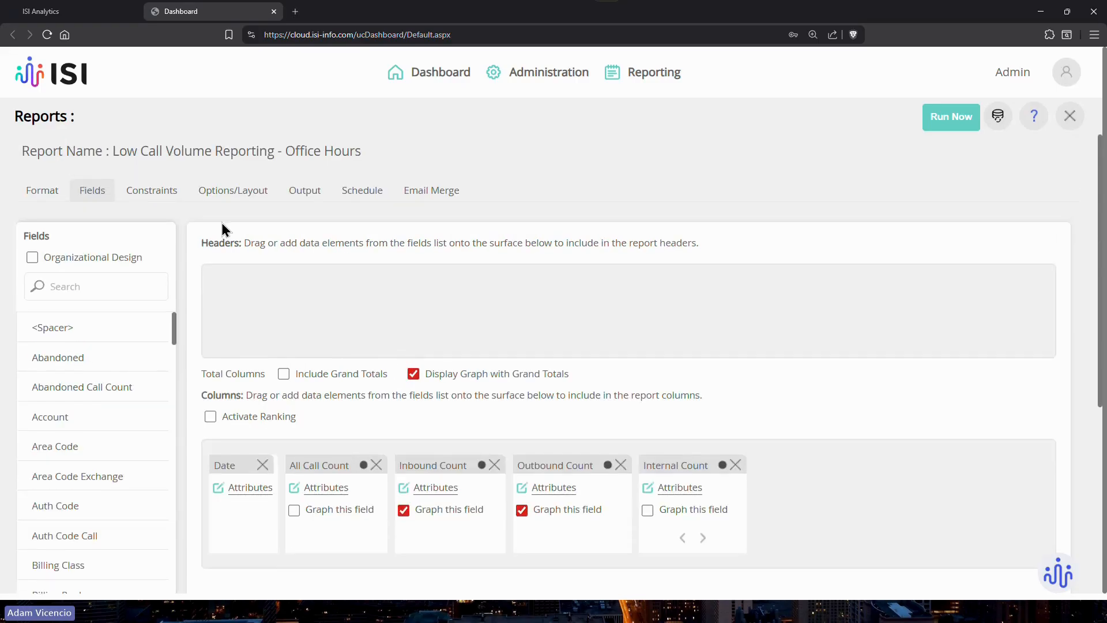
click(153, 196)
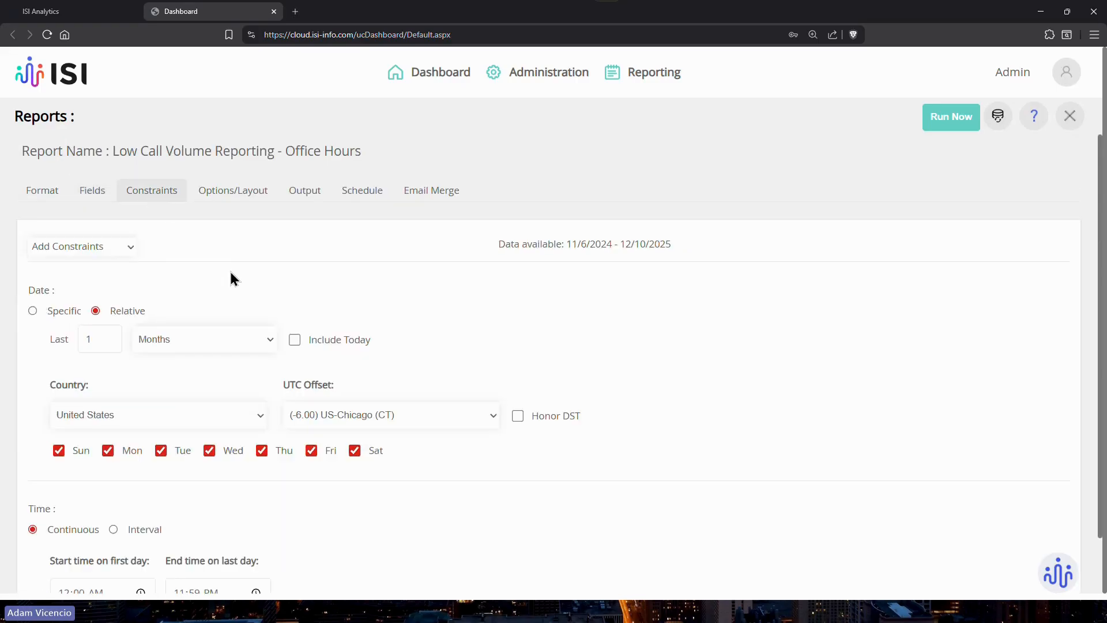
scroll(230, 279, down, 1)
scroll(202, 321, down, 1)
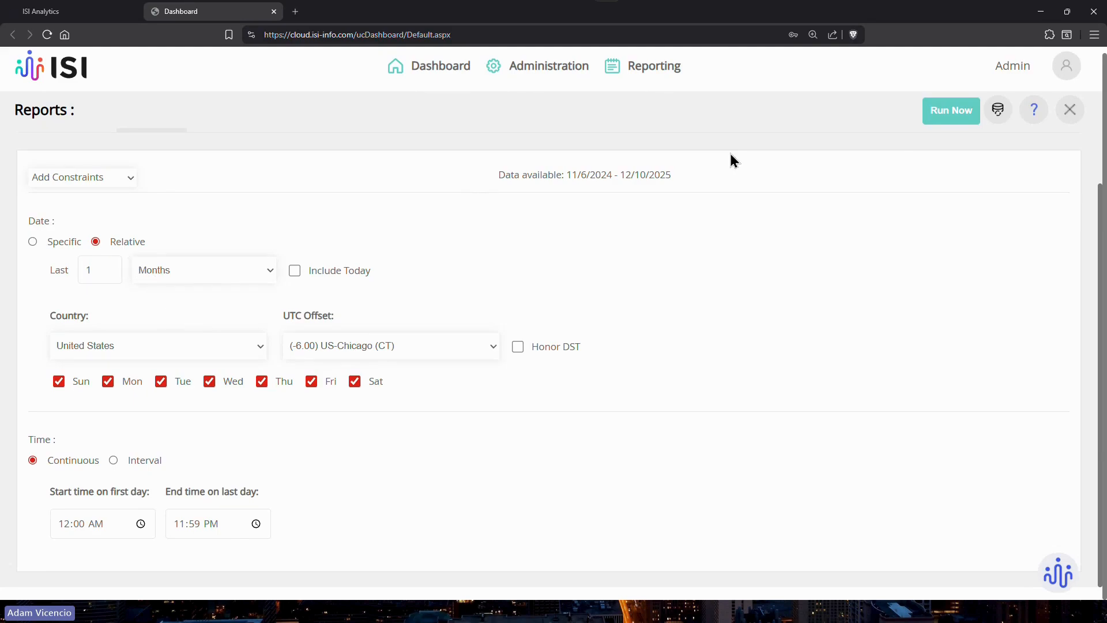
- Run the low call volume report with HTML output
click(935, 120)
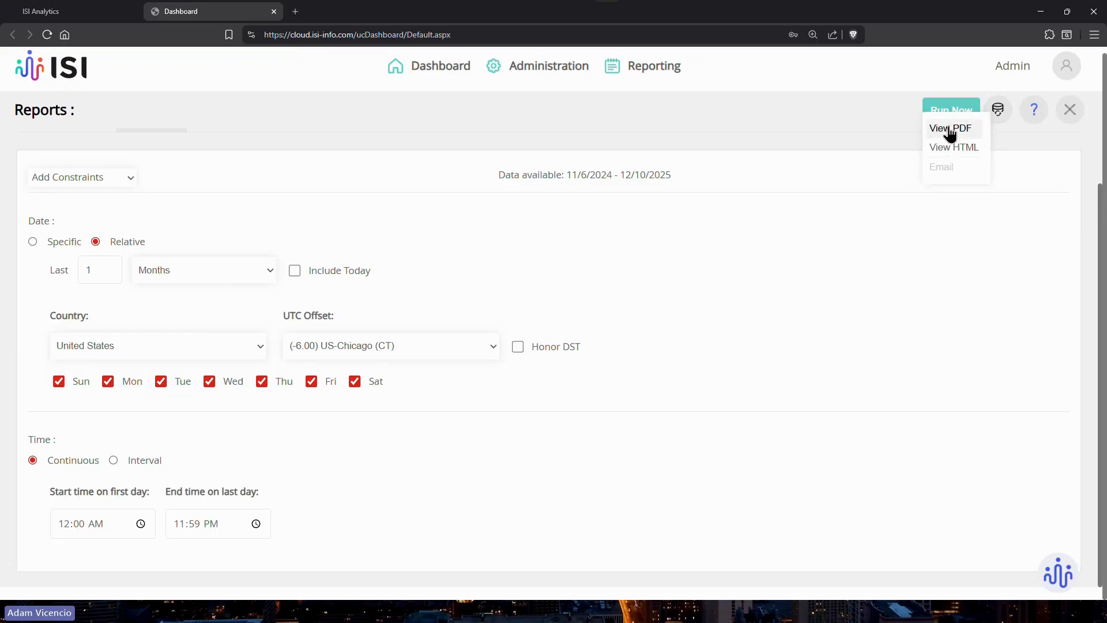
click(949, 103)
click(949, 106)
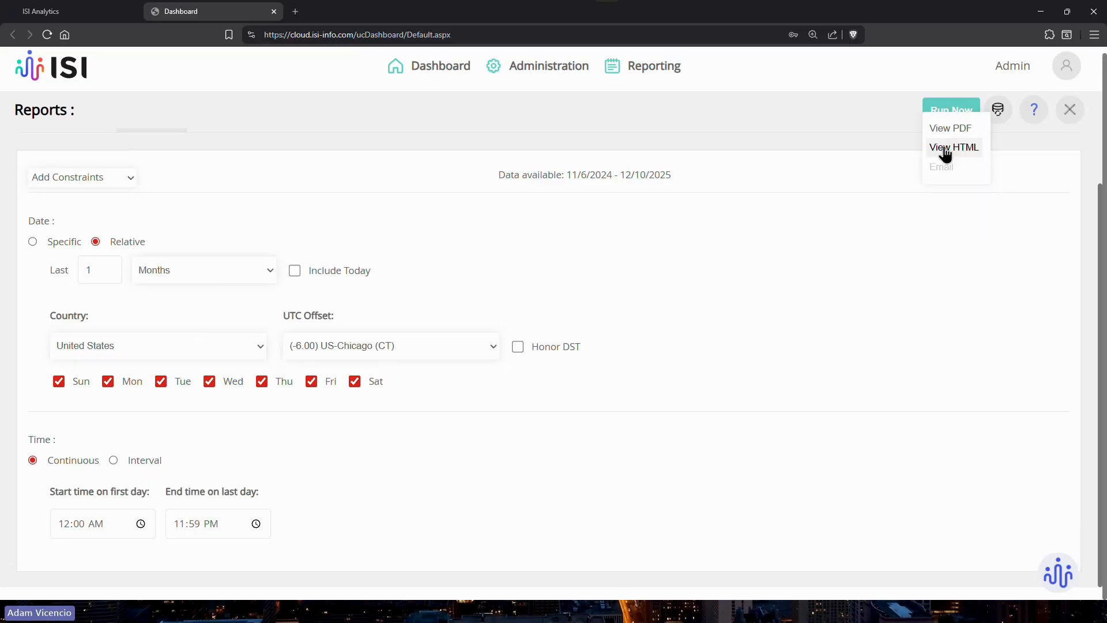
click(944, 149)
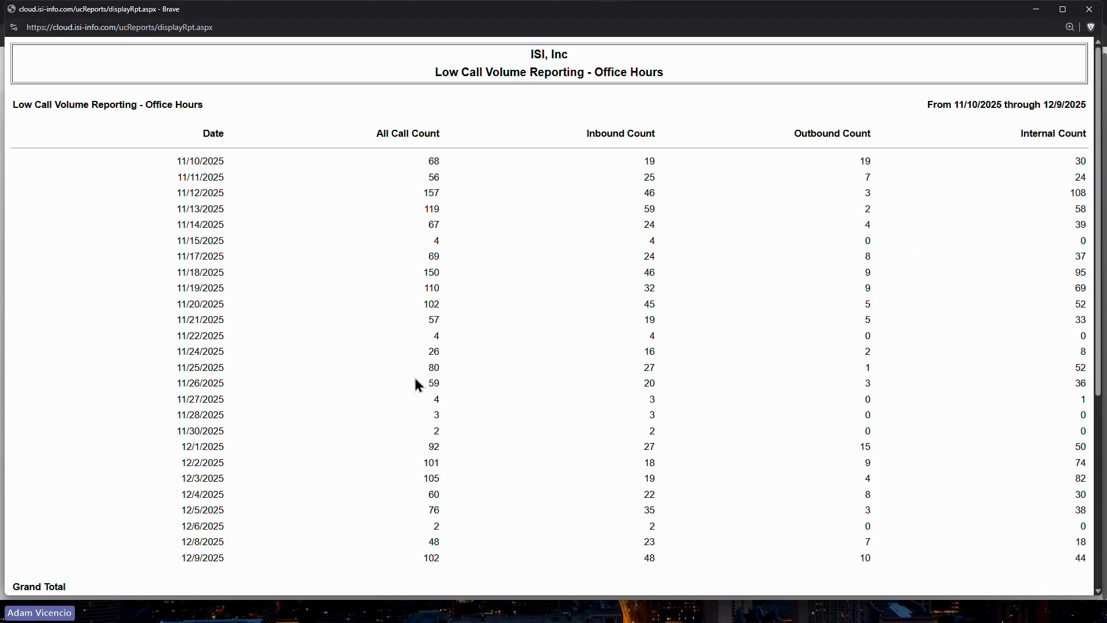
- Examine the report's daily call counts for low-volume dates and compare them with the inbound and outbound line graph
double_click(439, 402)
scroll(448, 376, down, 5)
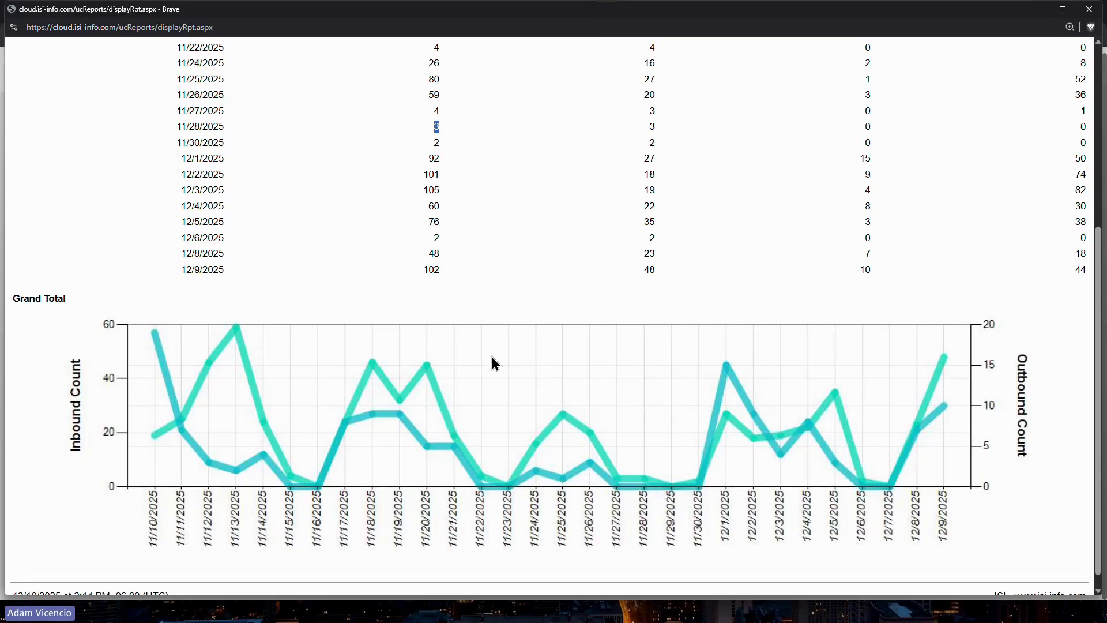
scroll(494, 363, up, 5)
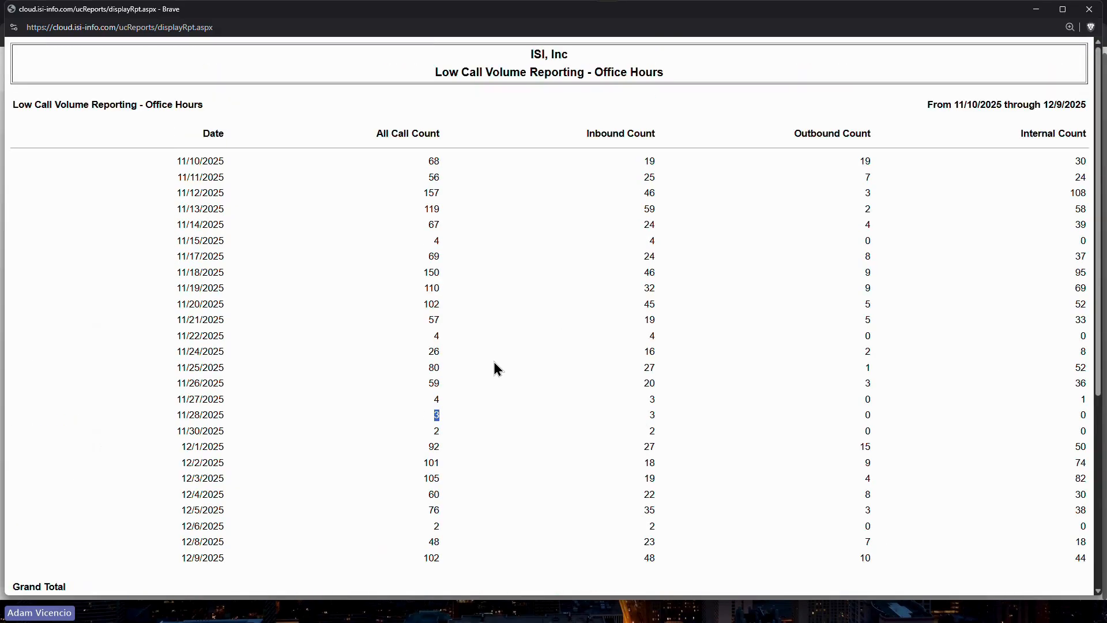
scroll(496, 368, down, 1)
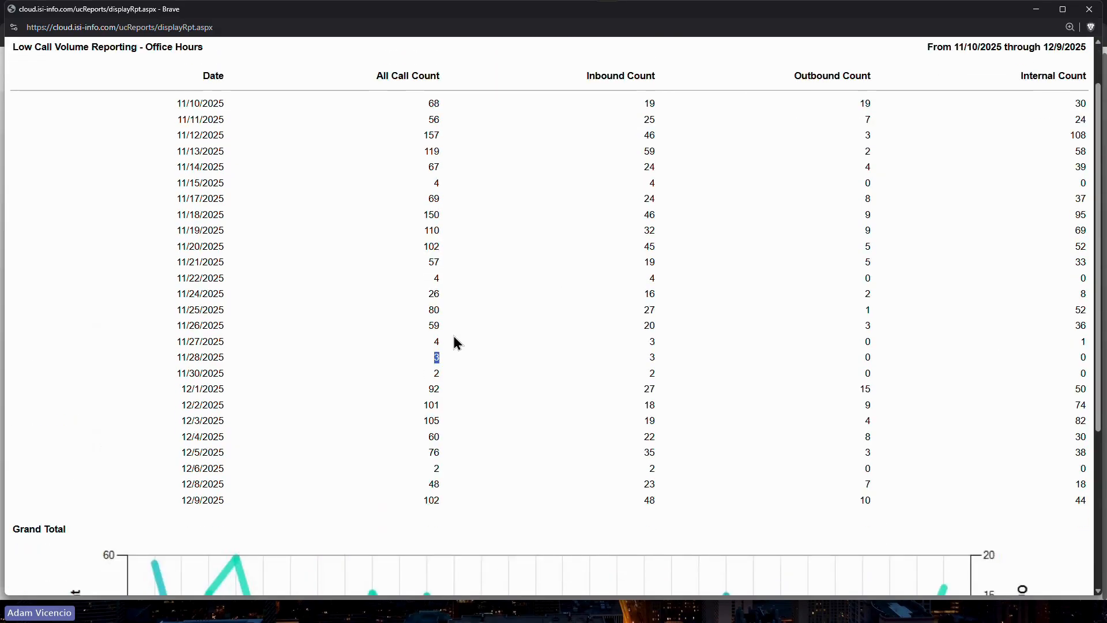
scroll(475, 282, up, 1)
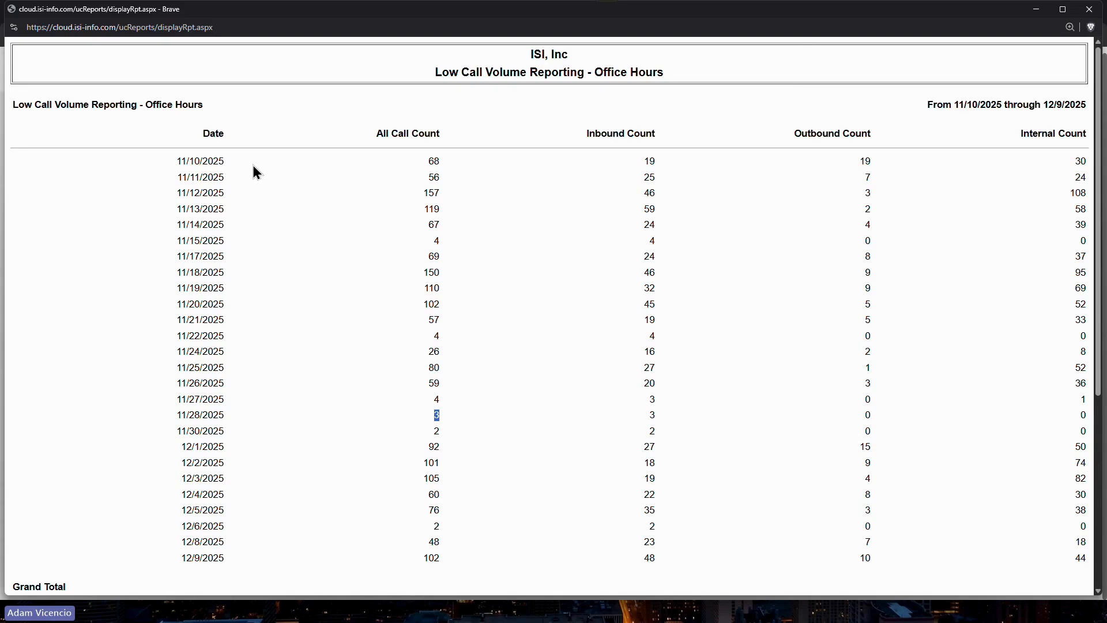
scroll(240, 178, down, 1)
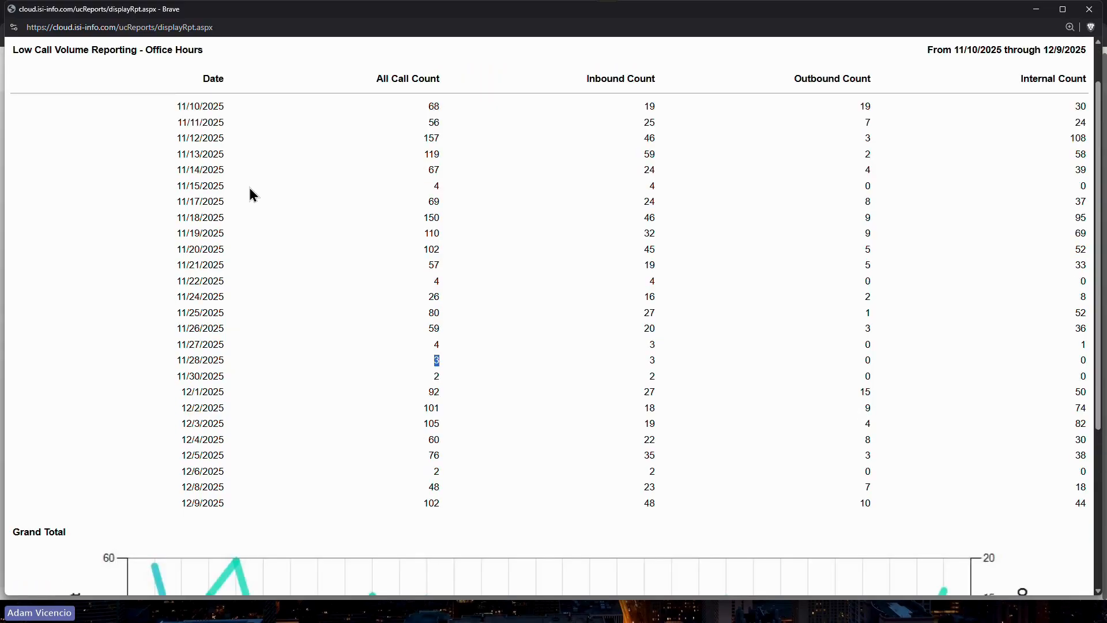
scroll(687, 297, up, 1)
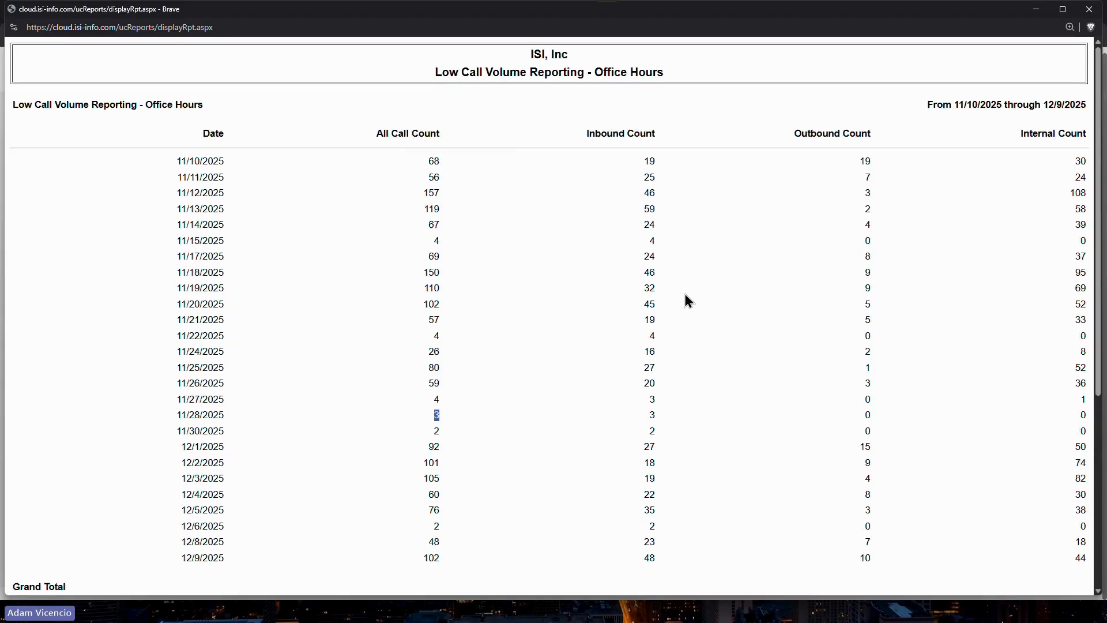
drag(425, 73, 528, 76)
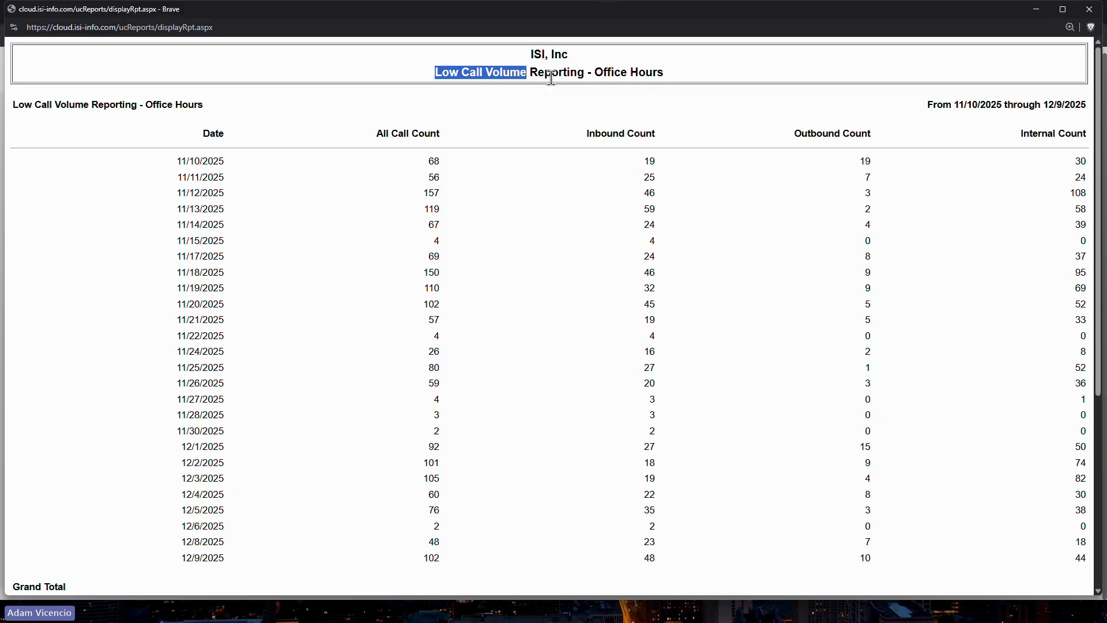
scroll(542, 476, down, 5)
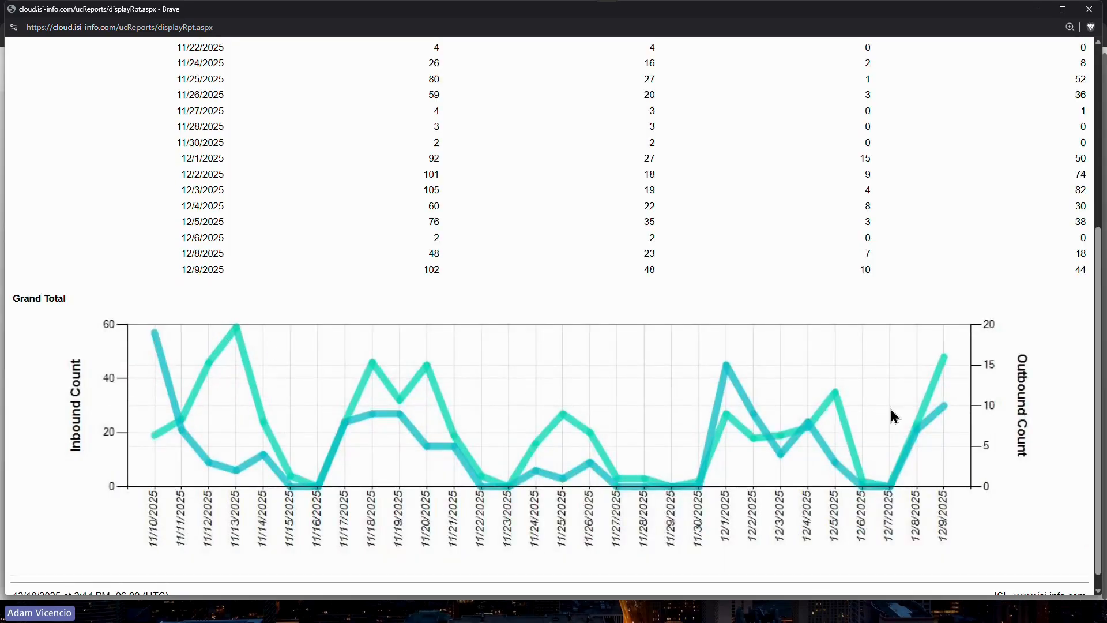
scroll(949, 383, up, 5)
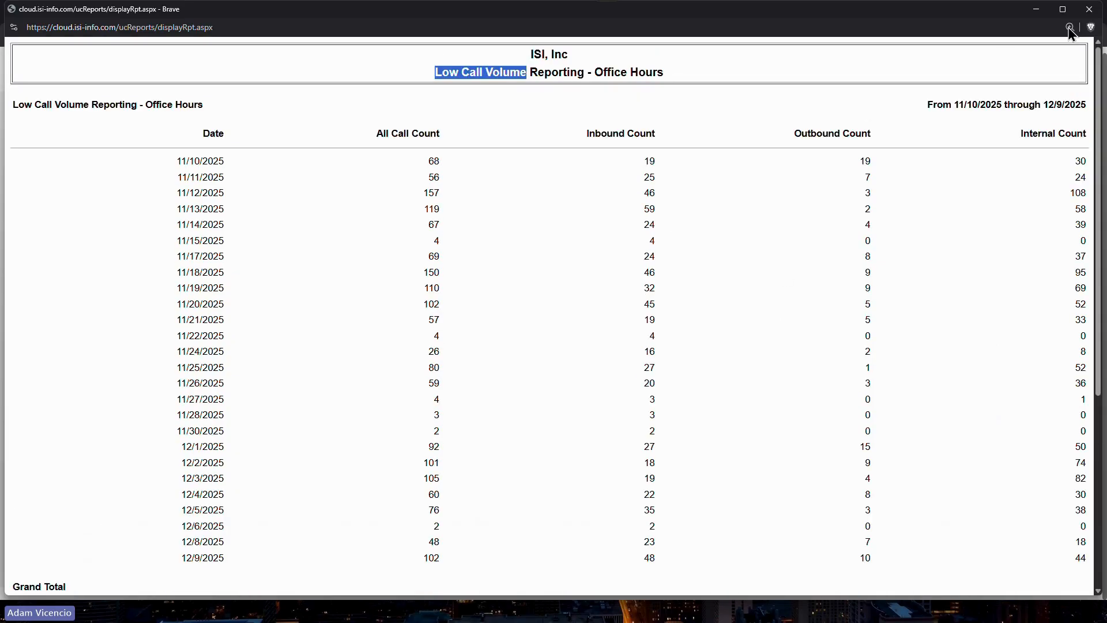
- Close the report output and exit the report configuration, abandoning the unsaved changes
click(1083, 12)
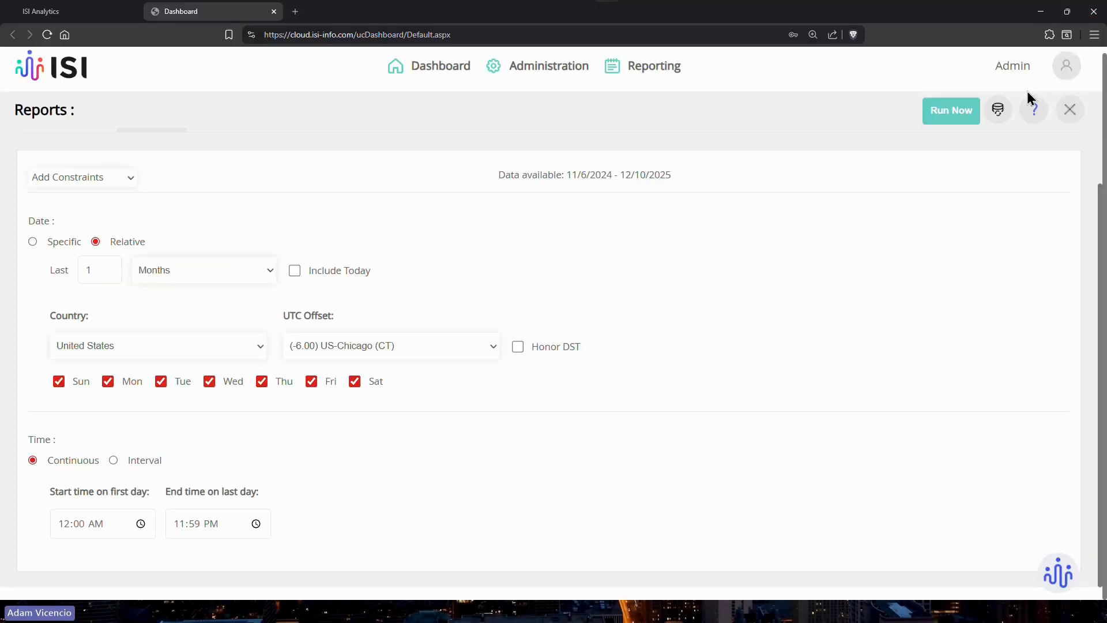
click(1070, 110)
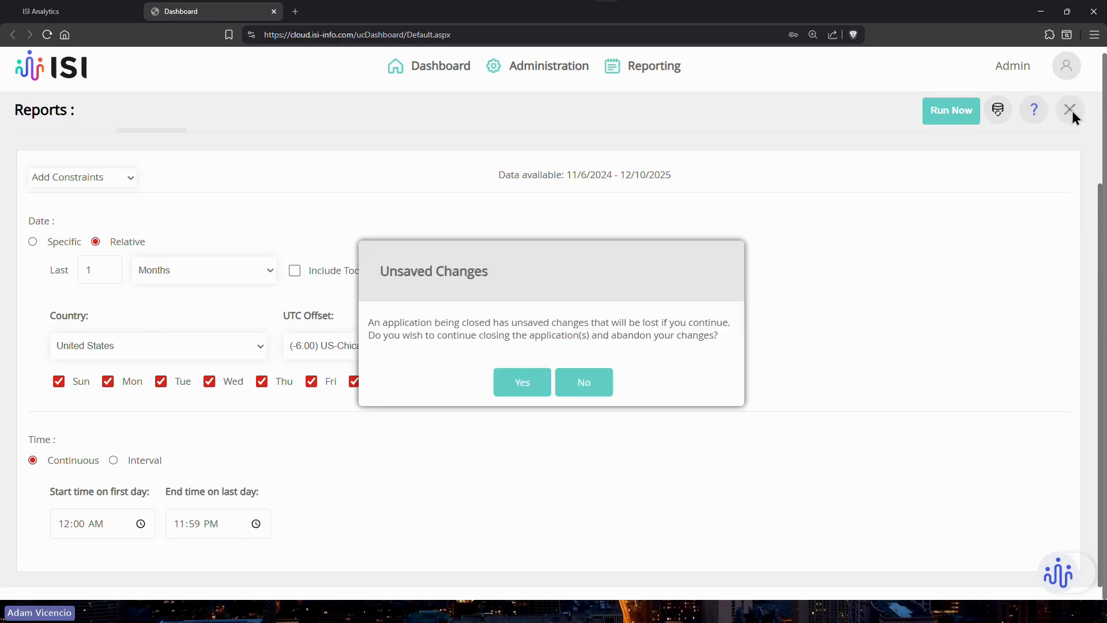
click(519, 385)
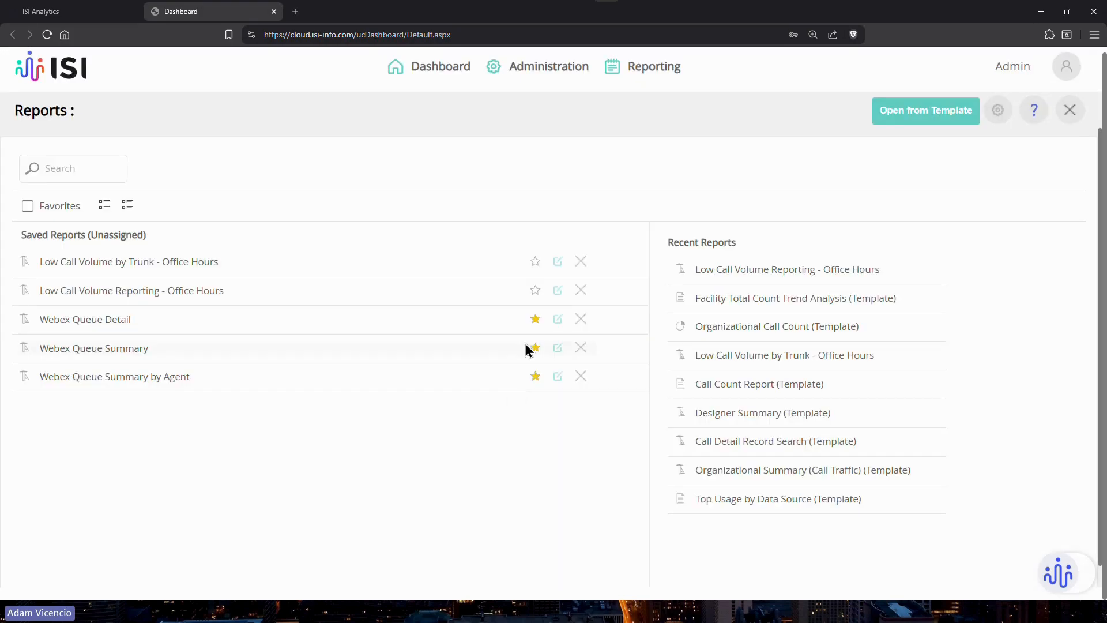
- Start a new report from the blank Designer Summary template and show its field design
click(921, 111)
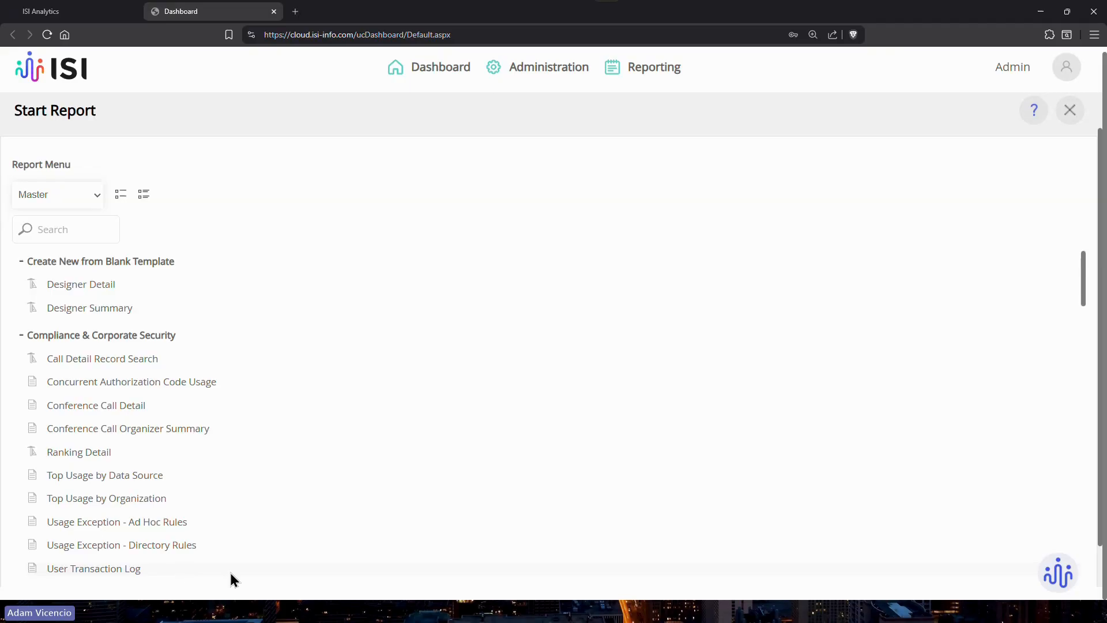
click(103, 311)
click(91, 184)
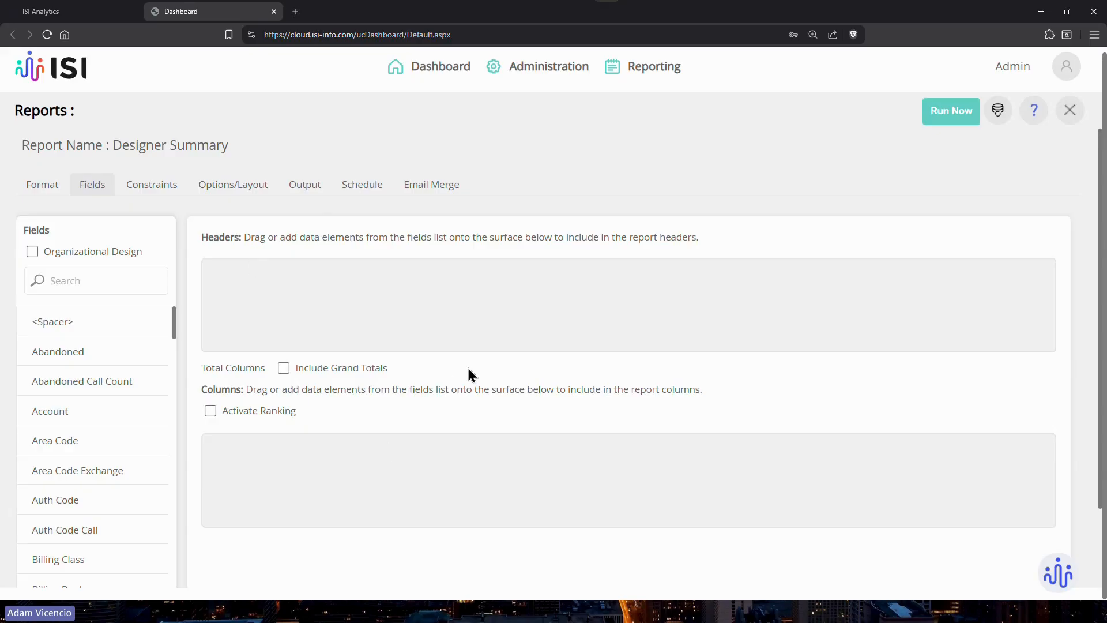
- Find the Date field and add it as the first report column
click(125, 276)
text(date)
drag(55, 309, 247, 444)
- Find the Count field and add it four times as columns after Date
double_click(89, 284)
text(count)
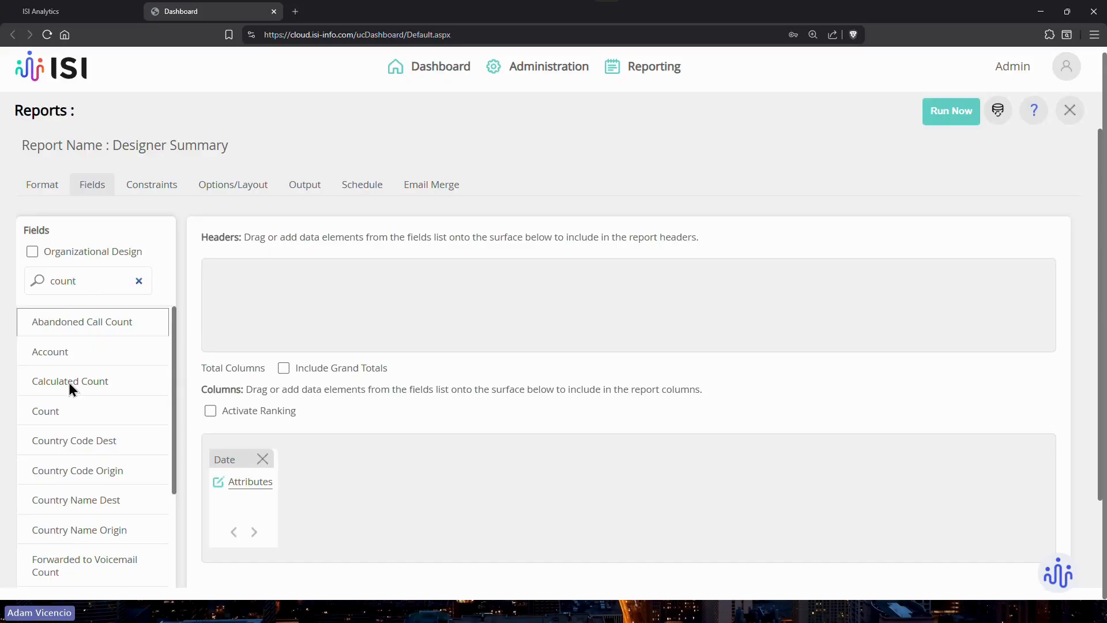
drag(58, 411, 306, 477)
drag(46, 414, 456, 490)
drag(121, 415, 631, 485)
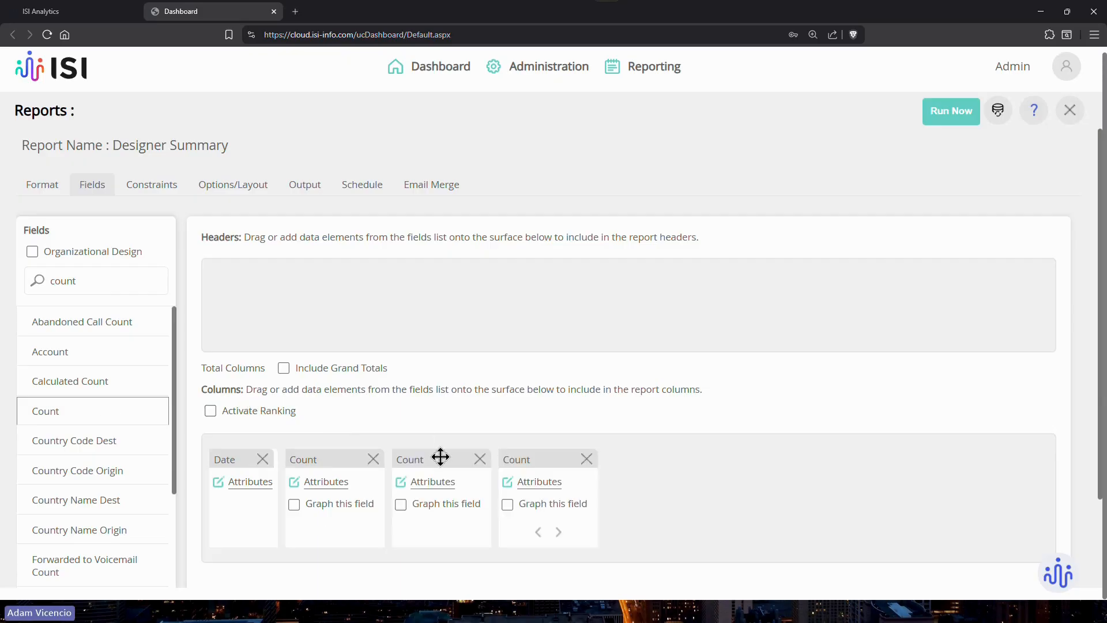
drag(45, 410, 708, 492)
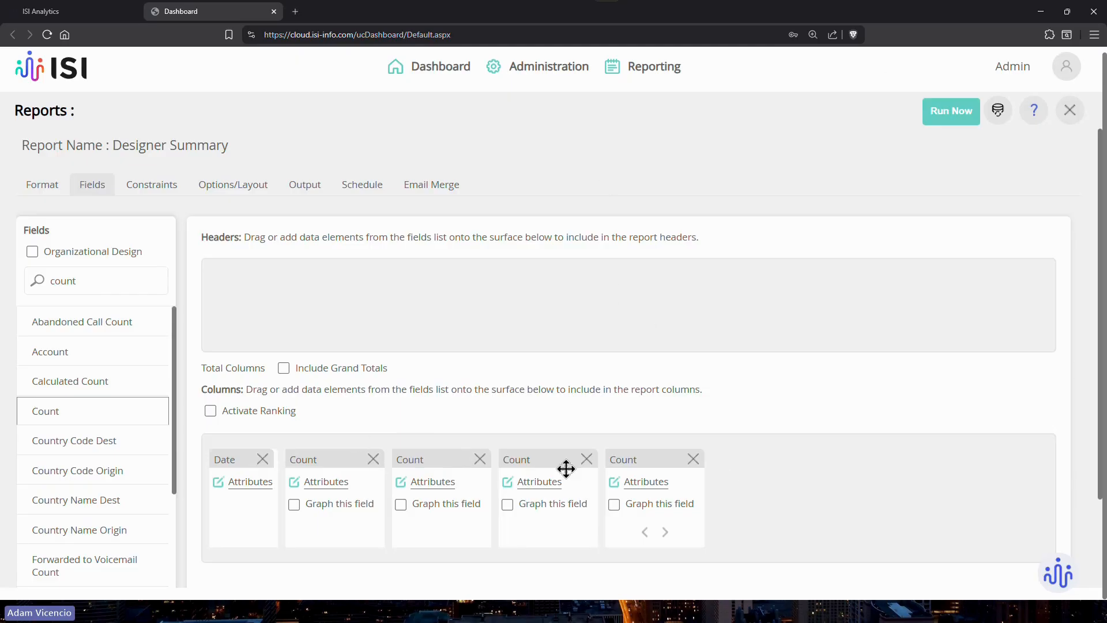
- Rename the first Count column "All Count", keeping its call type set to All
click(326, 484)
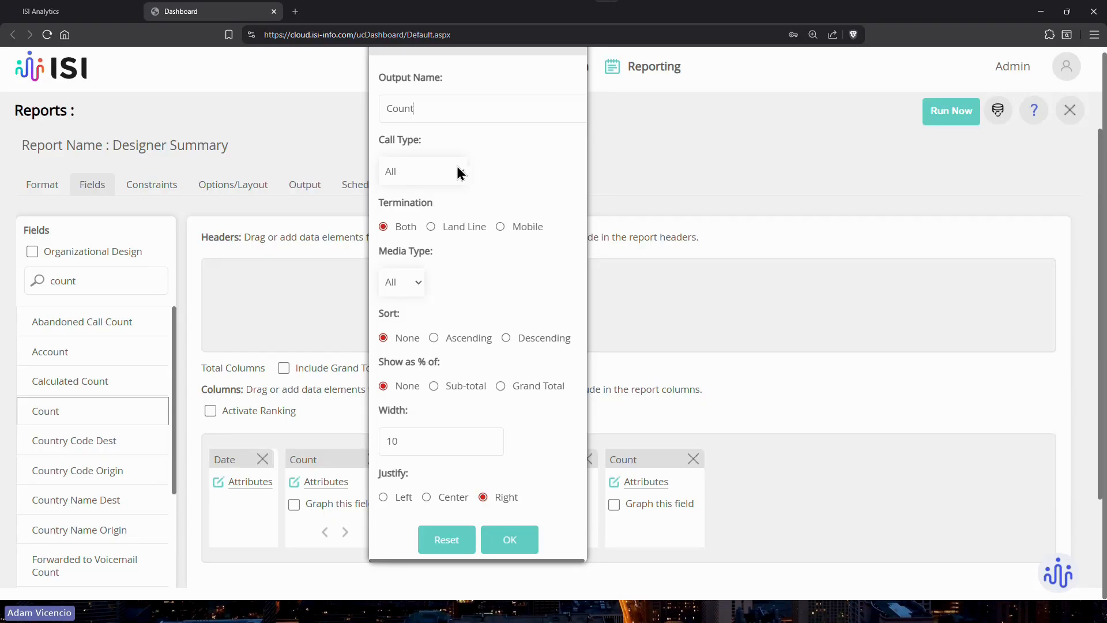
click(396, 176)
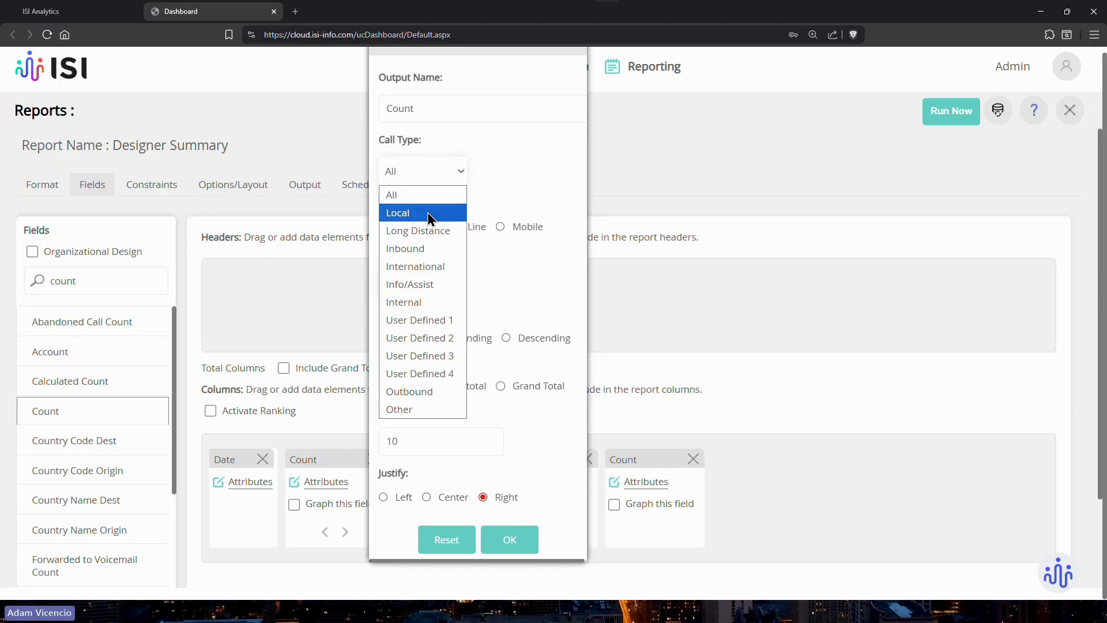
click(434, 195)
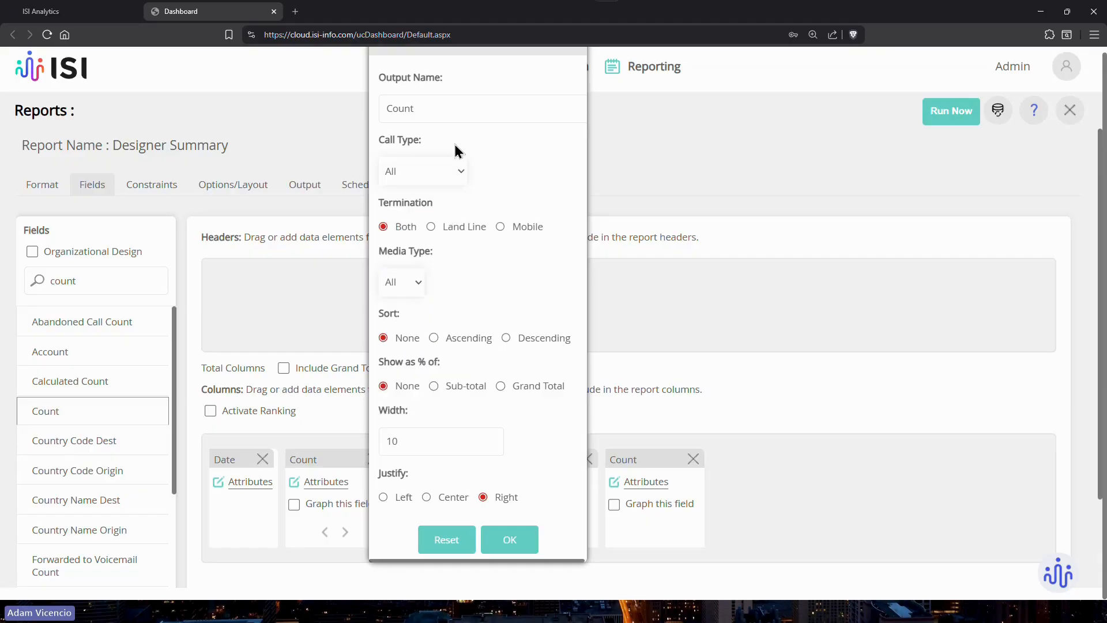
click(389, 106)
text(T)
text(ll)
click(508, 539)
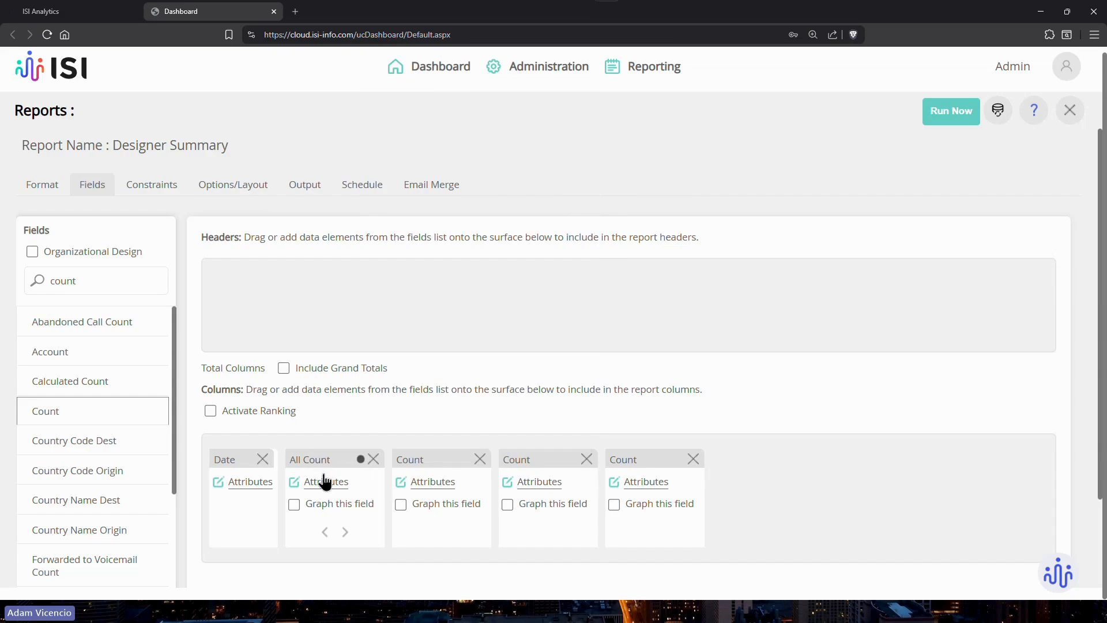
- Set the second Count column's call type to Inbound and rename it "Inbound Count"
click(433, 482)
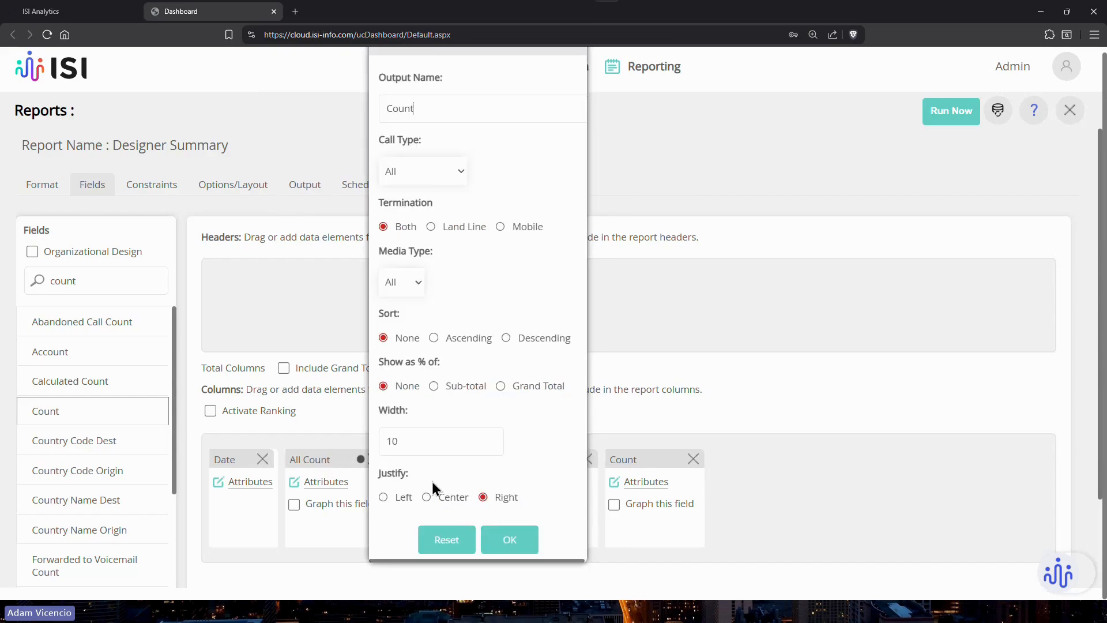
click(397, 174)
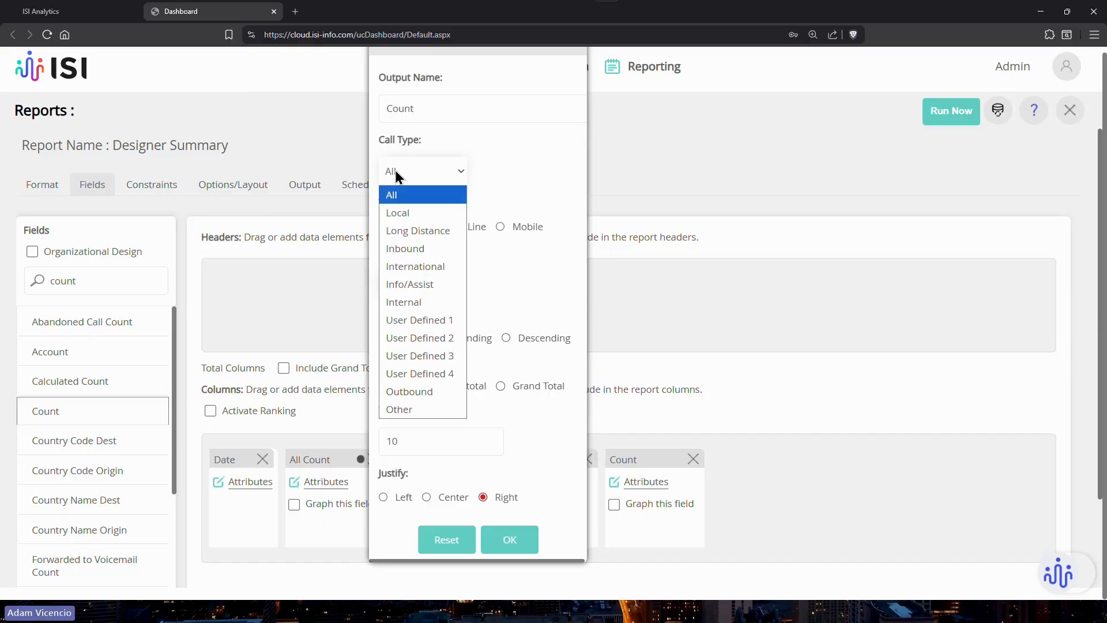
click(405, 249)
click(386, 109)
text(Inb)
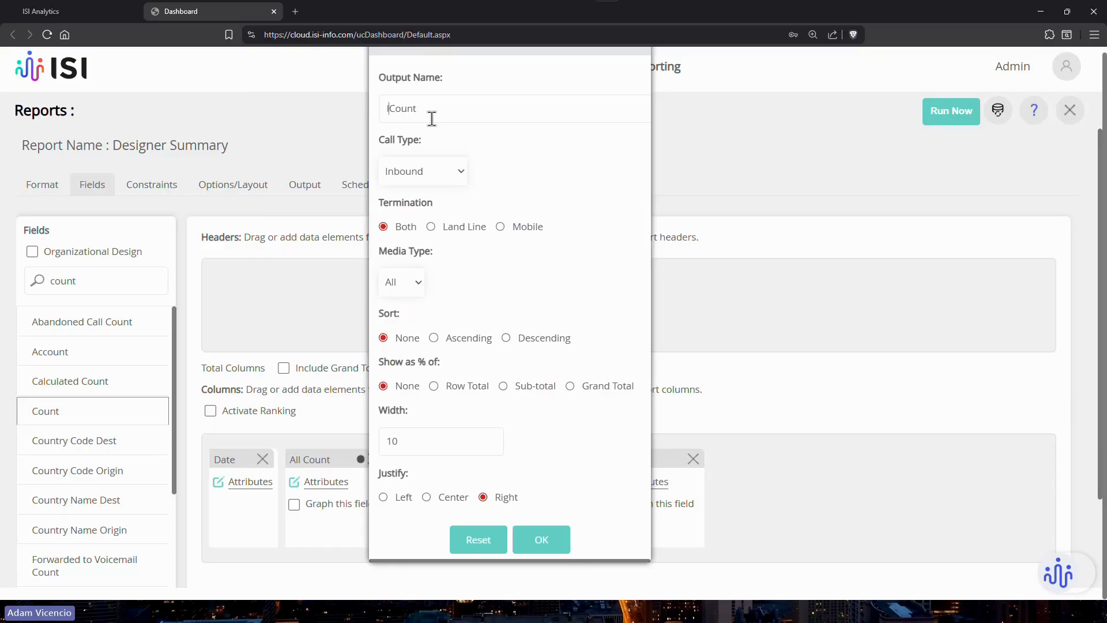
text(ound)
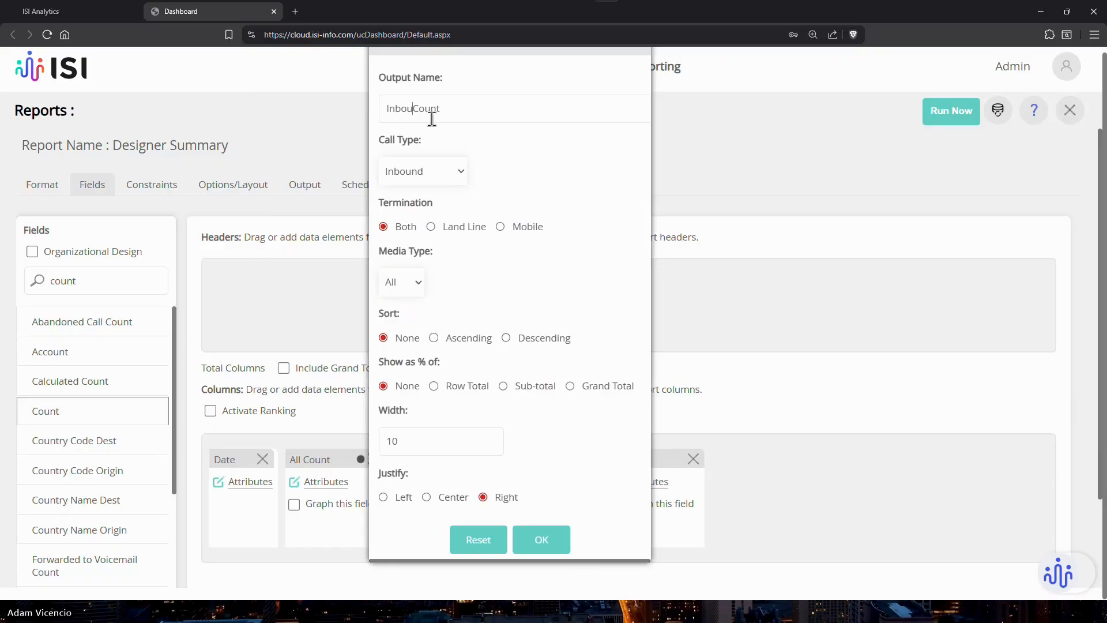
click(540, 539)
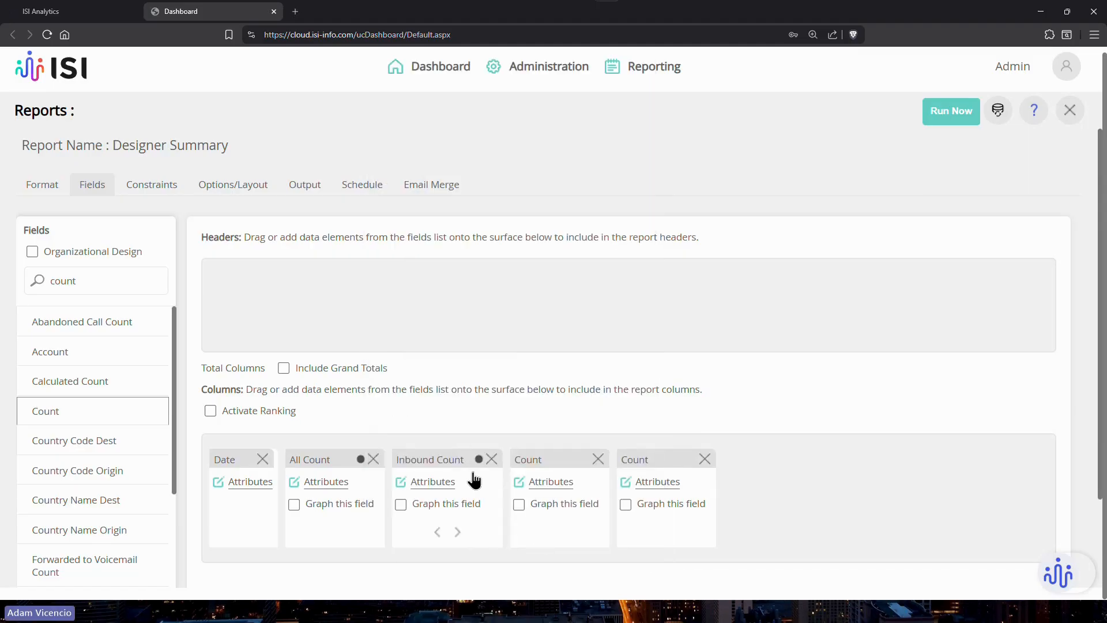
- Set the third Count column's call type to Outbound and rename it "Outbound Count"
click(551, 484)
click(435, 173)
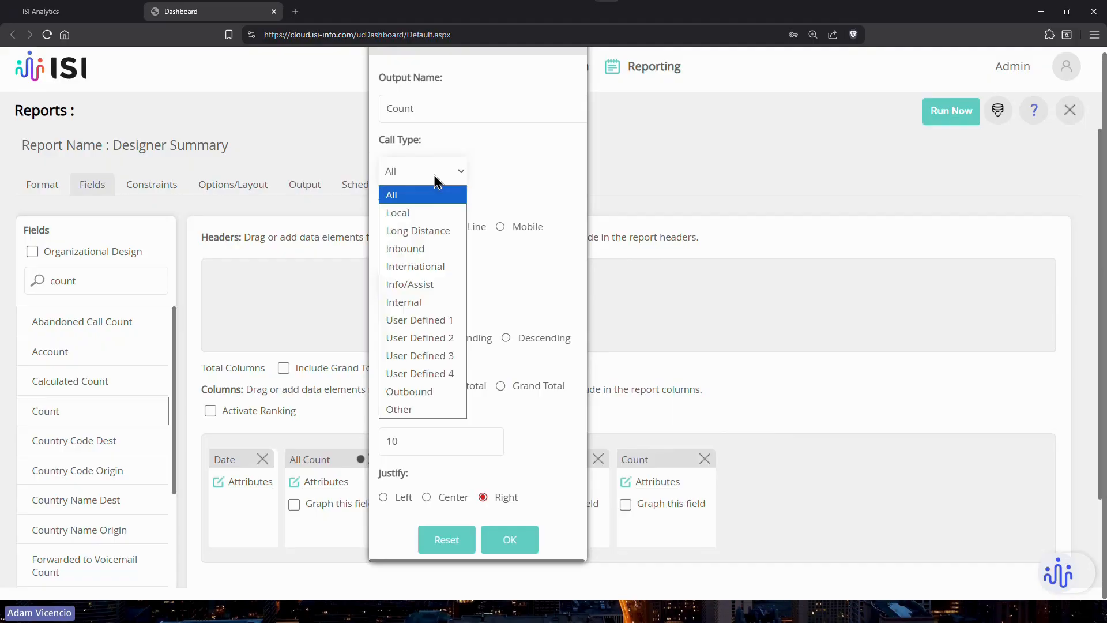
click(414, 392)
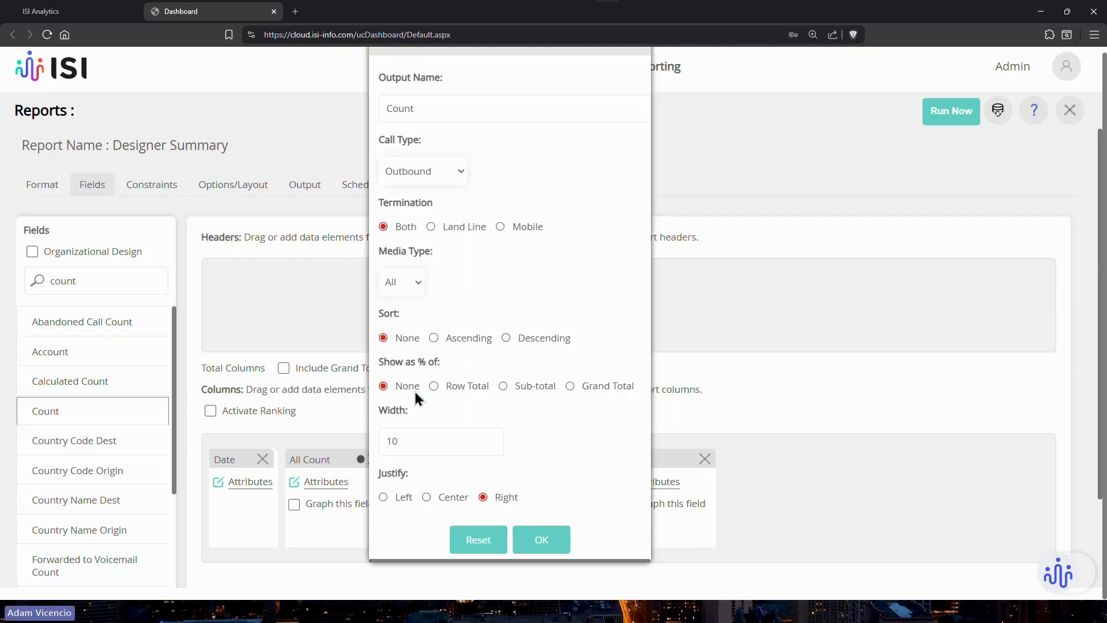
click(425, 176)
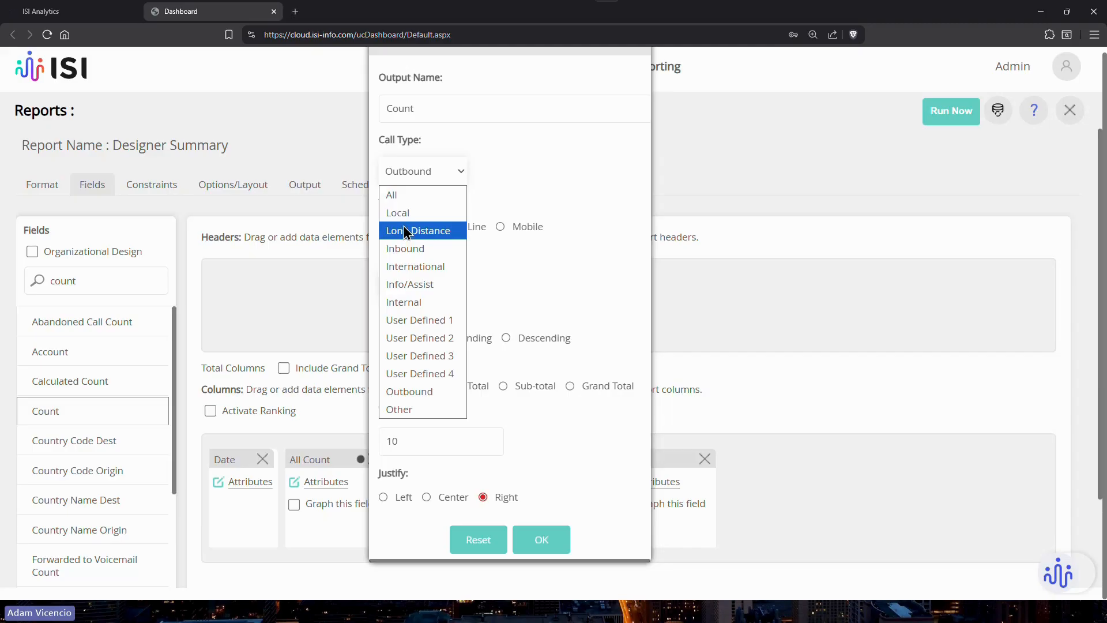
click(746, 279)
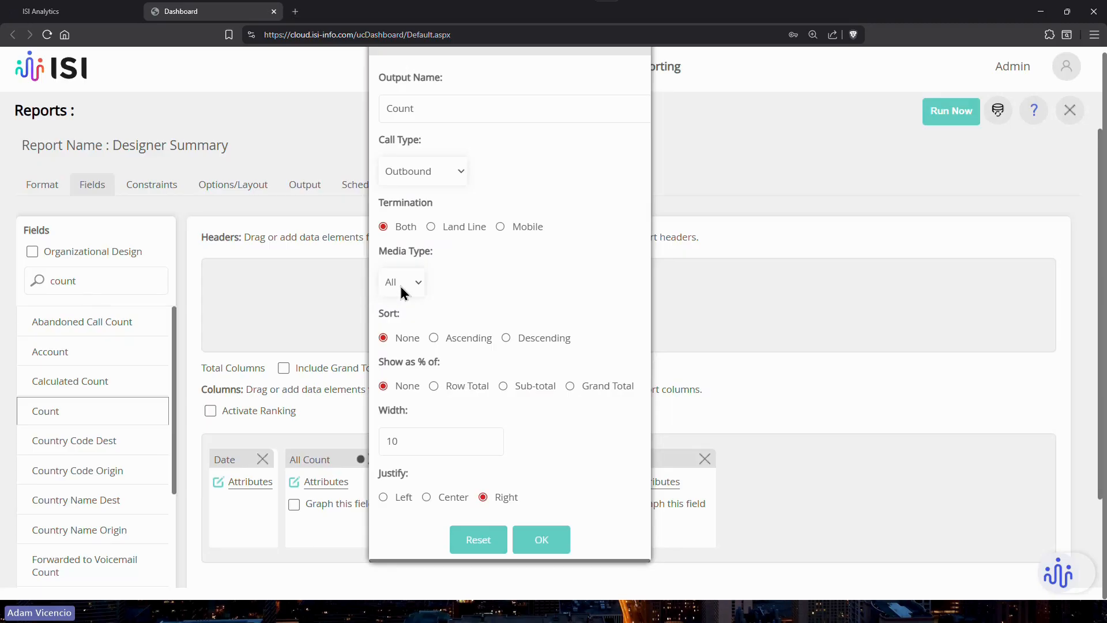
click(409, 170)
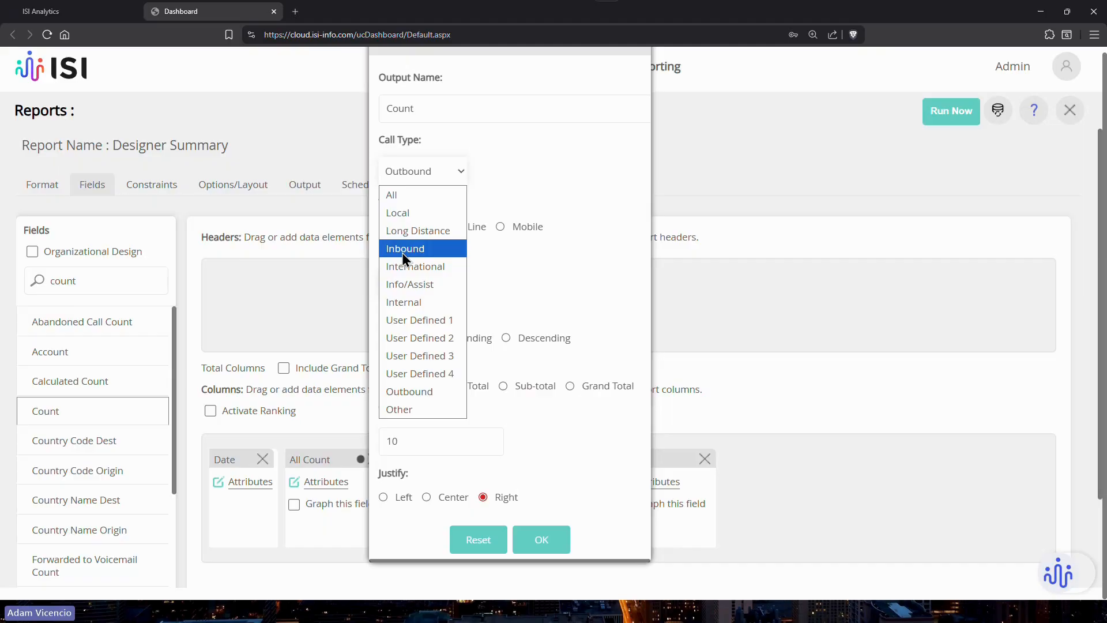
click(428, 182)
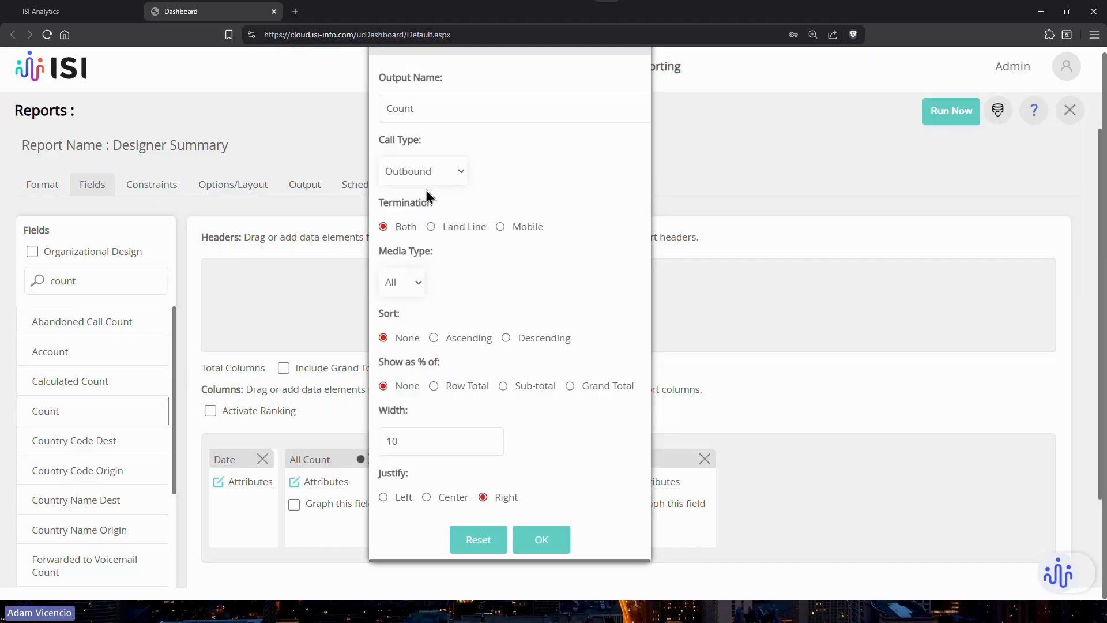
click(385, 110)
text(Outbound)
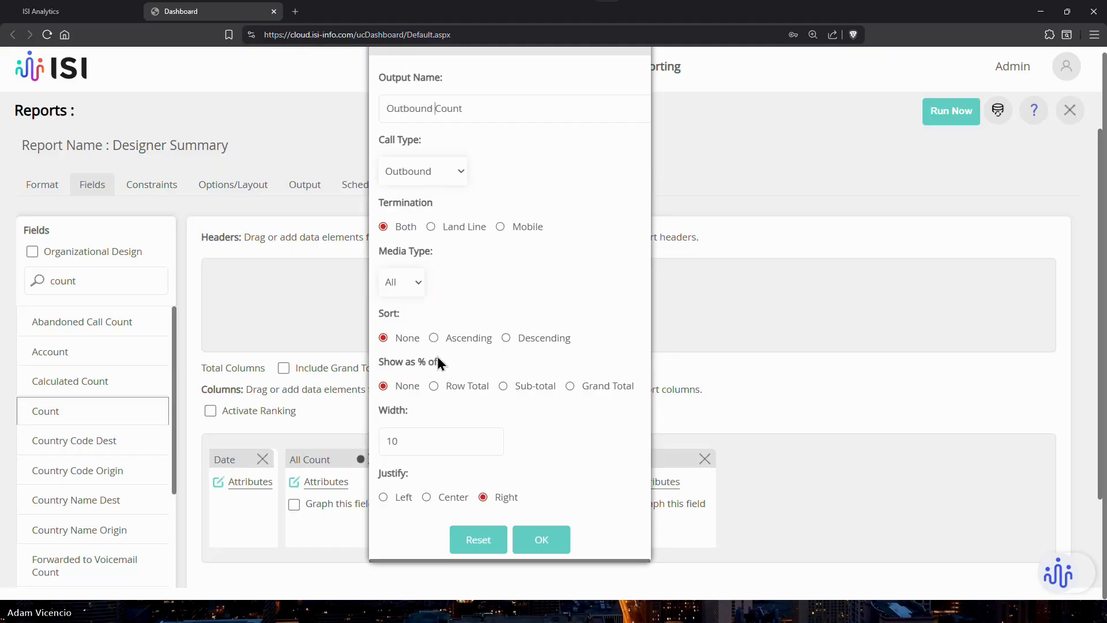
click(541, 545)
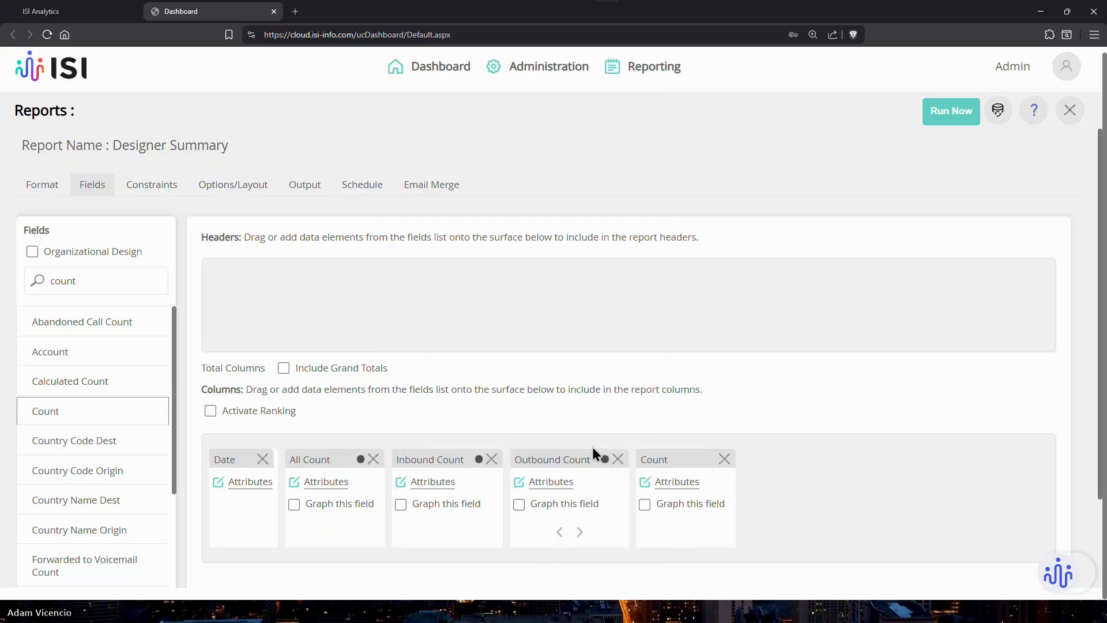
- Set the fourth Count column's call type to Internal and rename it "Internal Count"
click(672, 483)
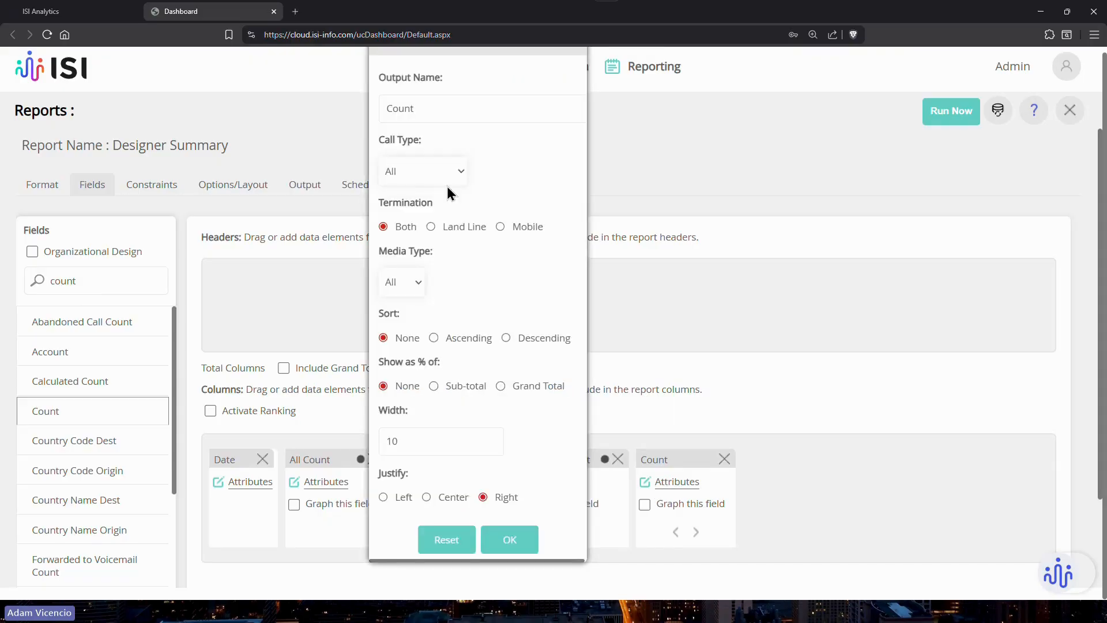
click(433, 173)
click(425, 301)
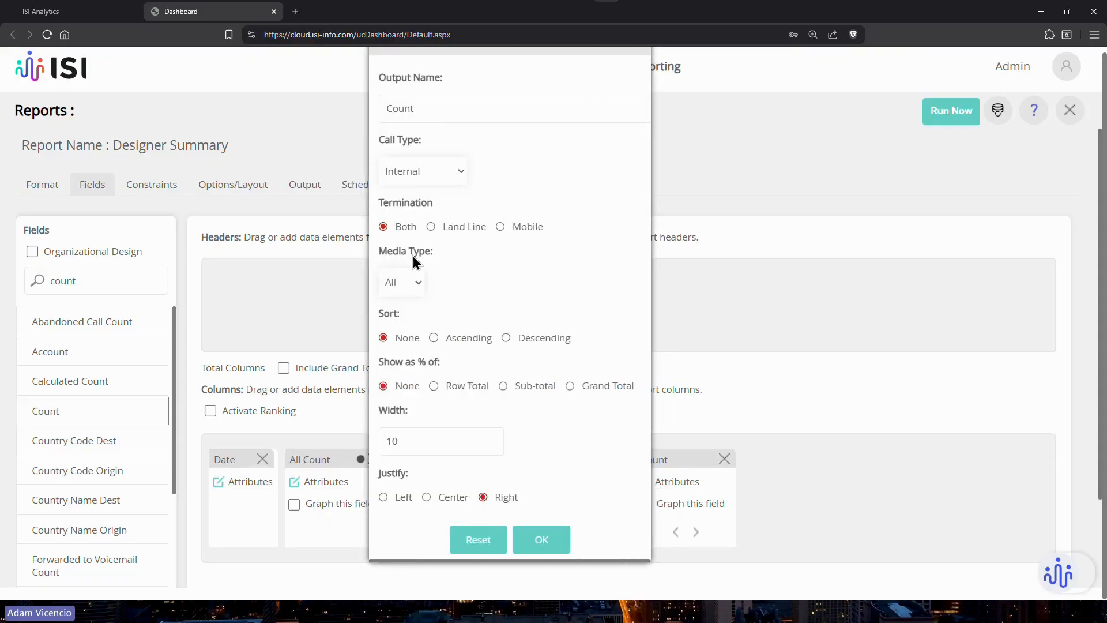
click(435, 117)
key(Home)
text(Internal)
click(558, 545)
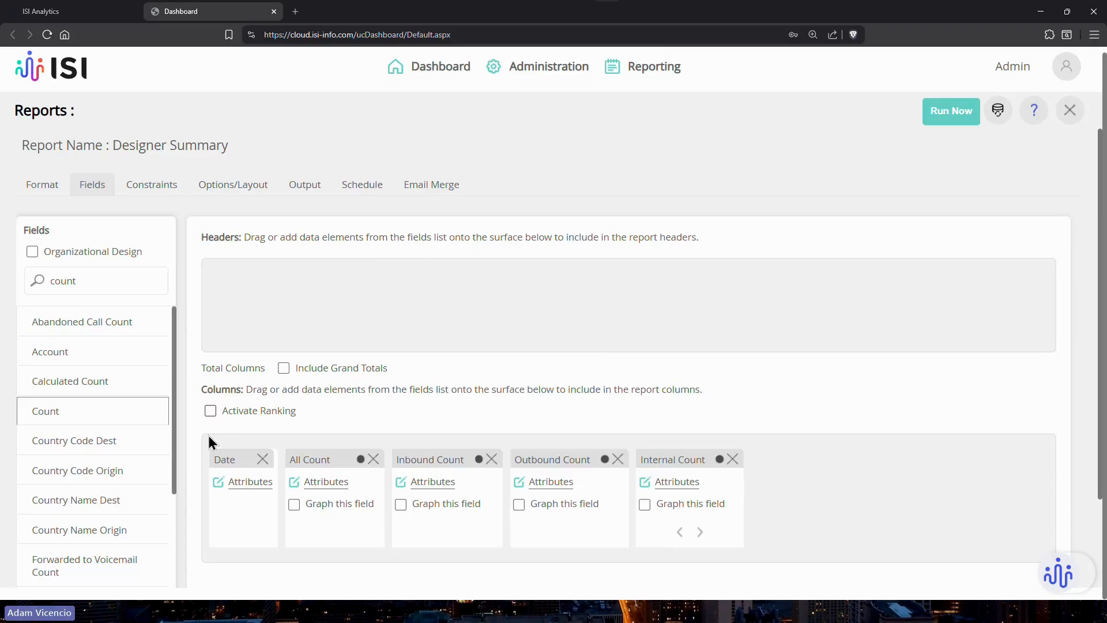
- Constrain the report to a relative date range covering the last 1 month
click(150, 194)
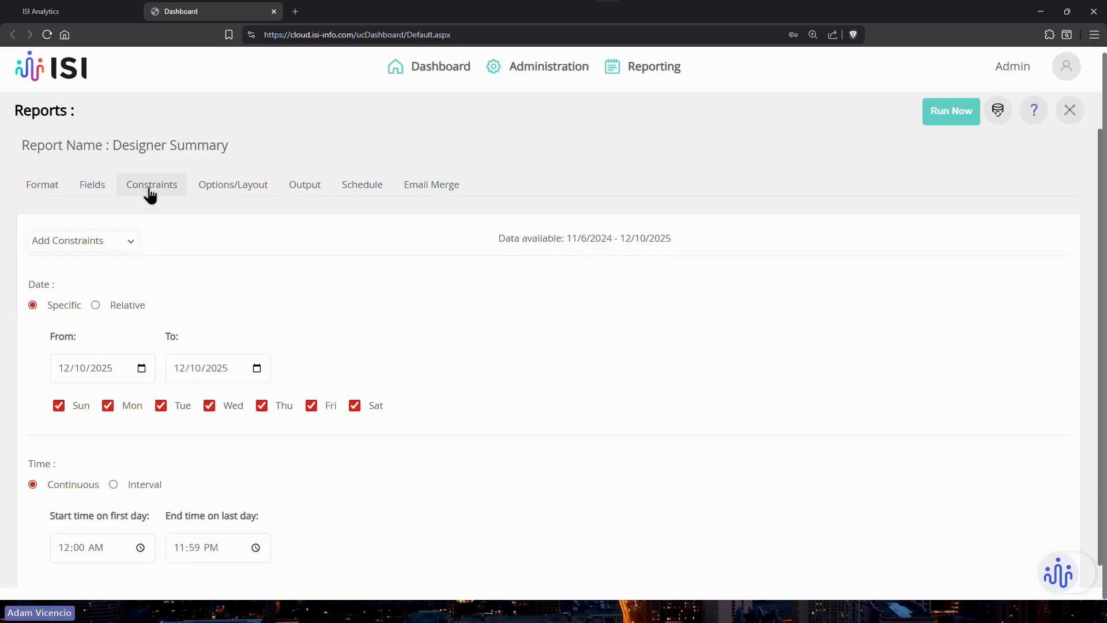
click(99, 306)
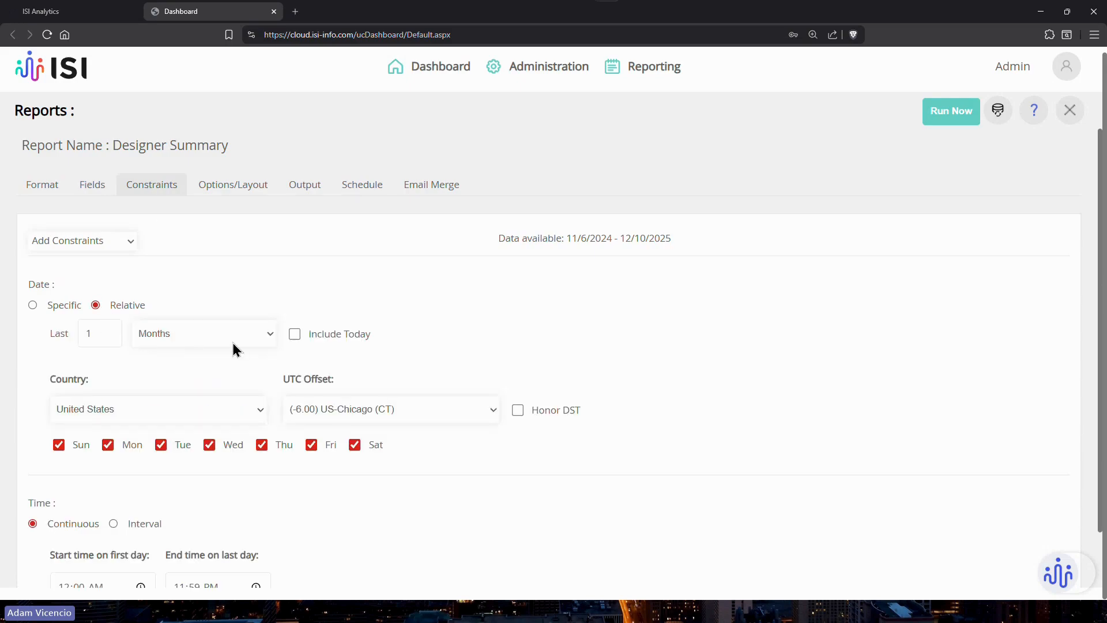
scroll(242, 346, down, 1)
scroll(252, 342, up, 1)
scroll(254, 349, down, 1)
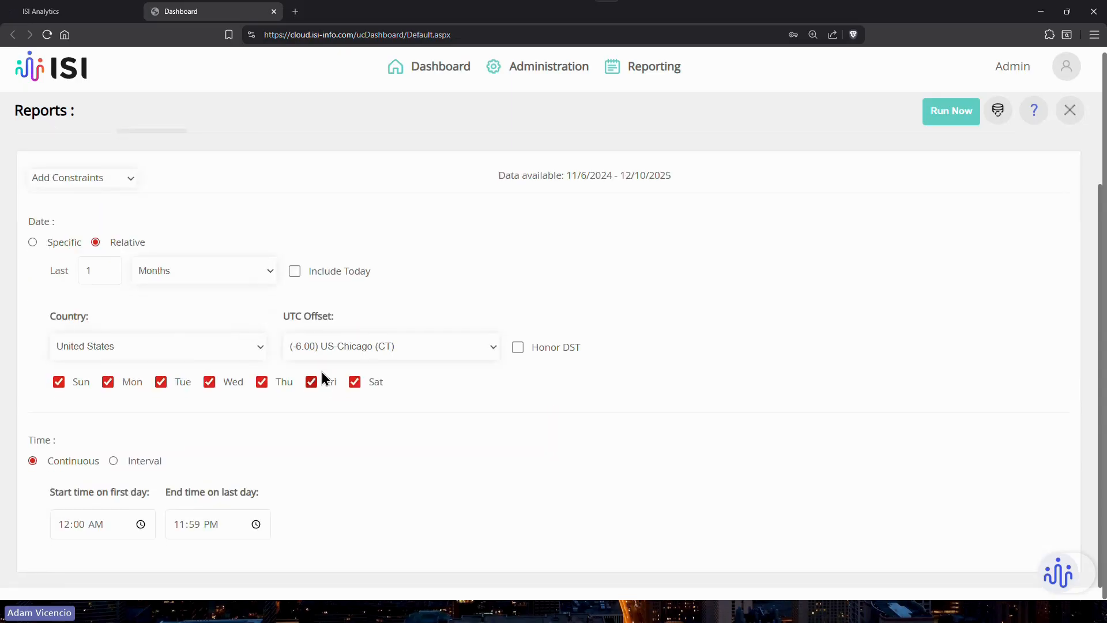
- Run the report as HTML, review the daily call counts by type, and close the output
click(940, 121)
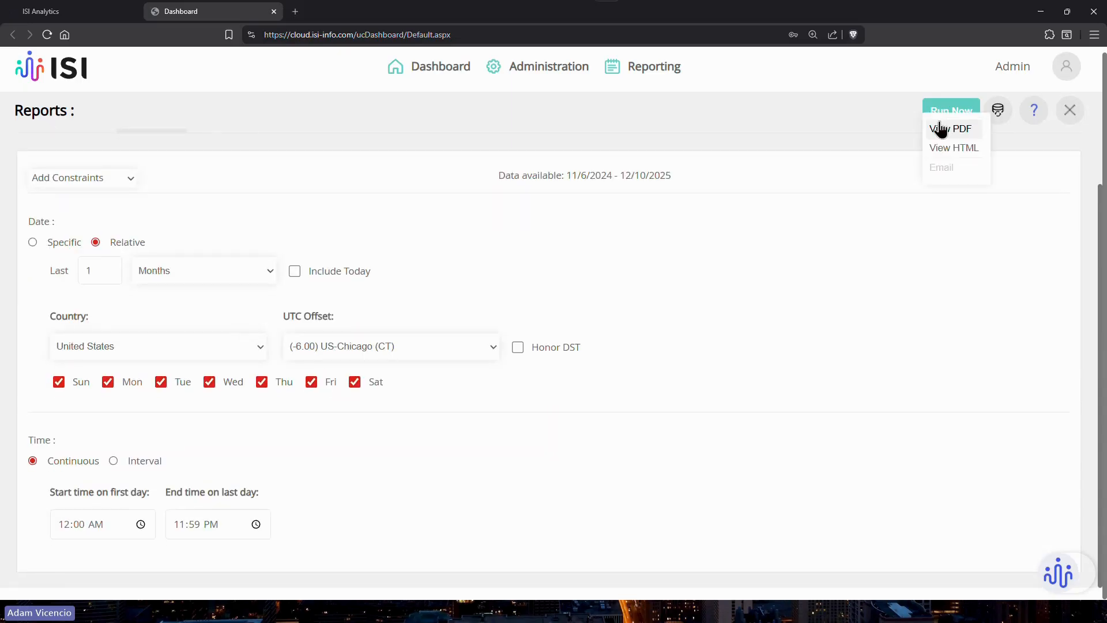
click(943, 149)
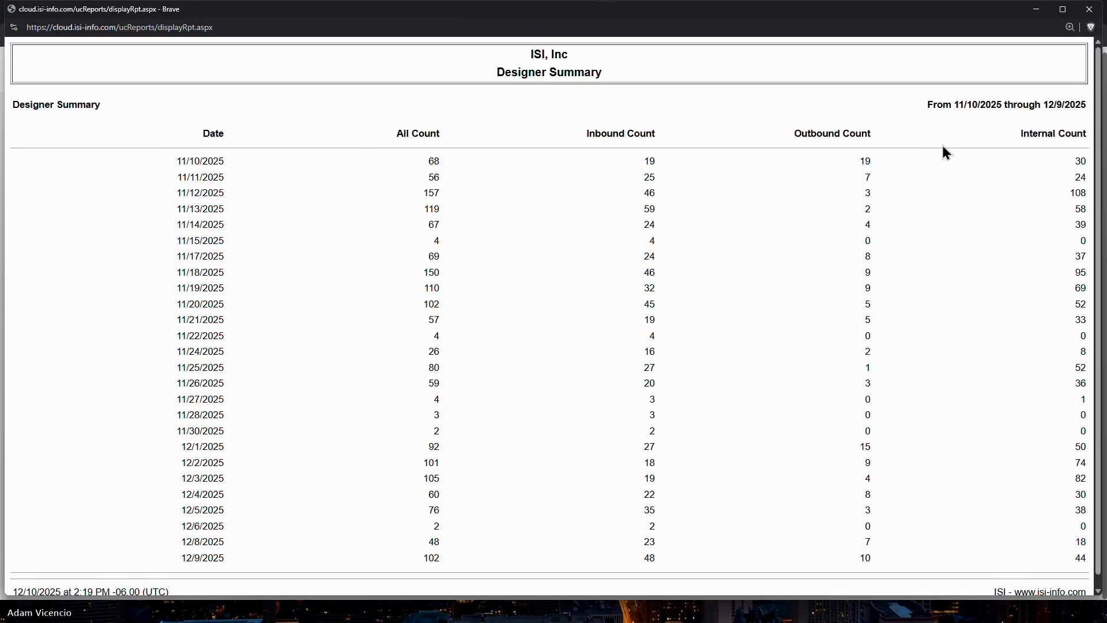
scroll(414, 238, down, 1)
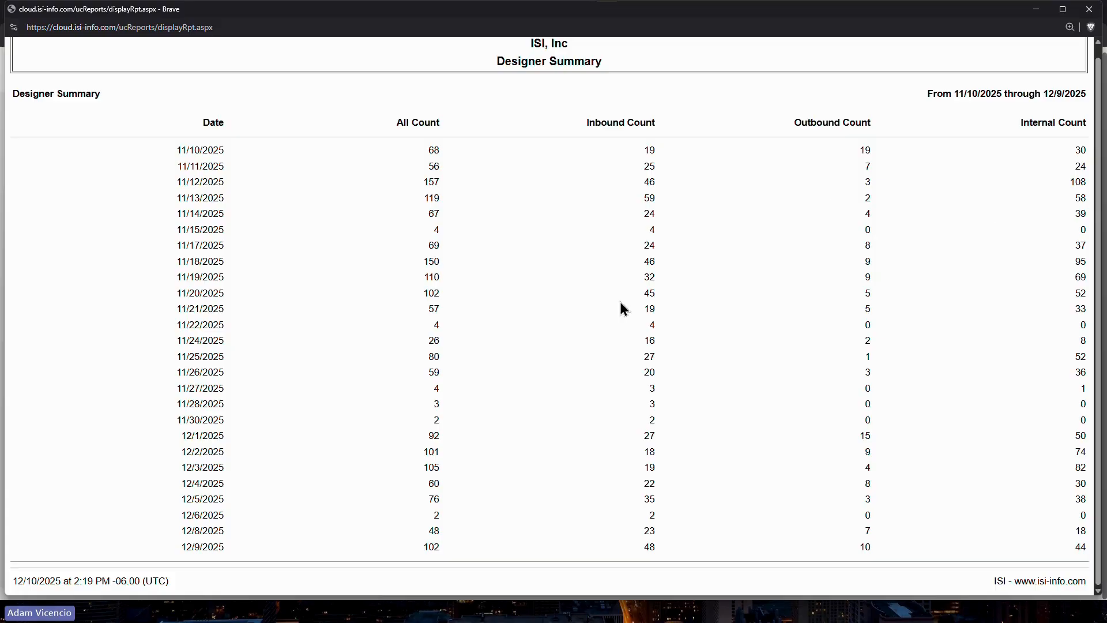
click(1089, 10)
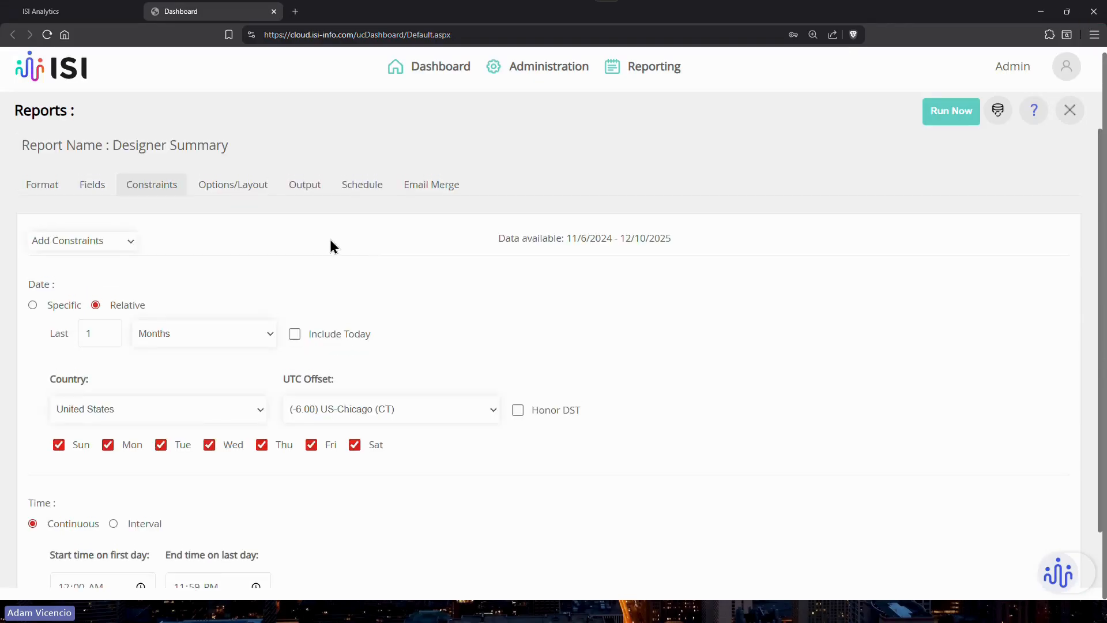
- Enable graphing for the All Count column and choose the line graph type
click(91, 183)
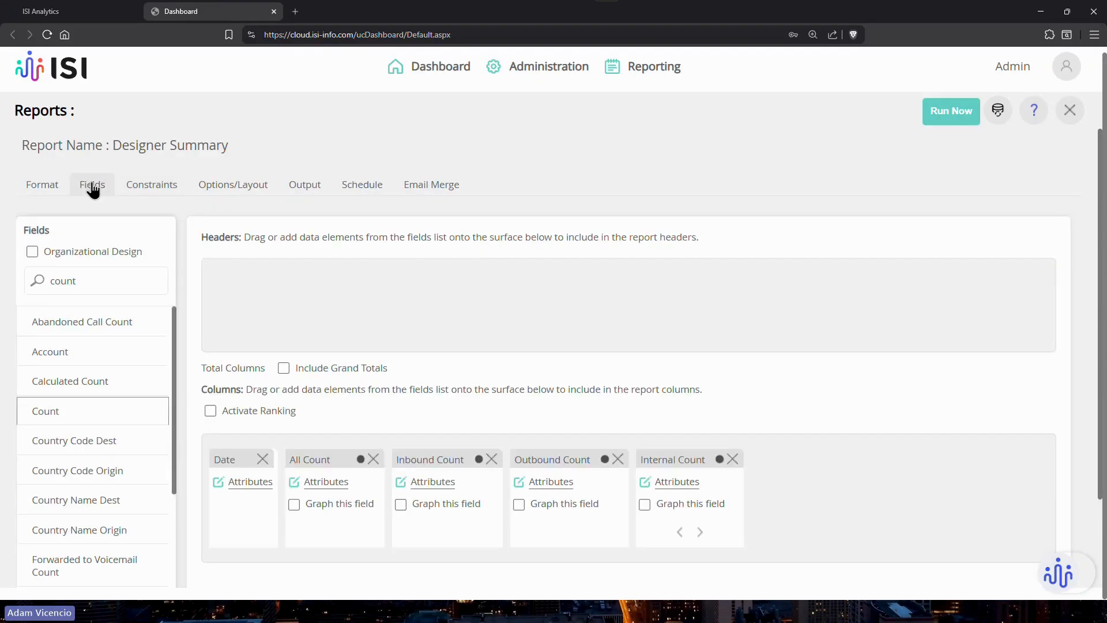
scroll(196, 257, down, 2)
click(295, 394)
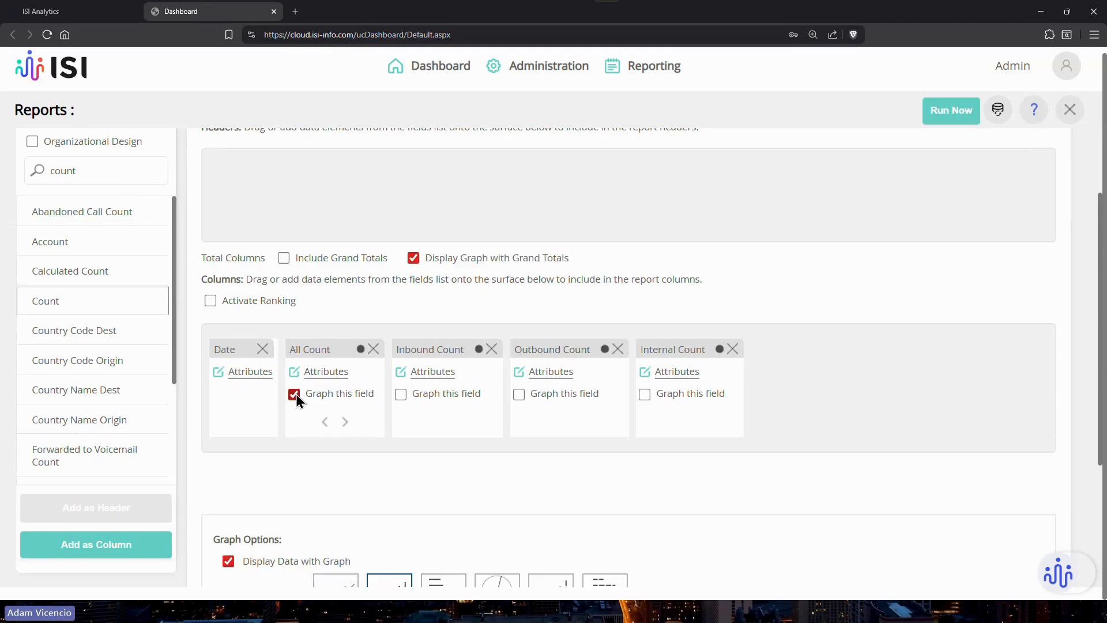
scroll(315, 350, down, 4)
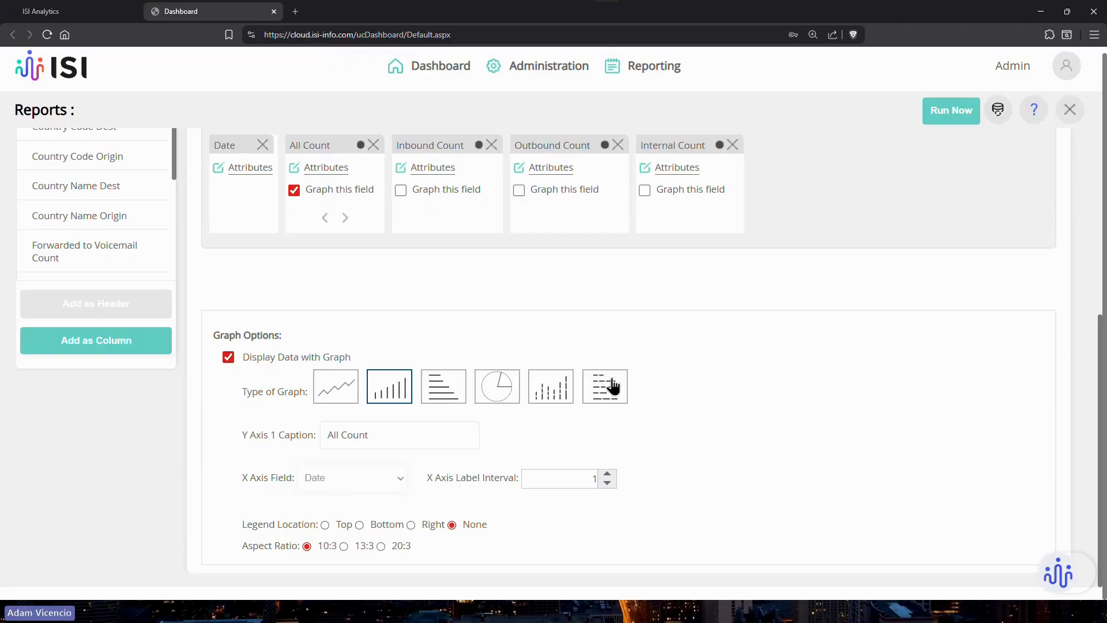
click(347, 385)
- Run the report as HTML again, examine the All Count line graph below the data, and close the output
click(955, 118)
click(957, 147)
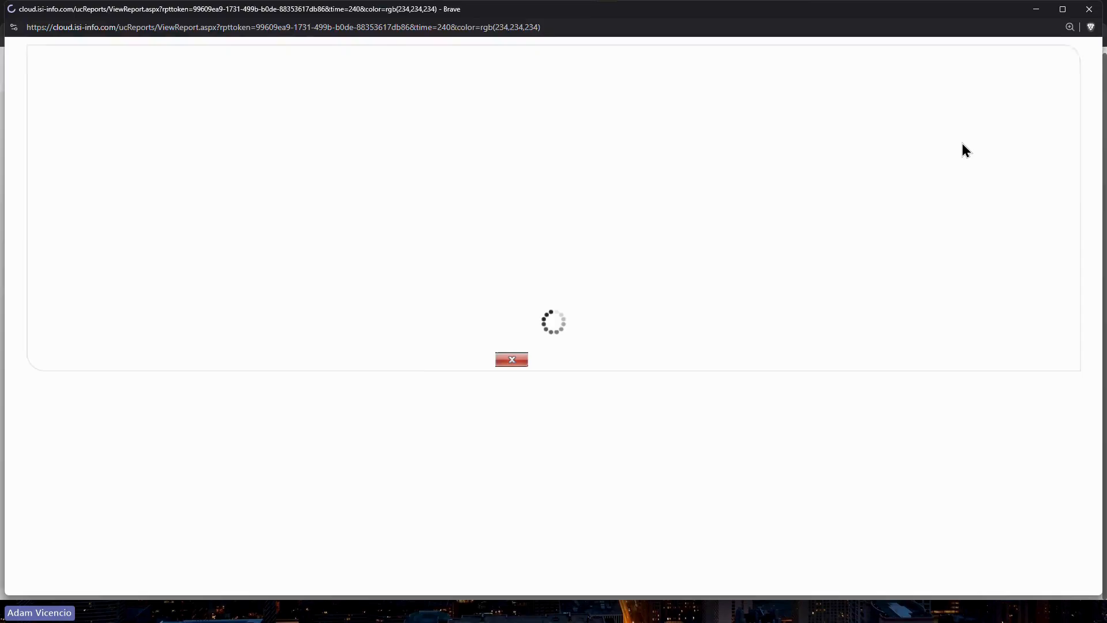
scroll(577, 346, down, 5)
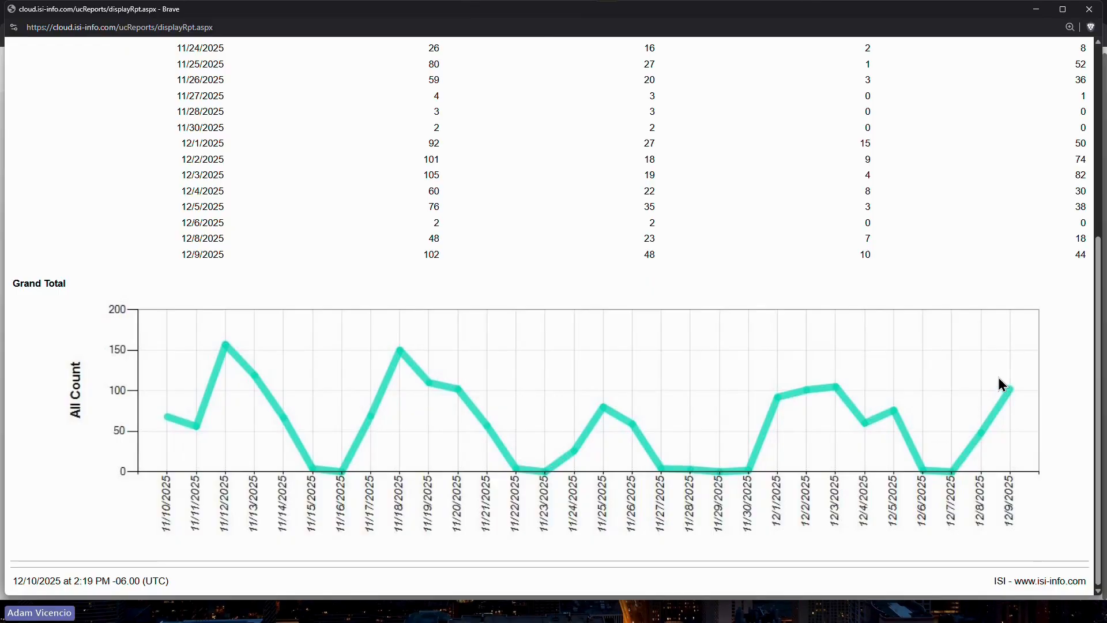
click(1090, 10)
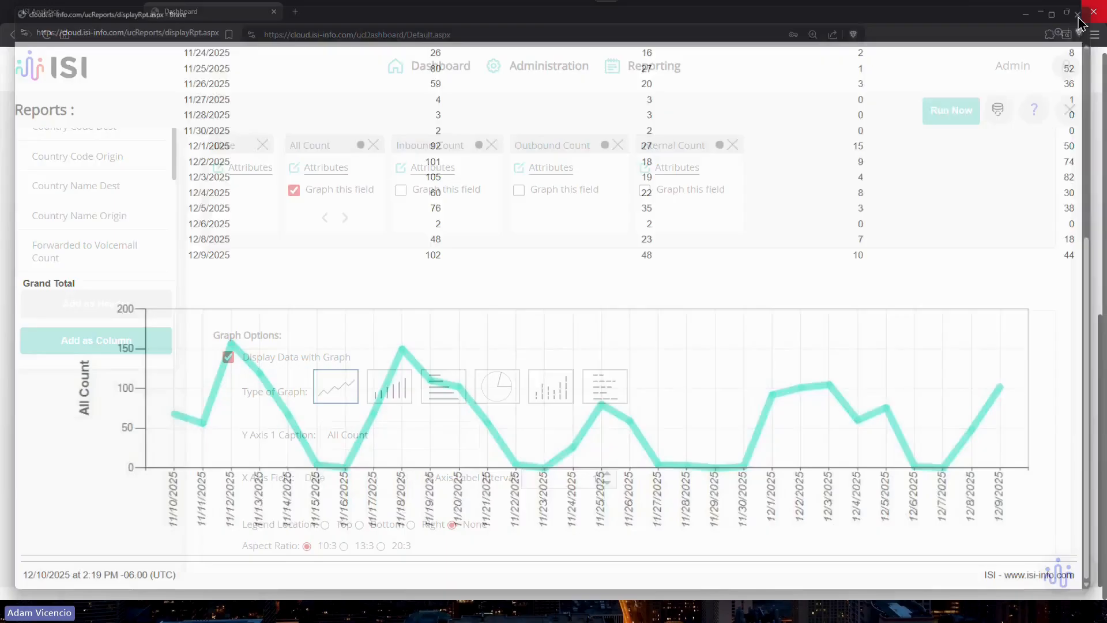
- Find the Department field and add it to the report headers
scroll(473, 236, up, 5)
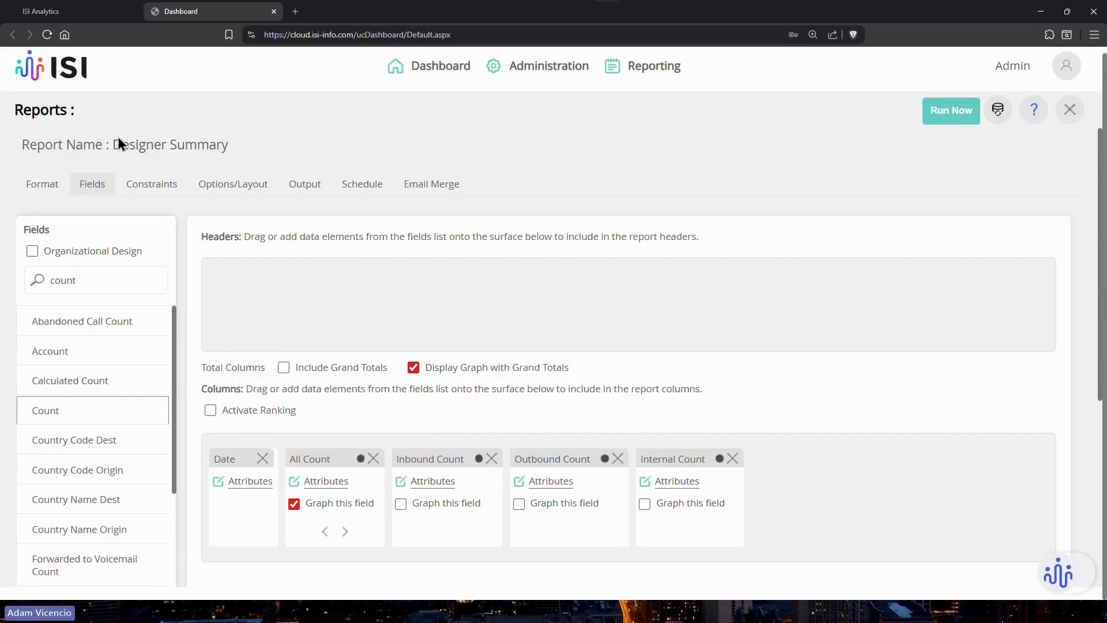
click(138, 183)
scroll(321, 364, down, 1)
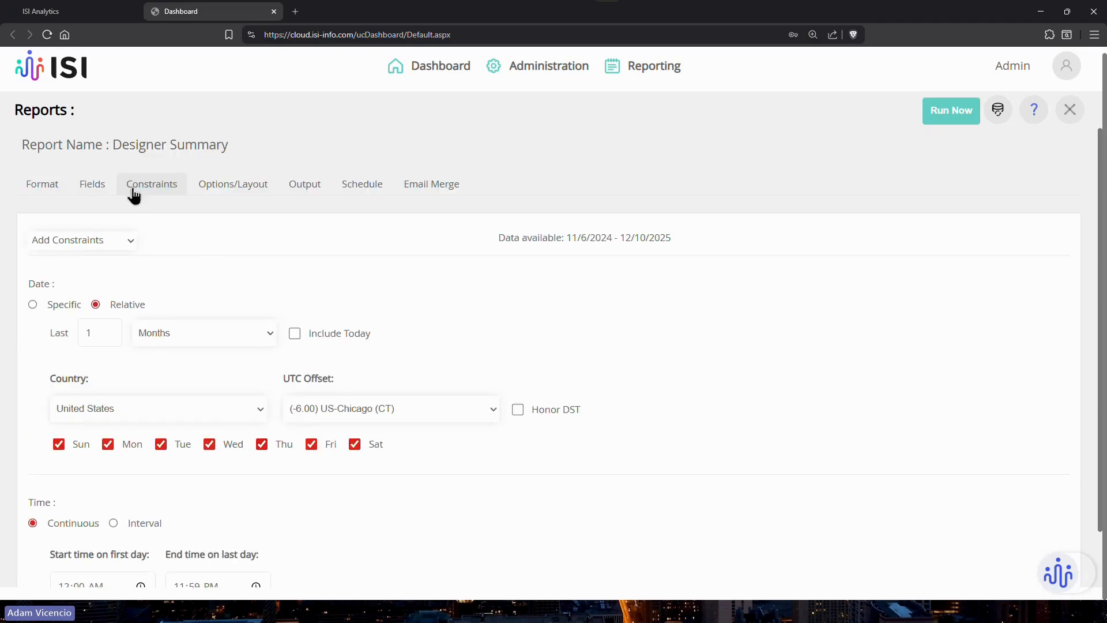
click(76, 186)
double_click(89, 274)
text(dep)
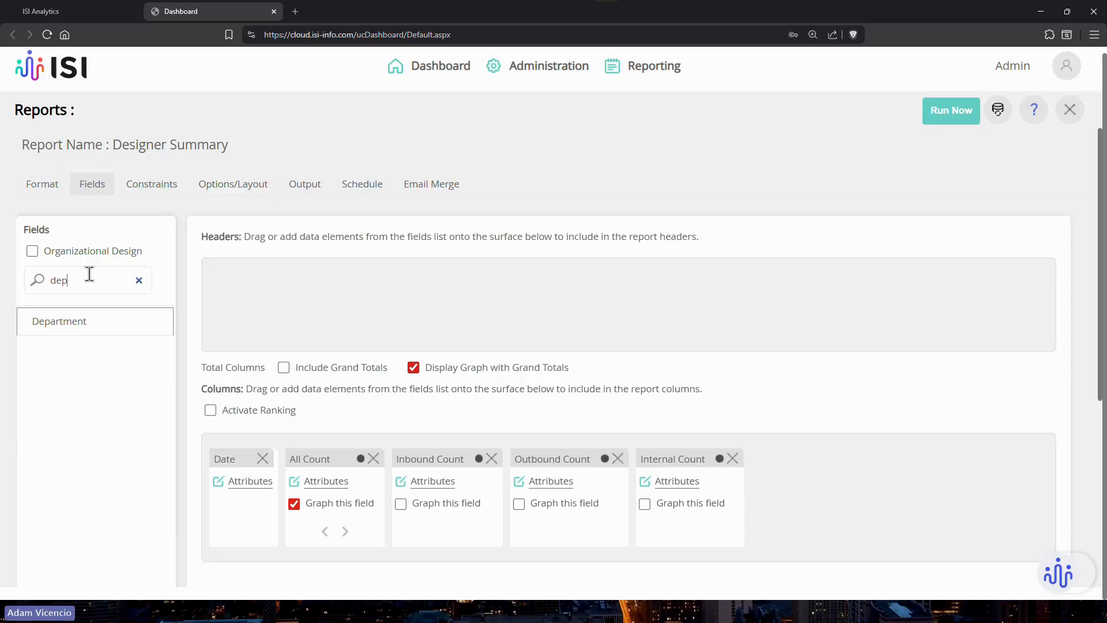
drag(64, 323, 266, 304)
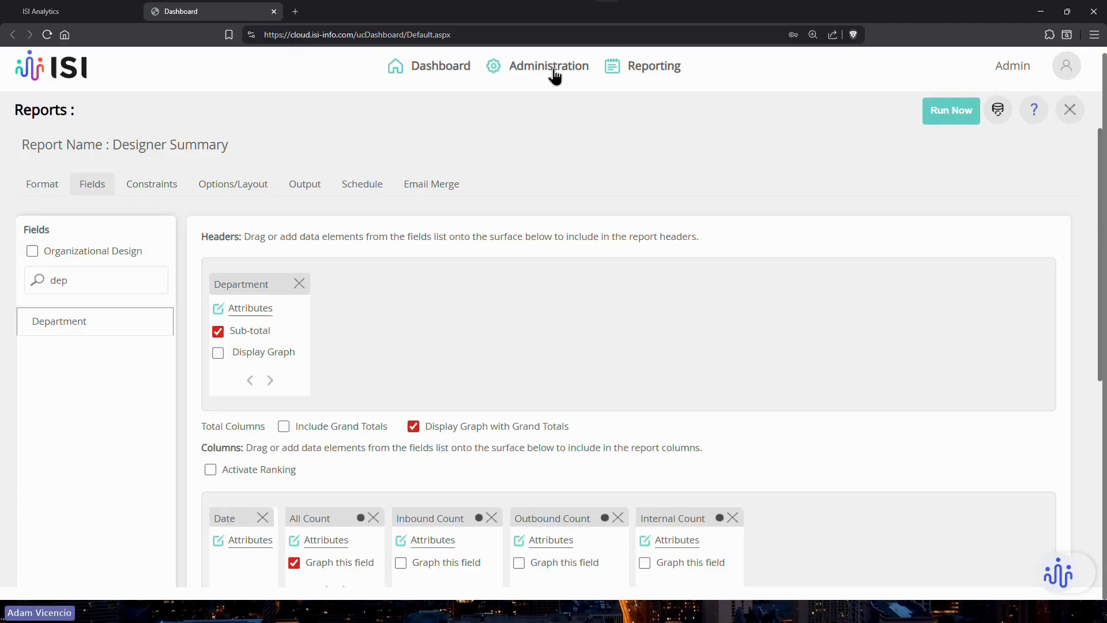
- Run the department-grouped report and examine each department's daily counts, sums and line graph through Customer Support
click(943, 118)
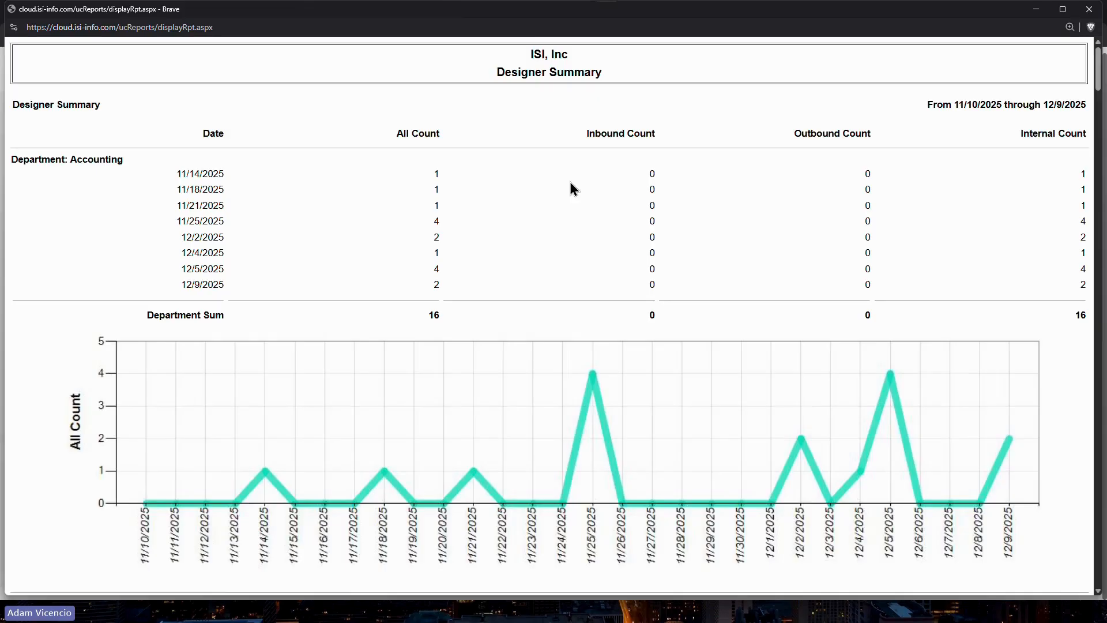
drag(70, 159, 112, 159)
scroll(460, 289, down, 7)
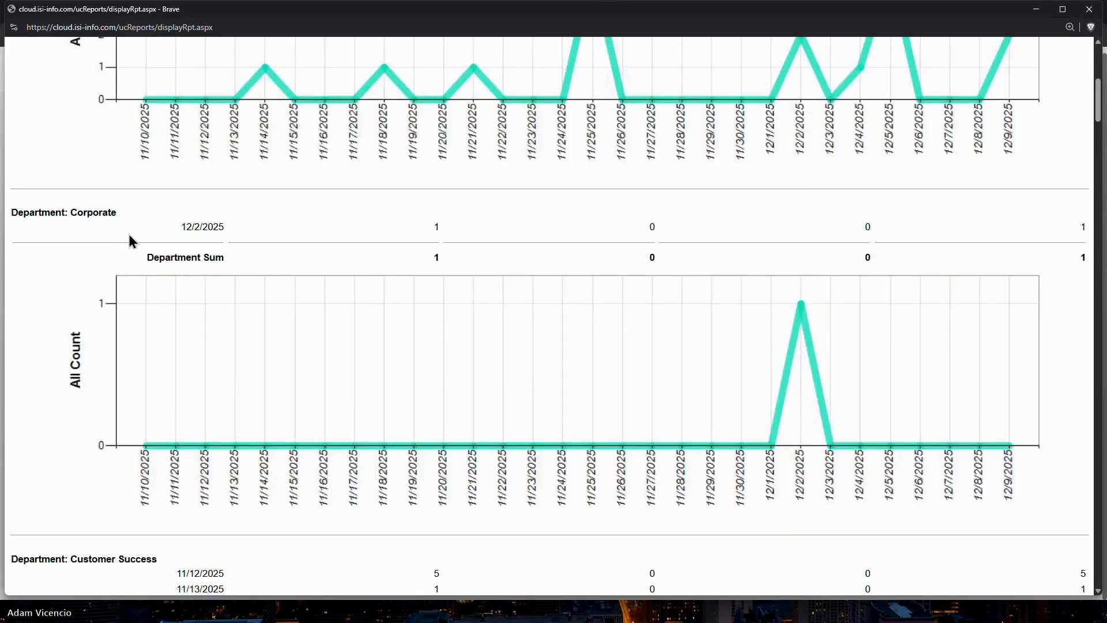
scroll(129, 240, down, 4)
scroll(114, 236, down, 3)
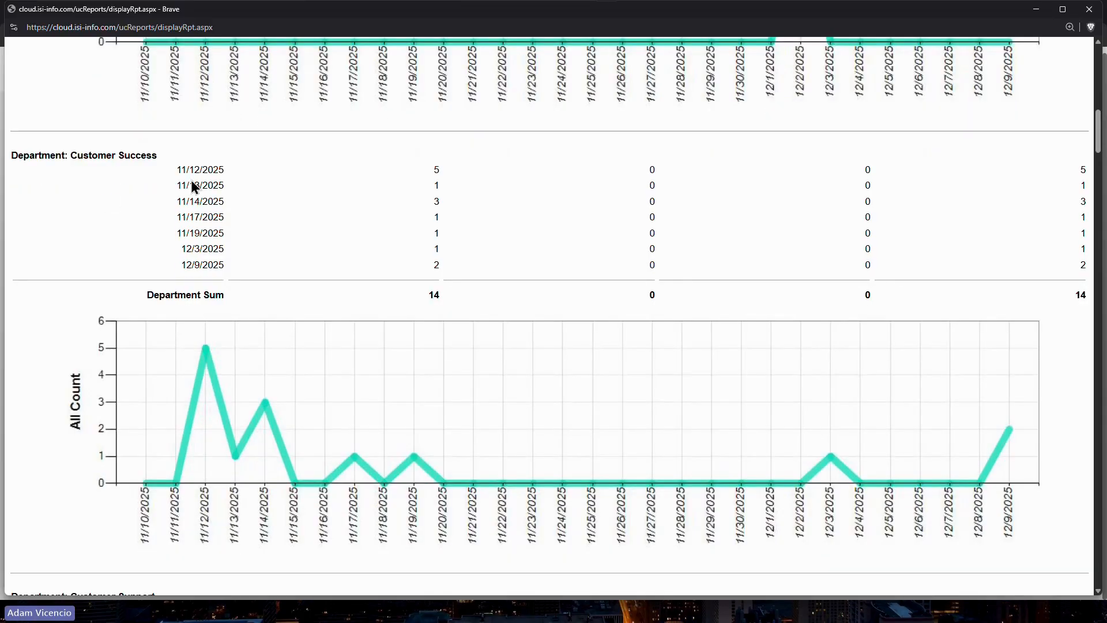
scroll(448, 263, down, 8)
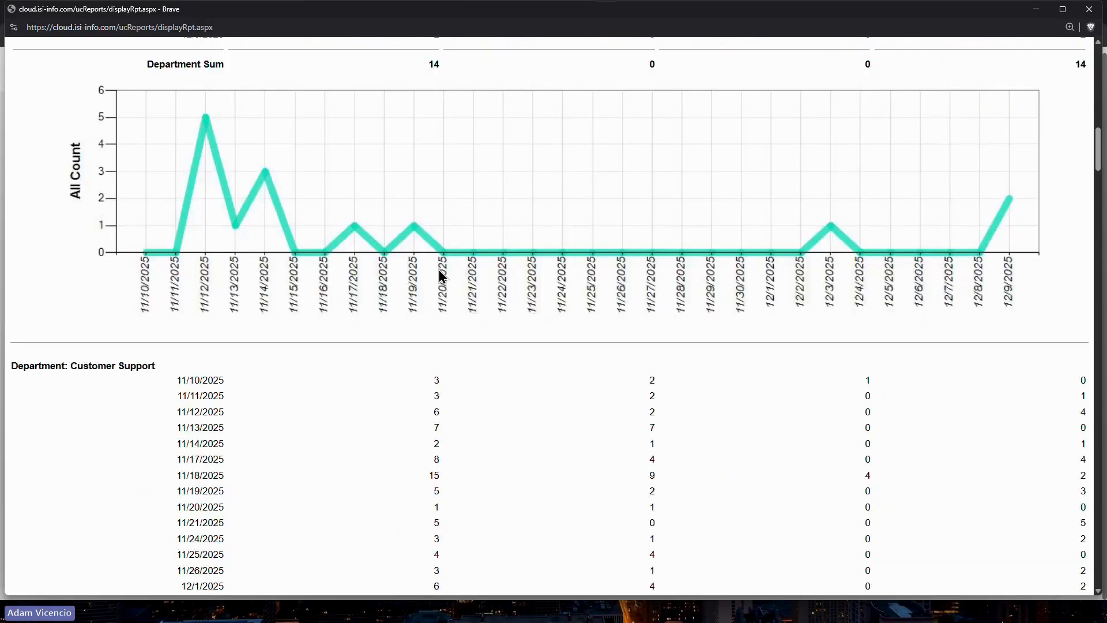
scroll(312, 247, down, 4)
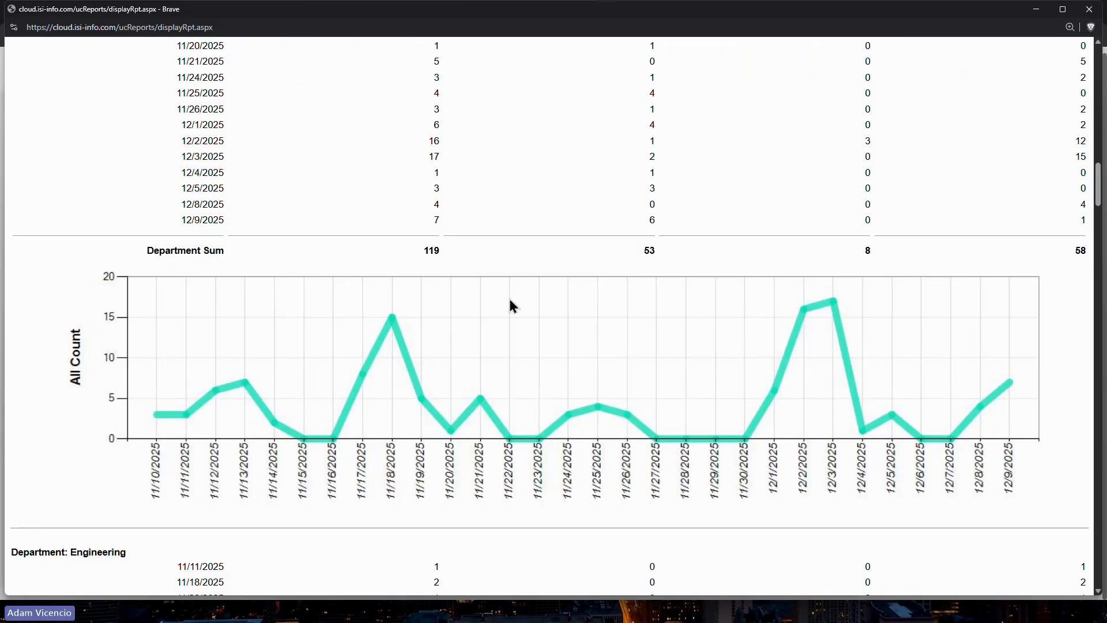
scroll(336, 301, up, 3)
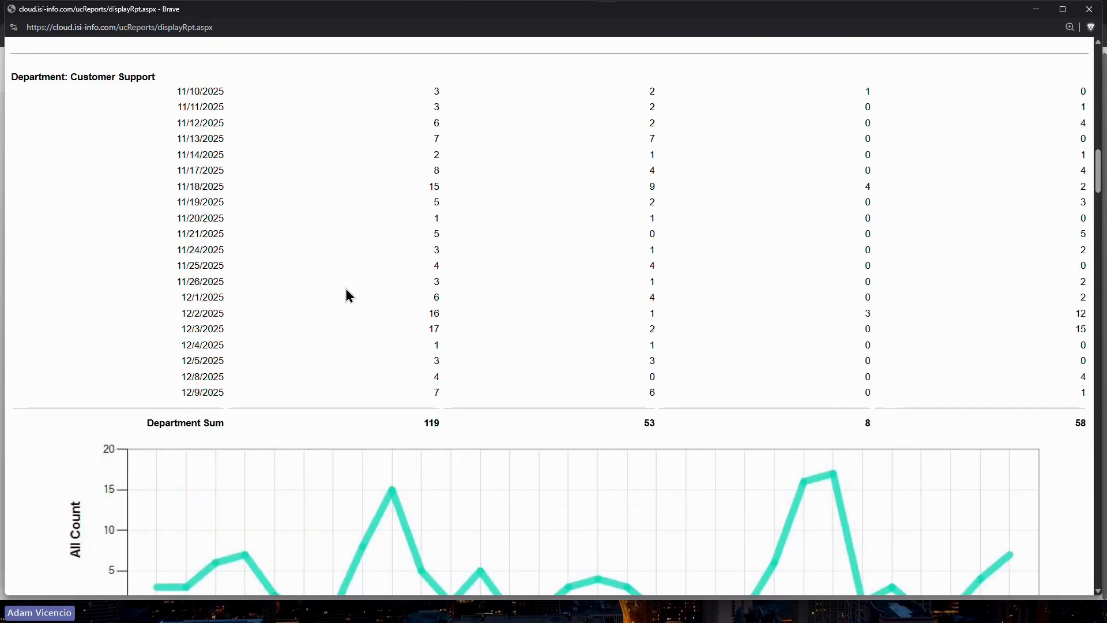
scroll(345, 289, down, 2)
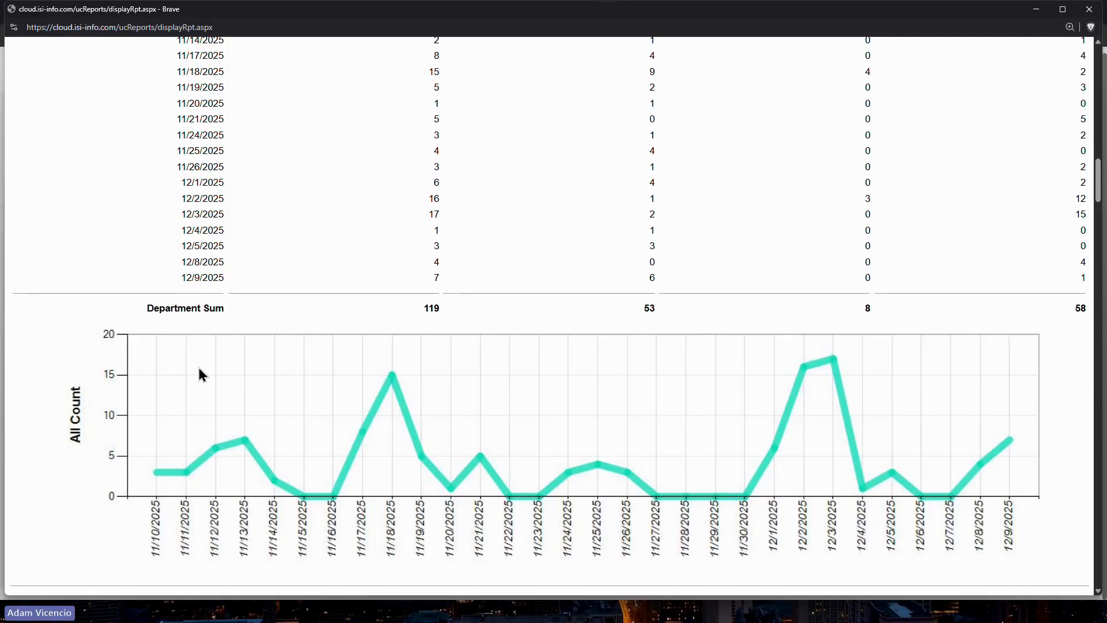
- Compare the daily counts and line graphs of the Customer Support and Engineering departments, and close the report output
scroll(173, 378, up, 1)
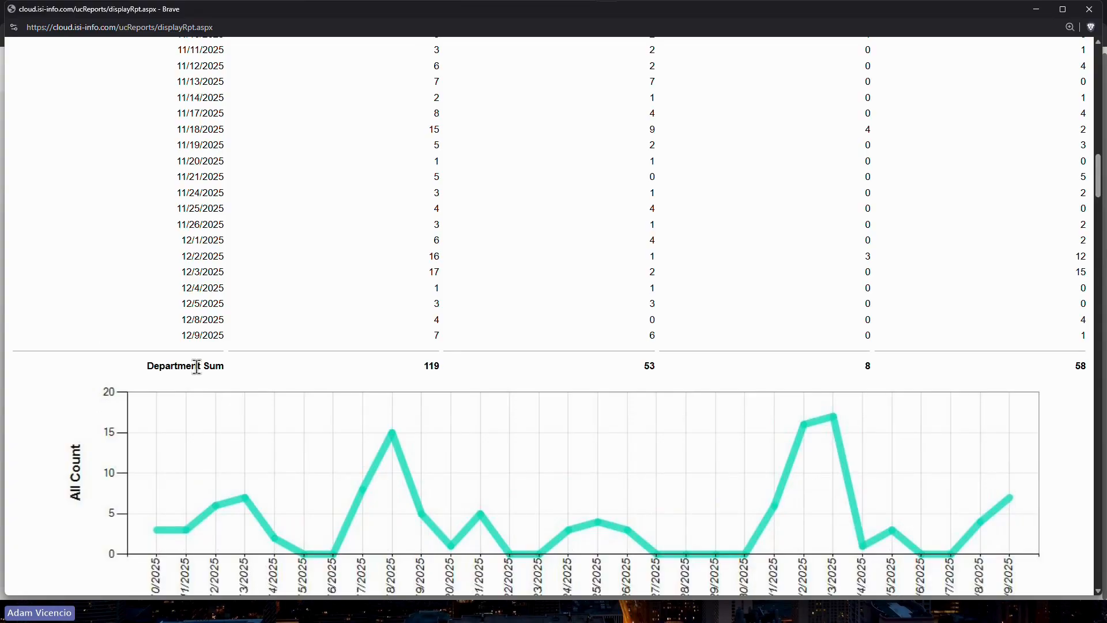
scroll(200, 373, up, 3)
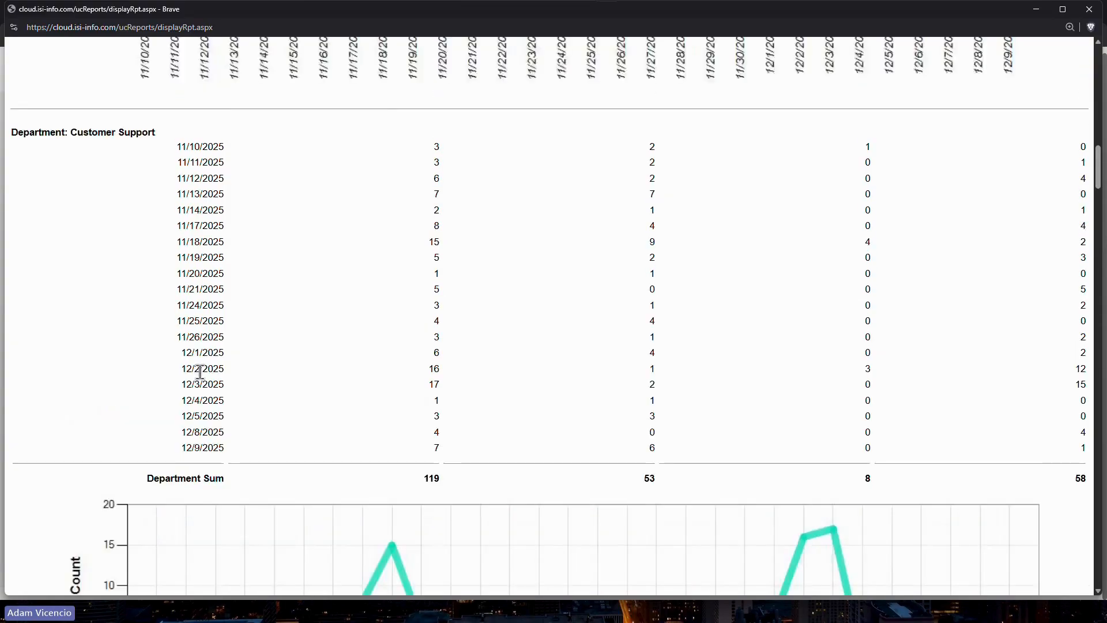
scroll(199, 376, down, 4)
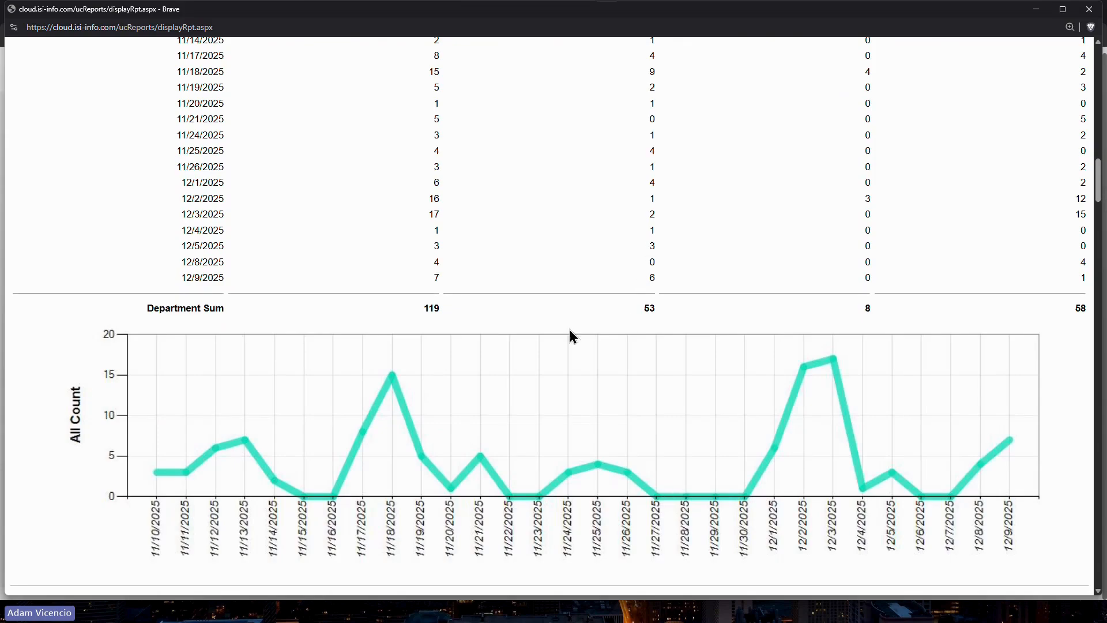
scroll(553, 340, down, 3)
scroll(535, 344, down, 7)
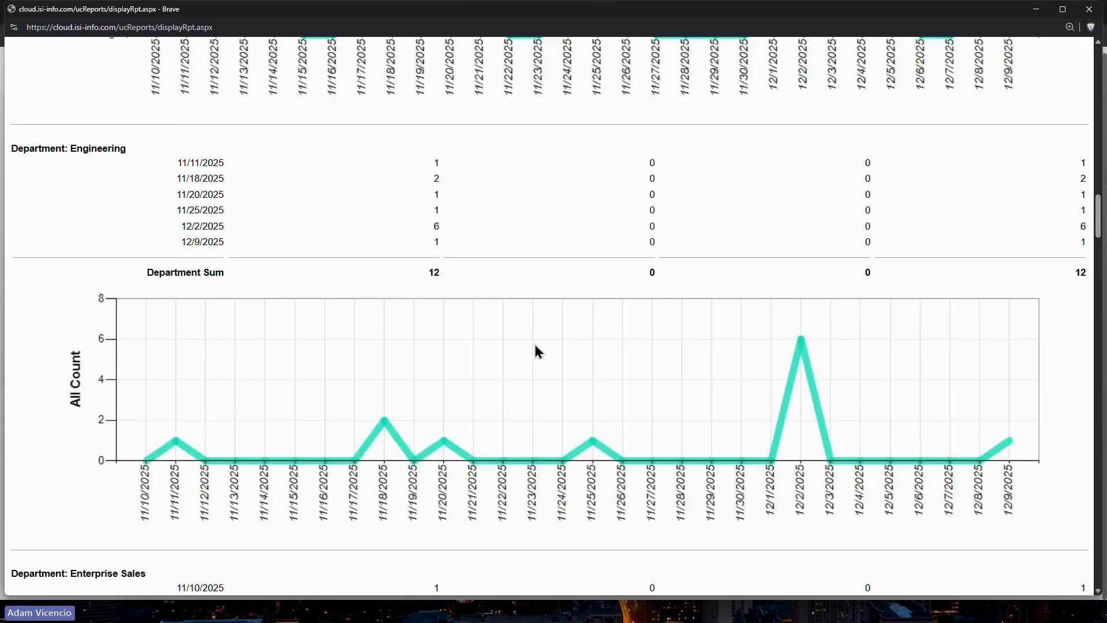
scroll(174, 262, up, 3)
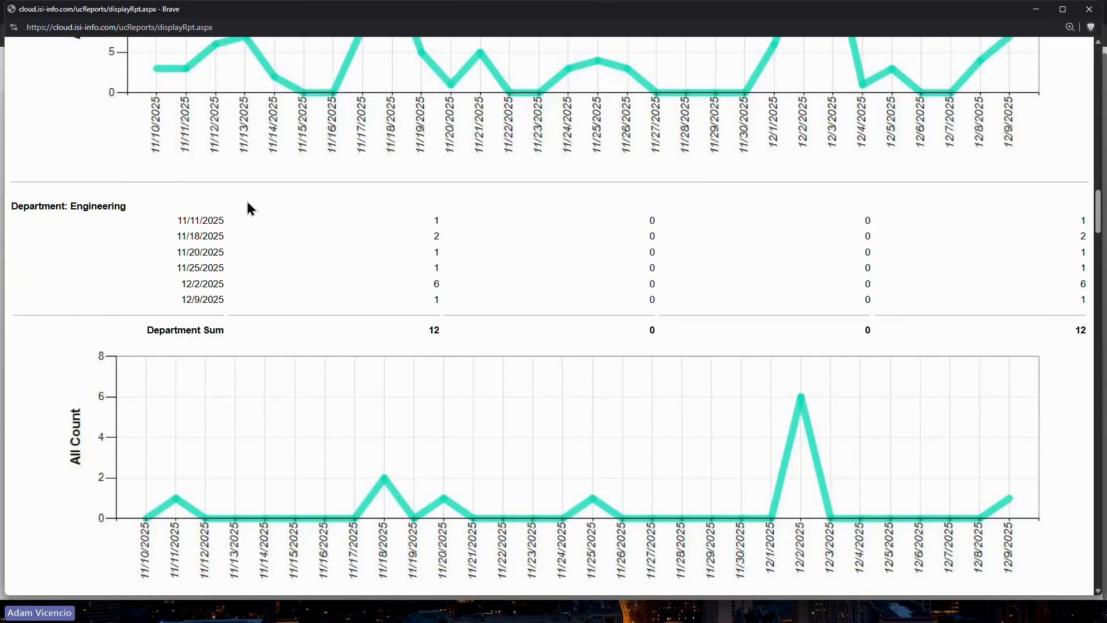
scroll(407, 309, up, 5)
scroll(406, 309, up, 7)
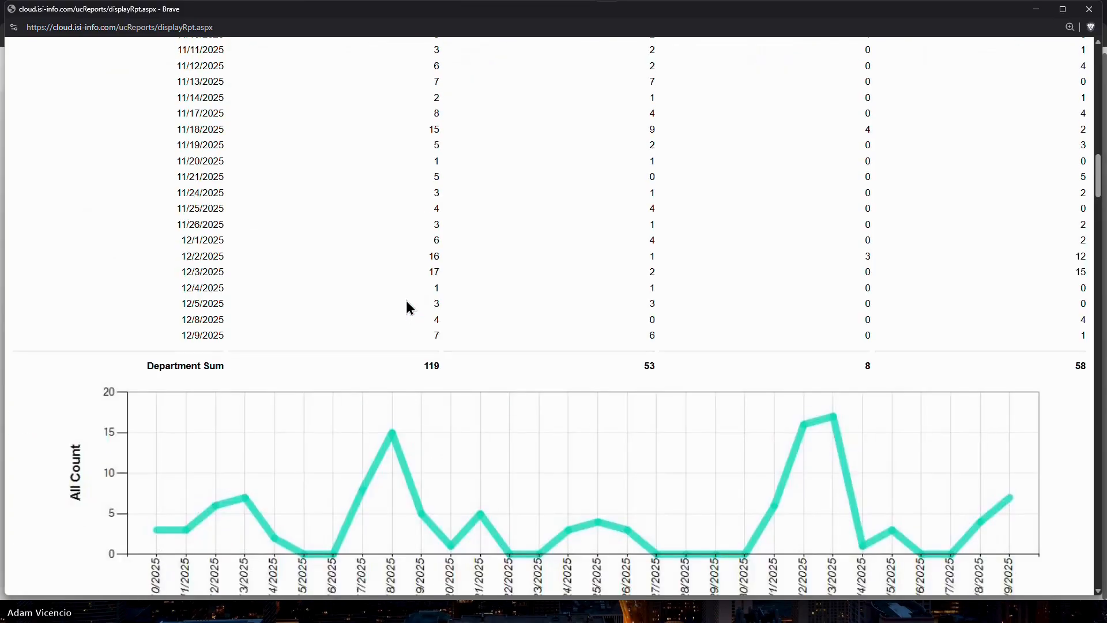
click(1089, 9)
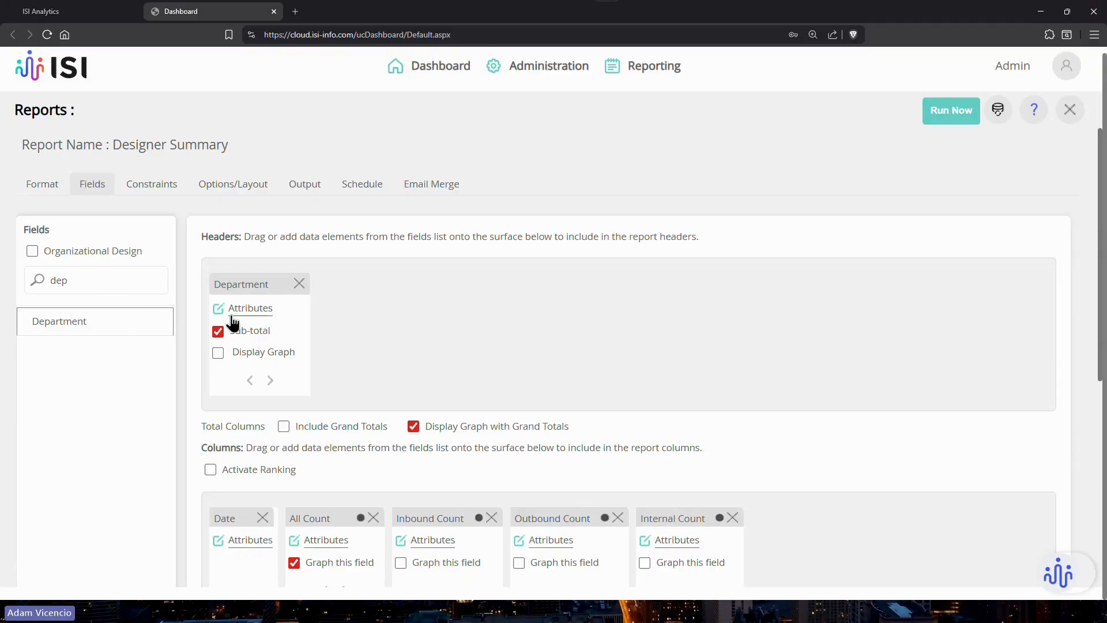
- Replace the Department field in the report headers with the Route field
click(298, 284)
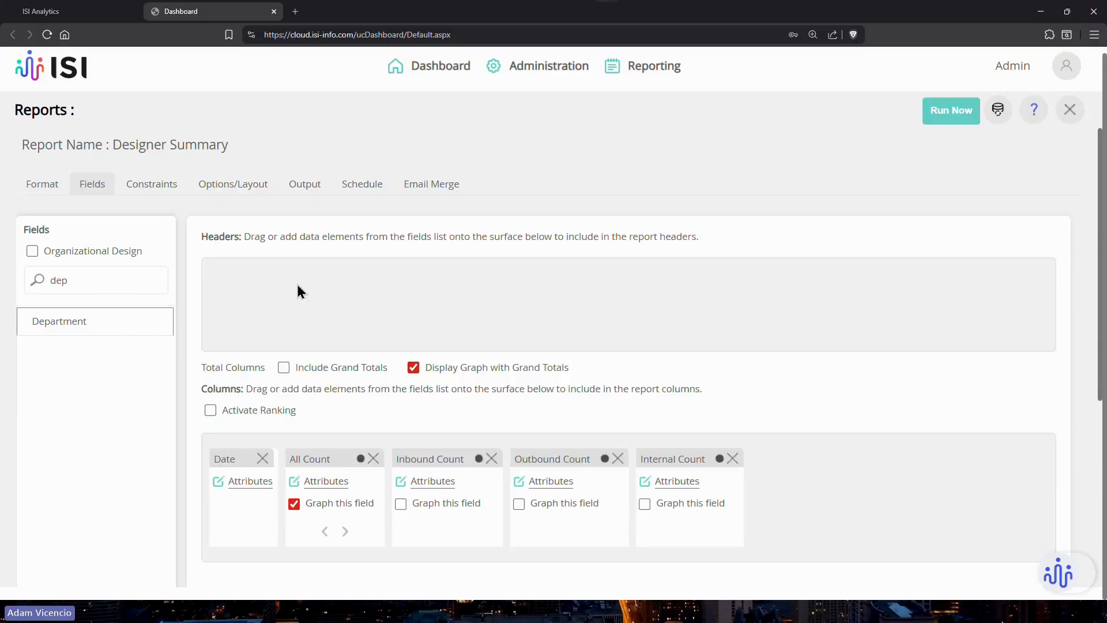
double_click(65, 277)
key(BackSpace)
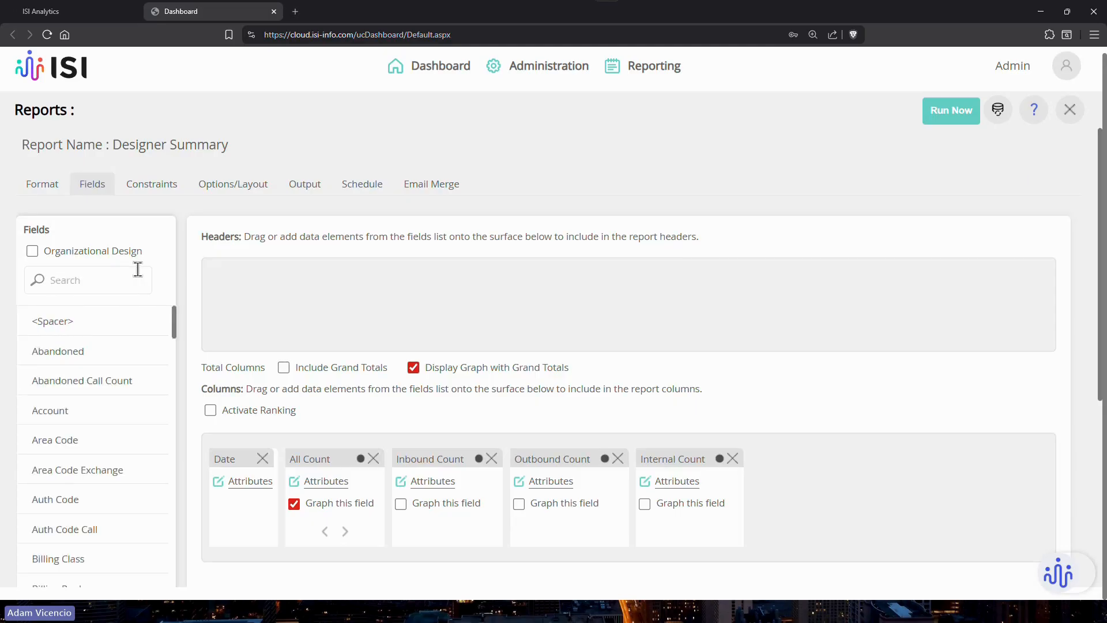
text(route)
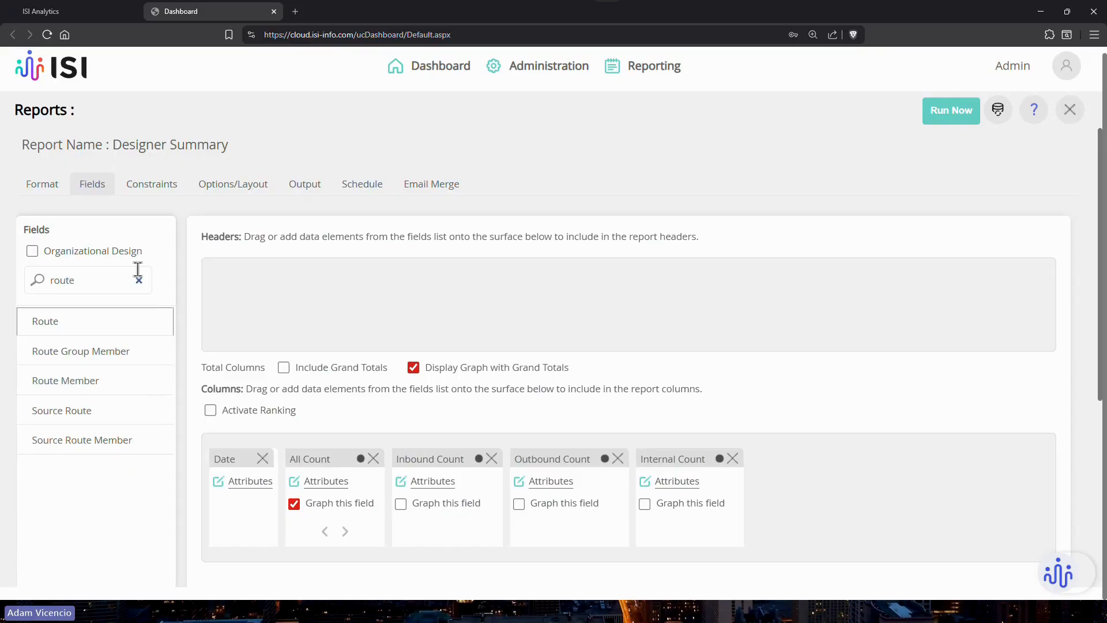
drag(40, 321, 279, 302)
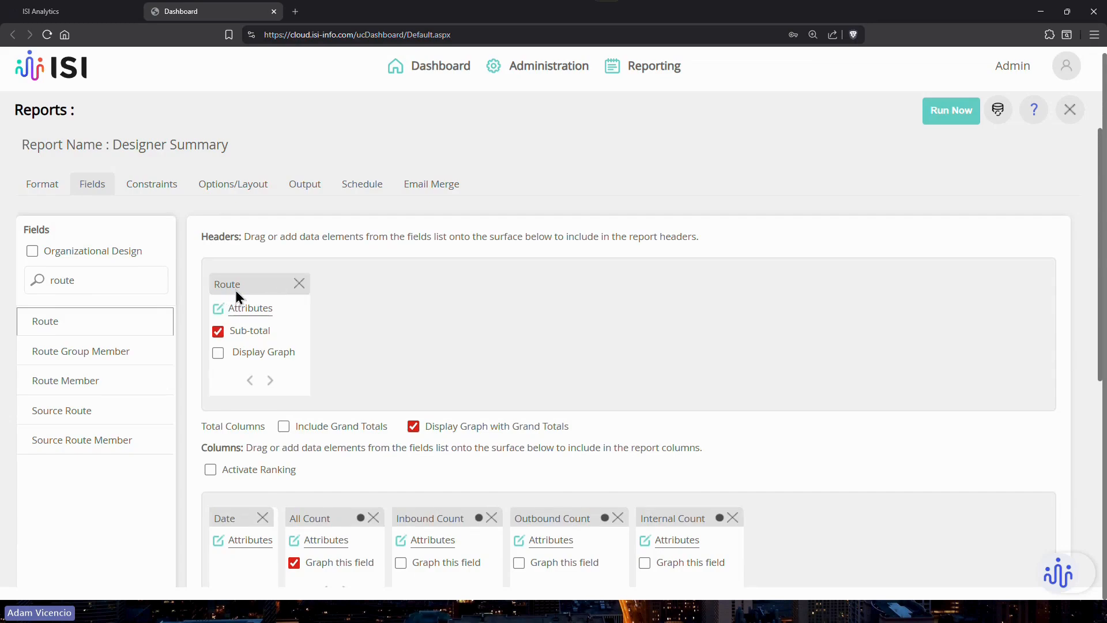
- Run the report as HTML and examine the daily counts and line graphs of the routes through Main Site
click(959, 115)
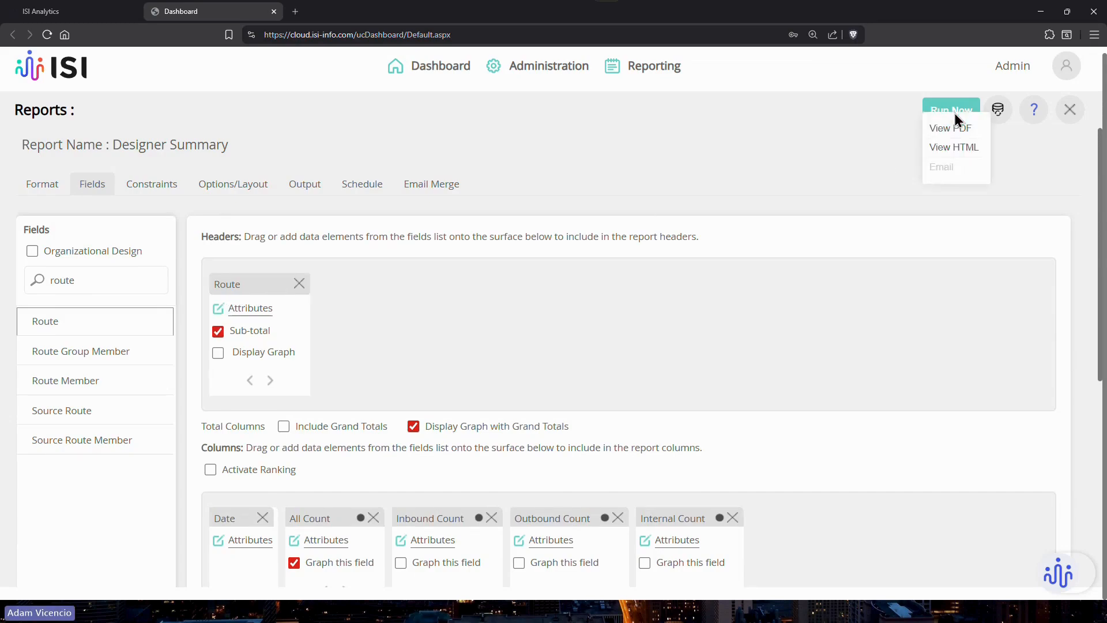
click(952, 148)
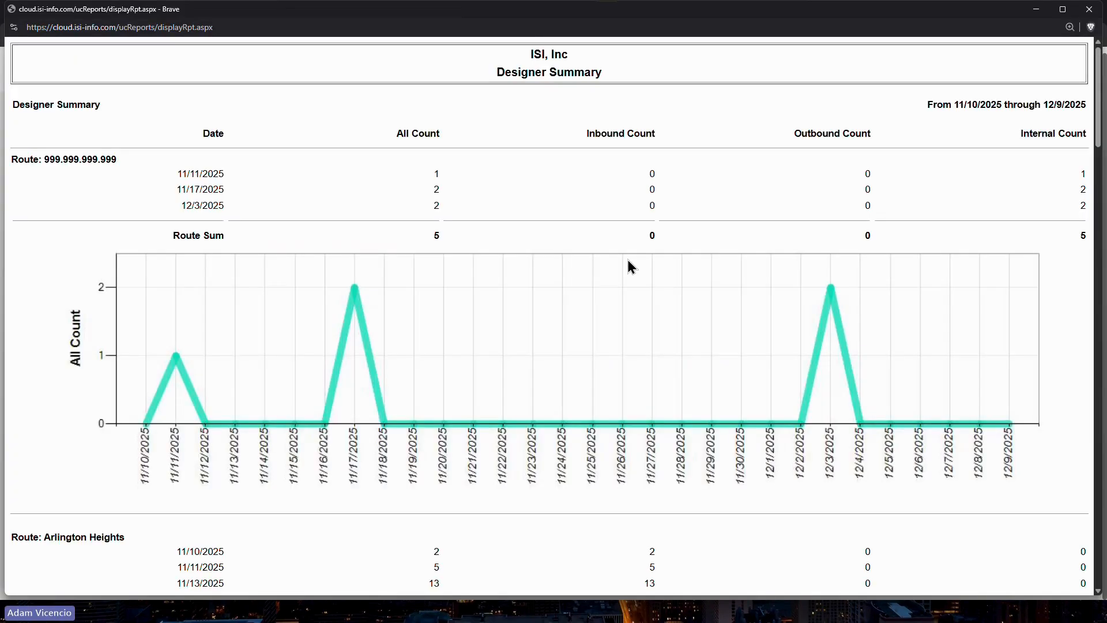
scroll(329, 264, down, 3)
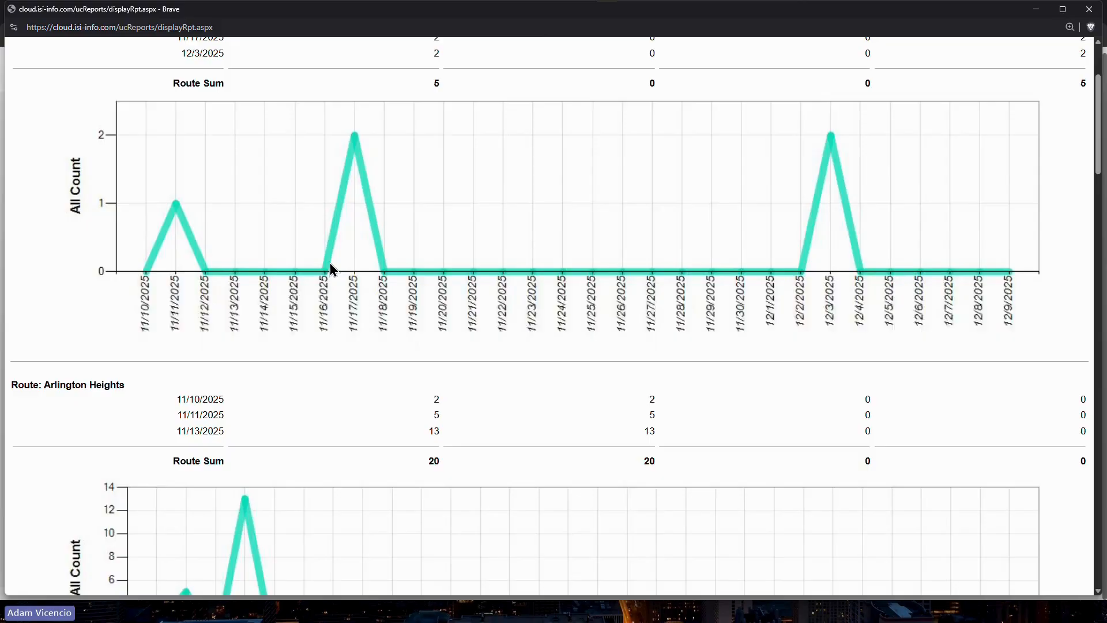
drag(44, 364, 102, 365)
scroll(102, 365, down, 6)
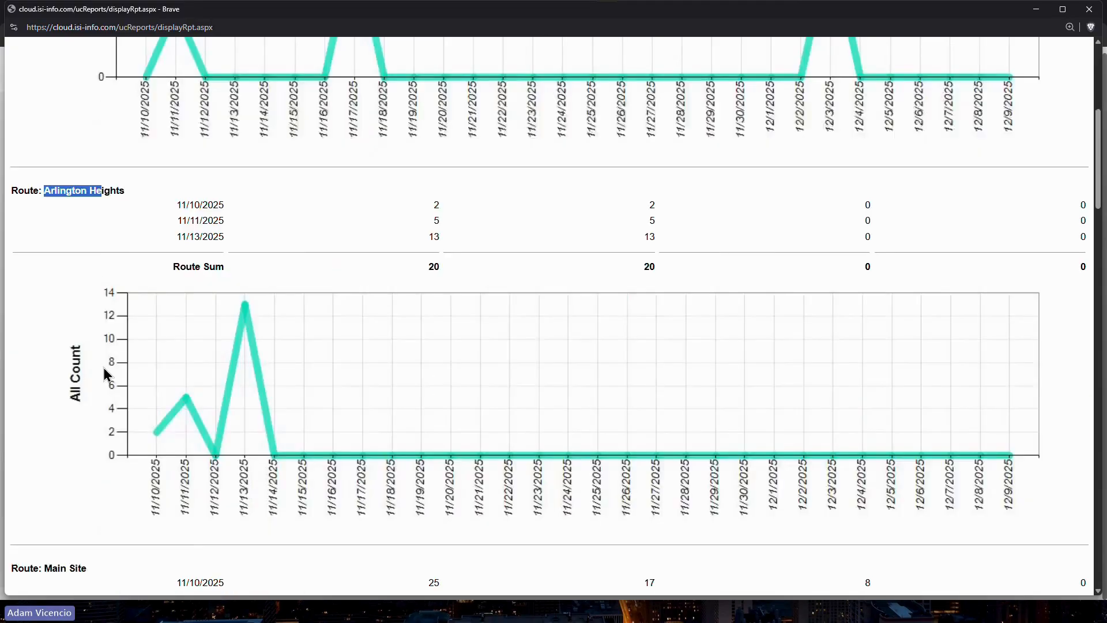
scroll(105, 372, down, 1)
drag(38, 337, 94, 340)
scroll(94, 340, down, 2)
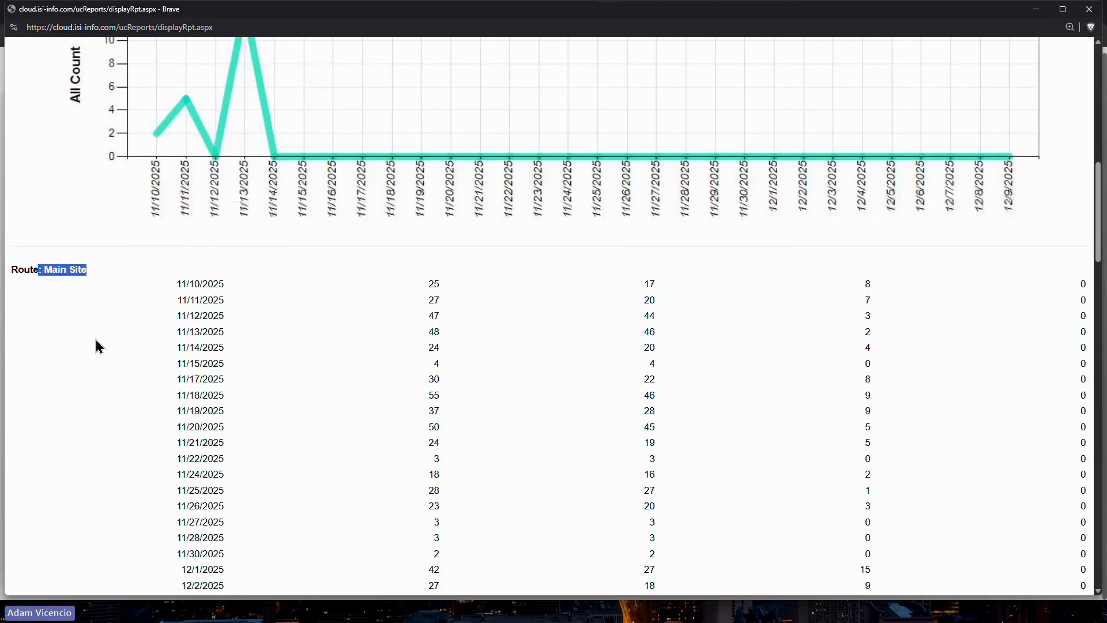
click(61, 221)
scroll(75, 237, down, 2)
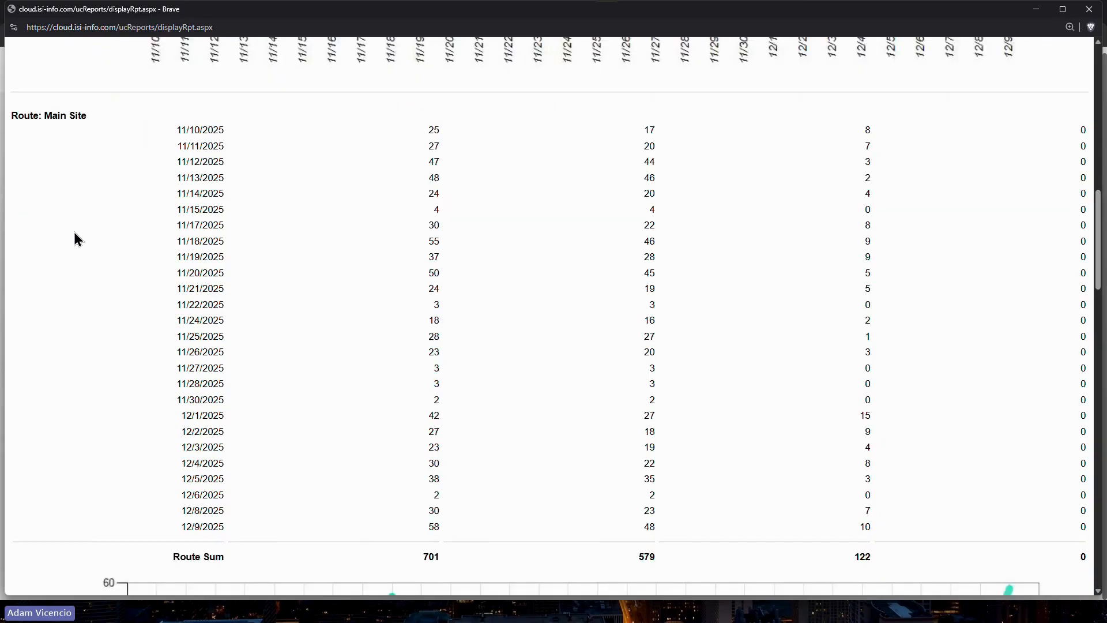
scroll(207, 485, down, 8)
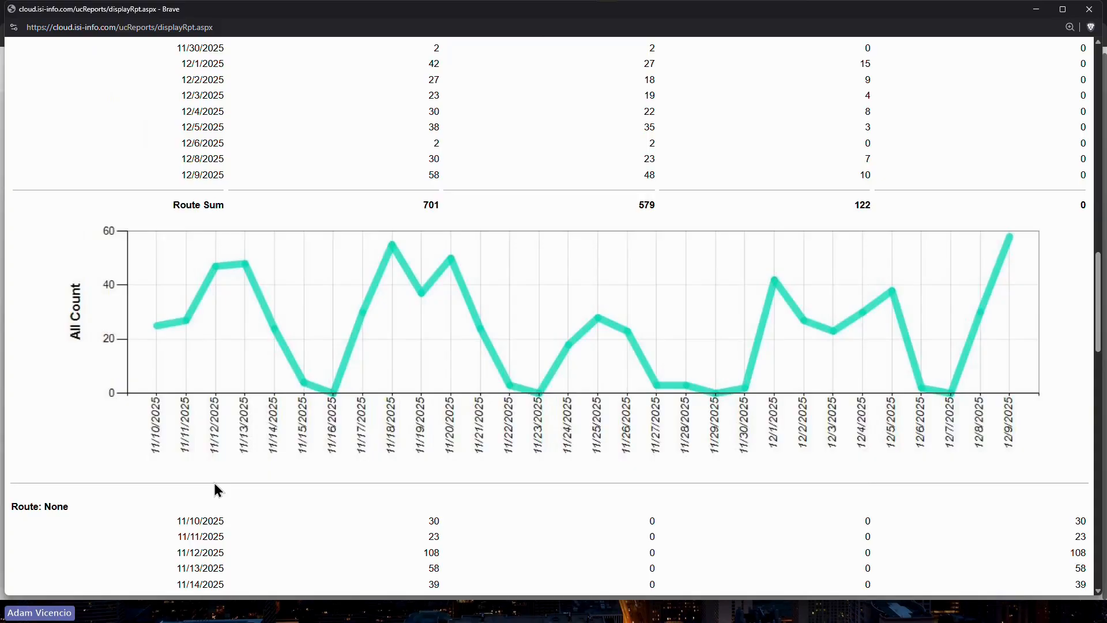
- Examine the daily counts for the None route, review the earlier routes again, and close the report output
double_click(49, 386)
scroll(68, 387, down, 3)
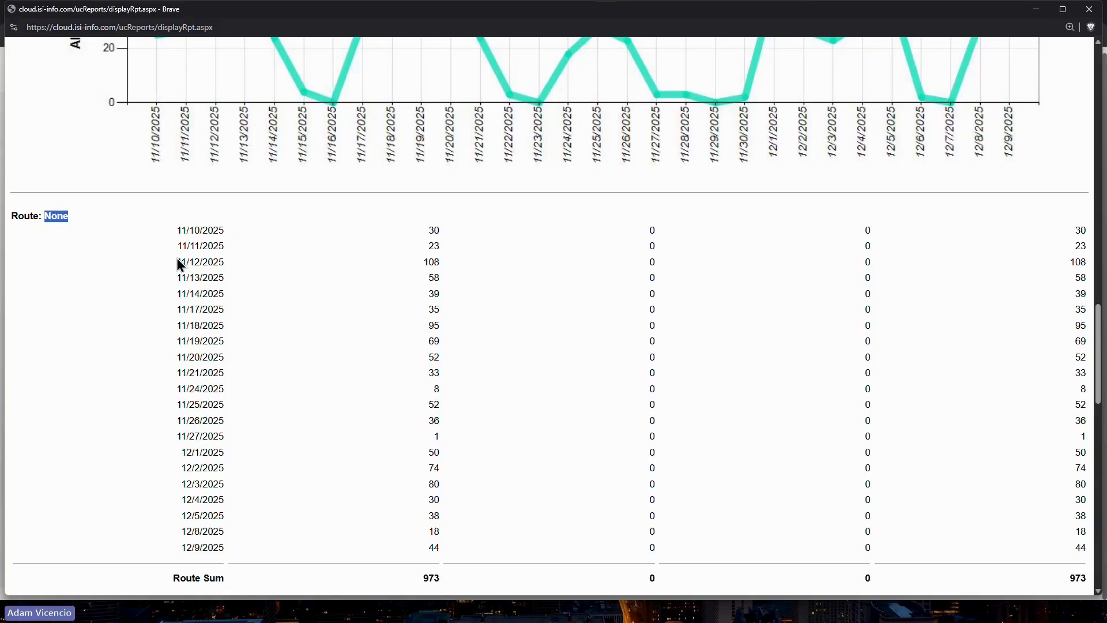
click(436, 277)
drag(12, 214, 58, 213)
scroll(86, 346, up, 15)
scroll(75, 323, down, 3)
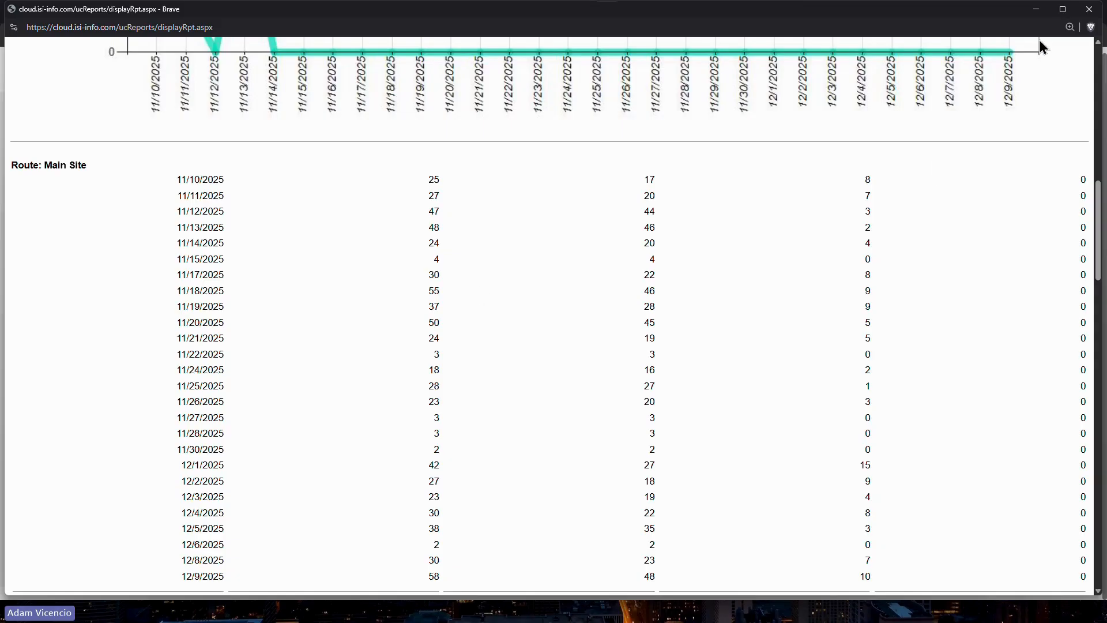
click(1089, 9)
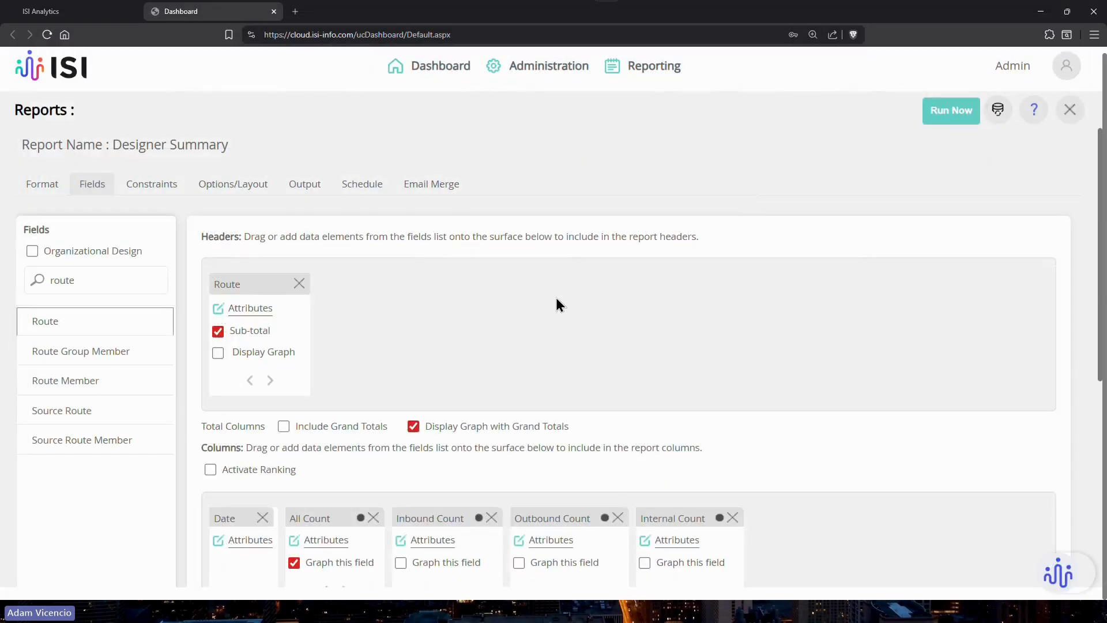
- Remove the Route field from the report headers and add the Department field back in its place
click(299, 284)
click(111, 292)
double_click(111, 291)
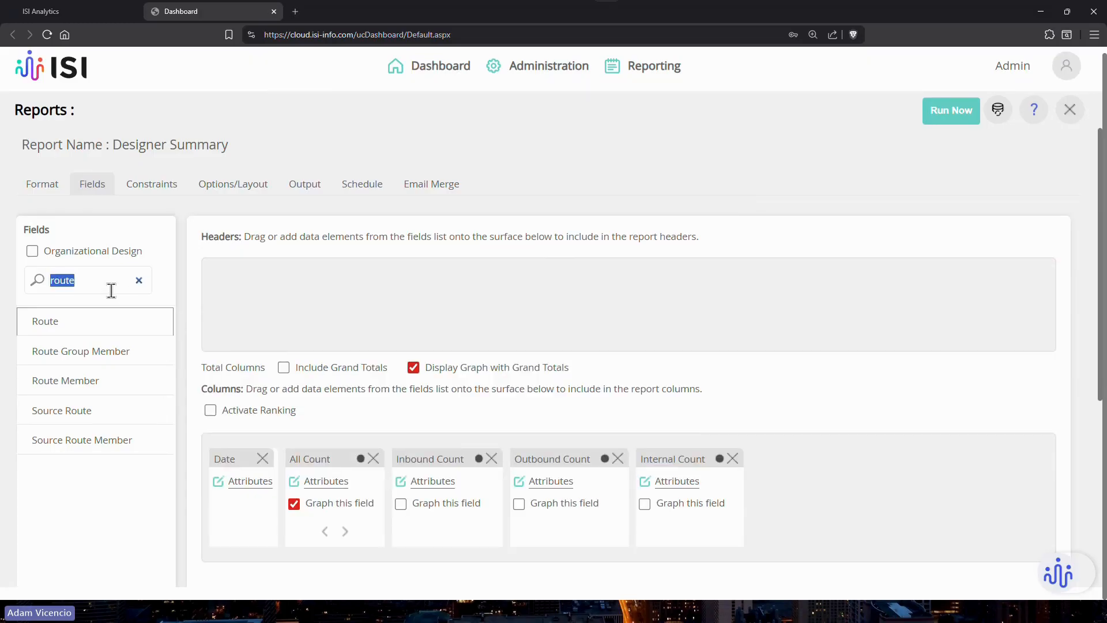
text(dep)
key(BackSpace)
text(l)
key(BackSpace)
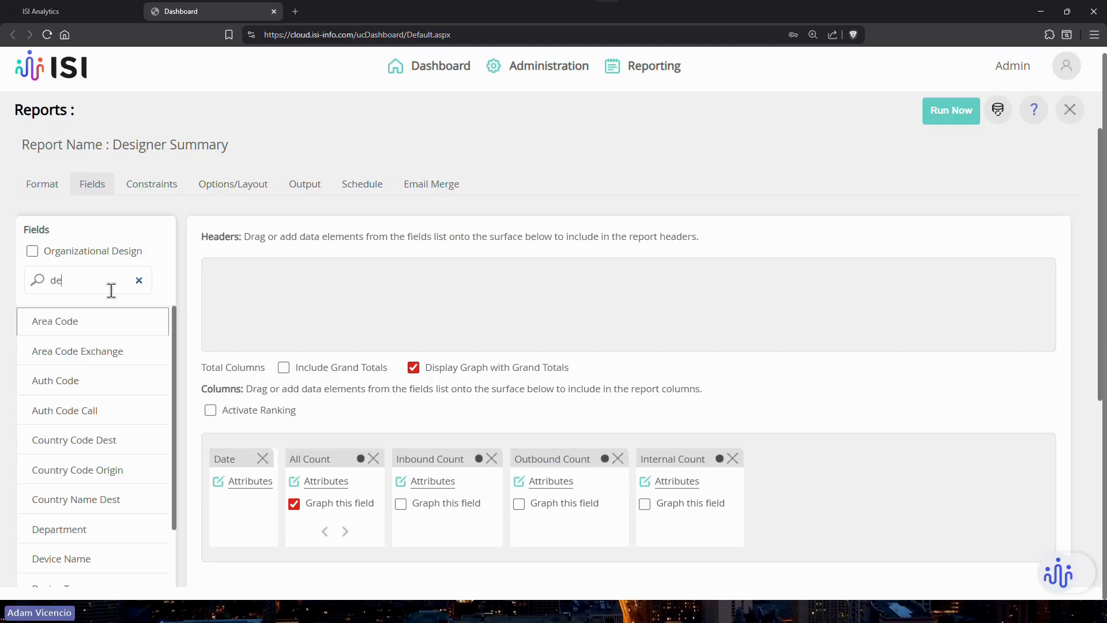
text(p)
key(BackSpace)
text(p)
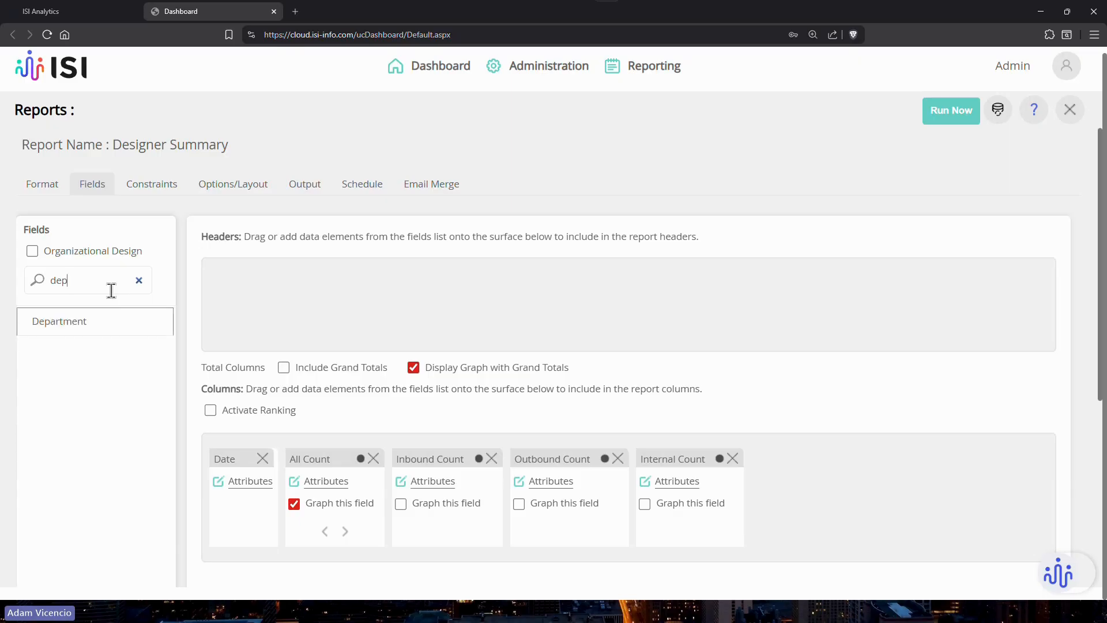
drag(94, 323, 279, 284)
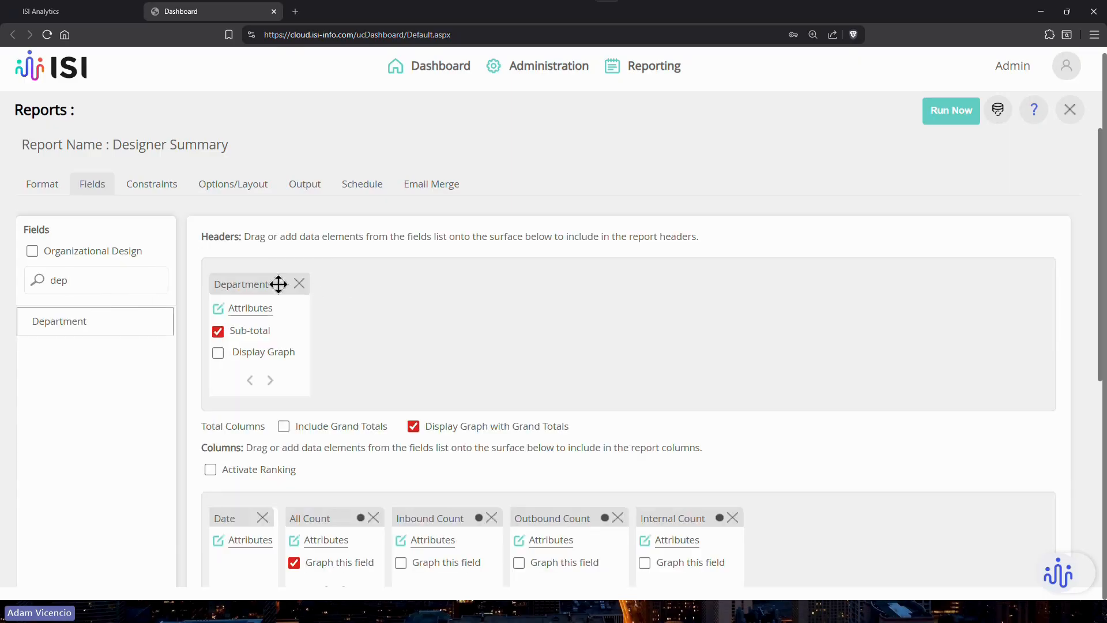
- Check the report's date constraints and output settings, and set the report title to Monthly Call Volume Summary
click(149, 185)
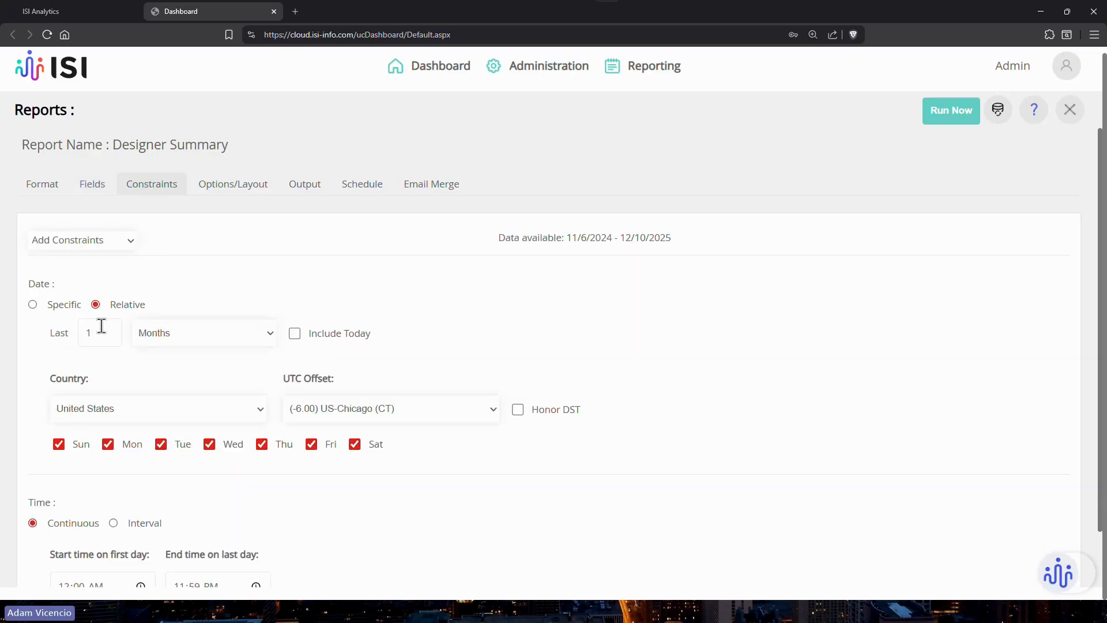
scroll(150, 326, down, 1)
scroll(161, 329, up, 1)
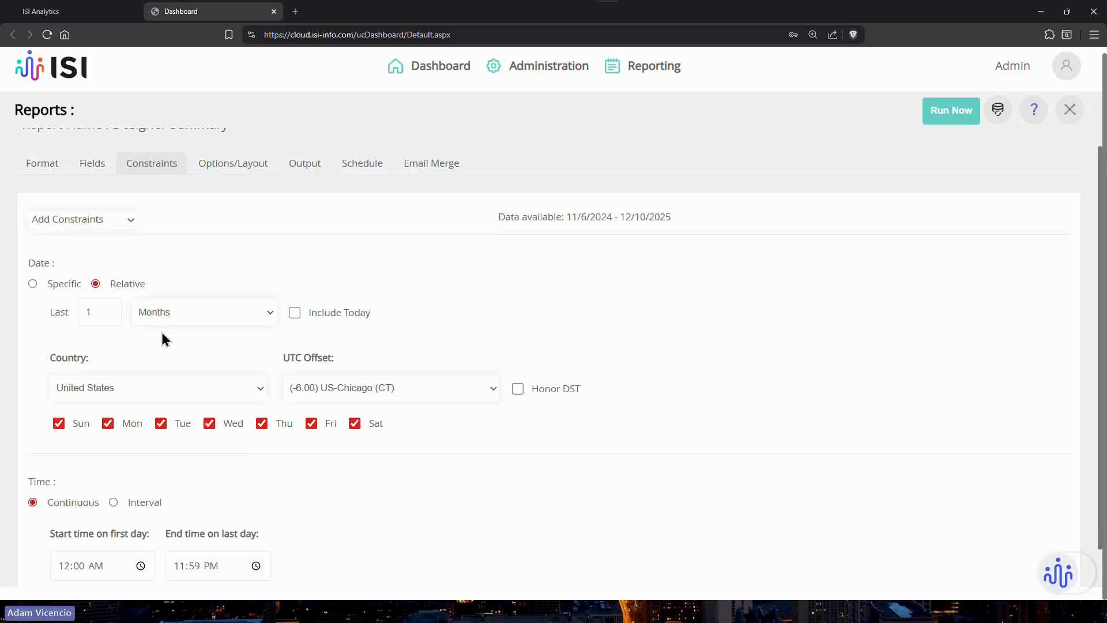
click(301, 187)
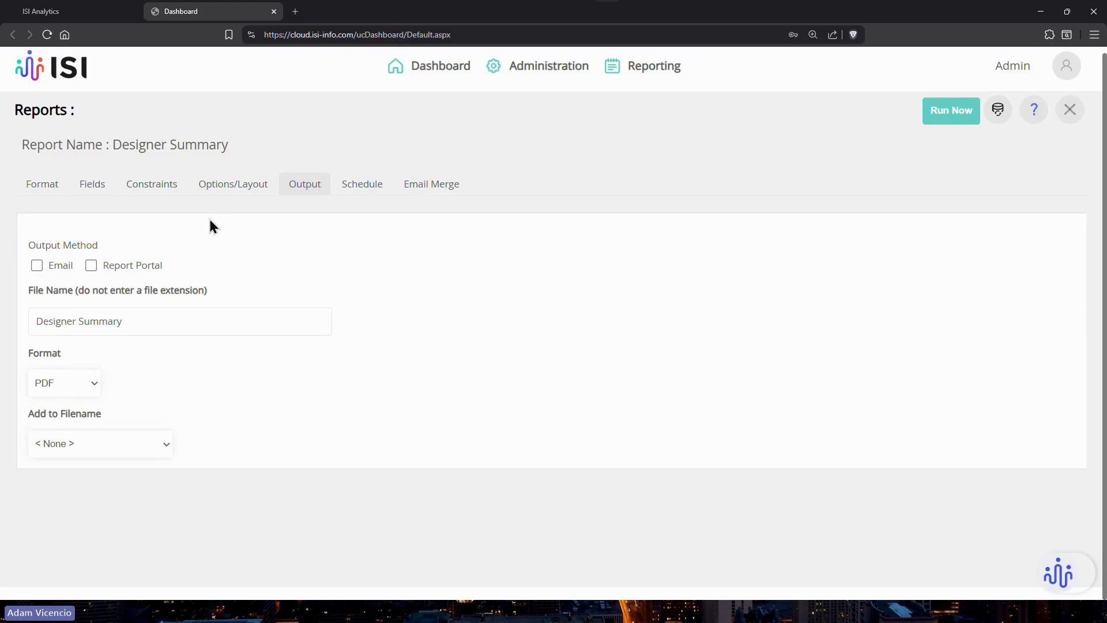
click(230, 199)
click(132, 457)
text(Monthly )
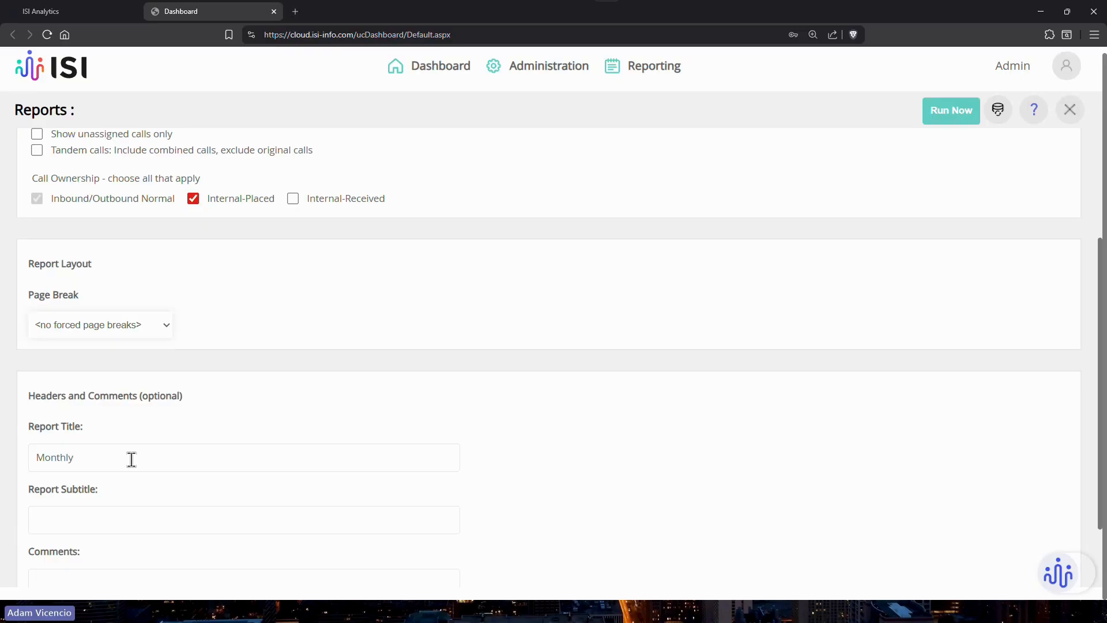
text(Call Volume Summary)
scroll(628, 282, up, 2)
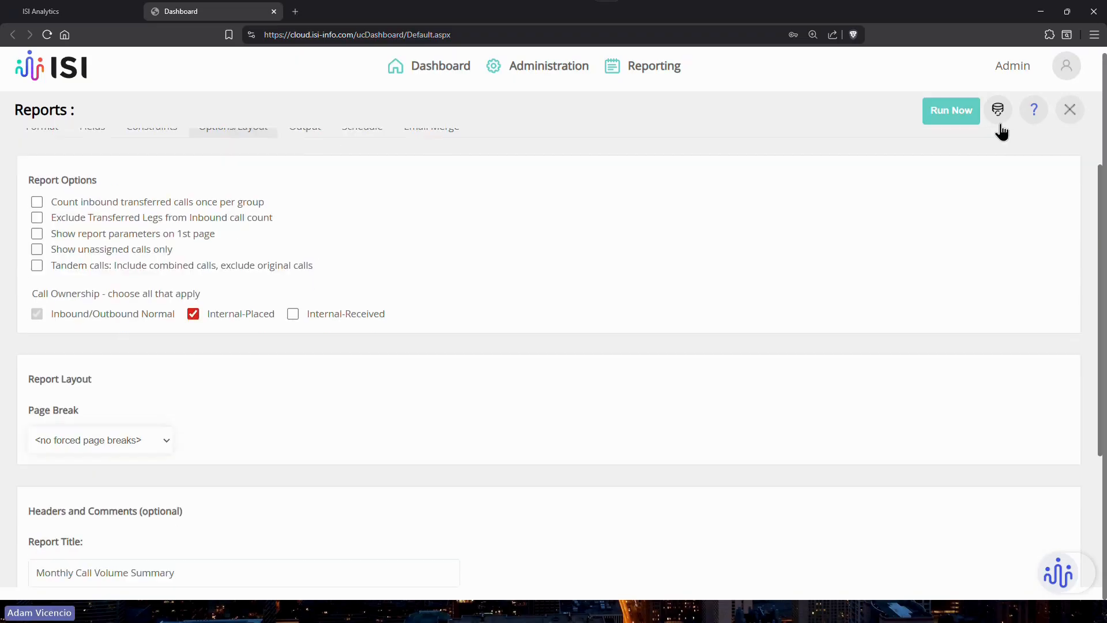
- Save the report under the name "Monthly Call Volume Report by Dept." and close it
click(999, 118)
triple_click(589, 161)
text(Monthly Call Volume Repor)
key(BackSpace)
key(BackSpace)
key(BackSpace)
key(BackSpace)
text(ep)
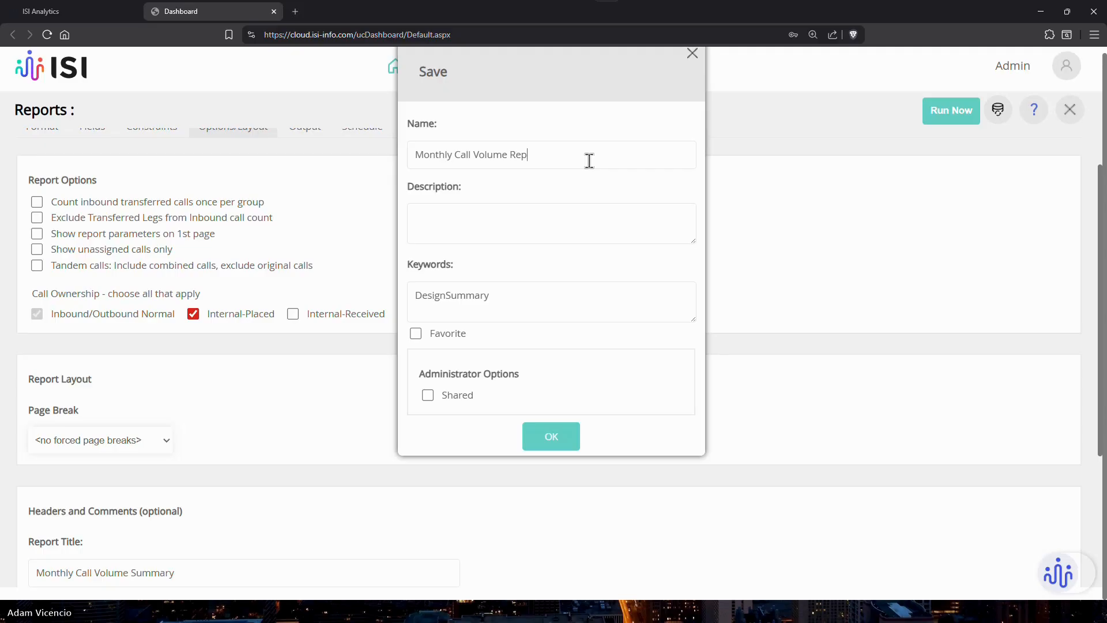
text(ort by De)
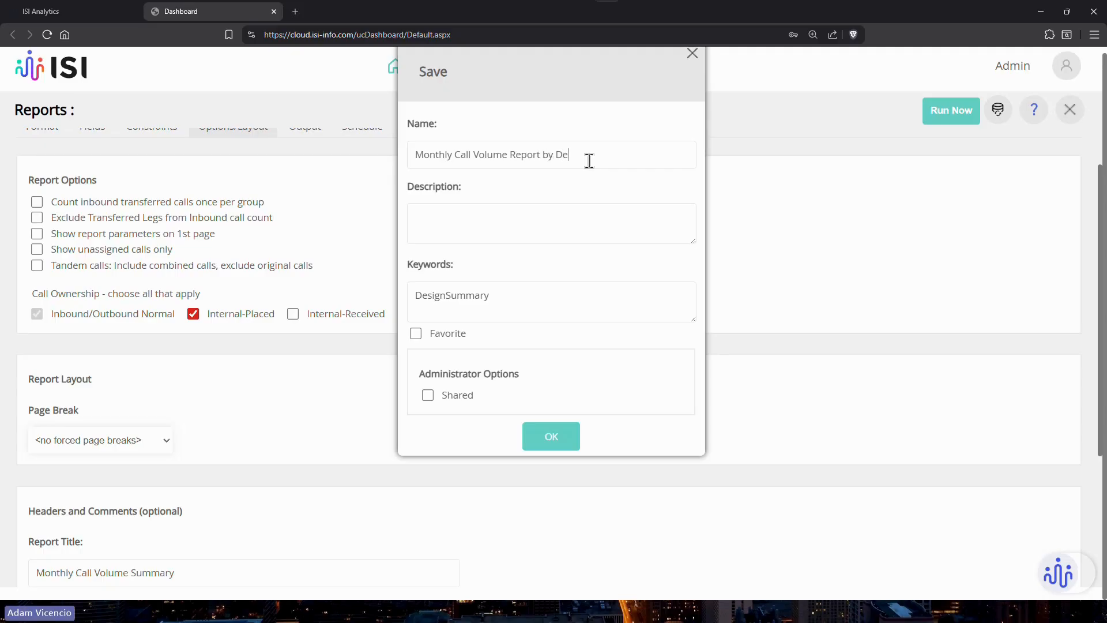
text(pt.)
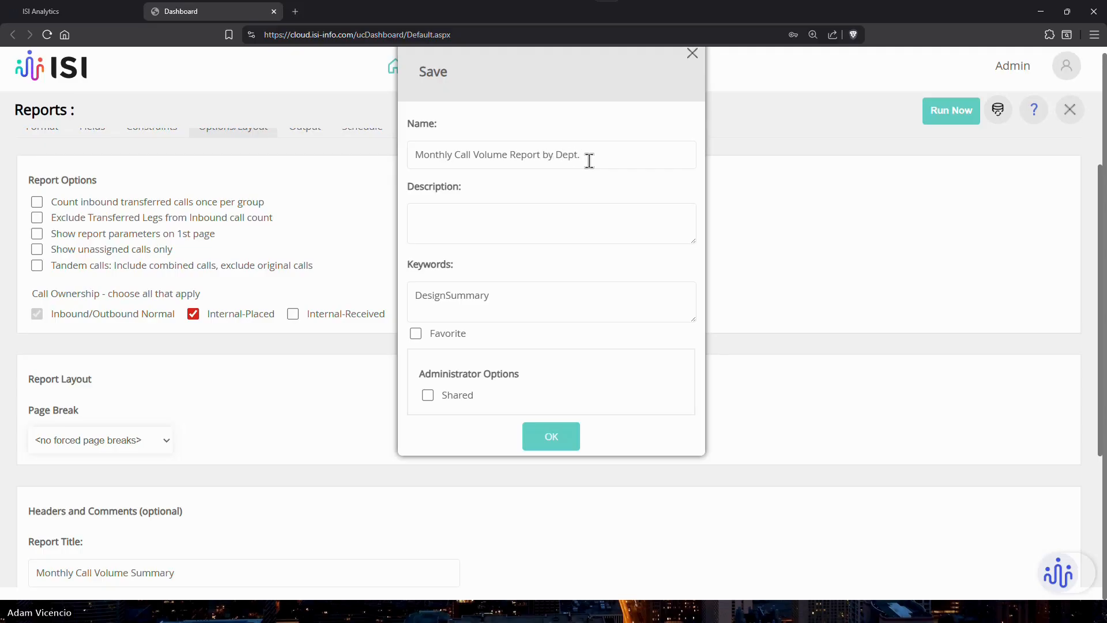
click(566, 431)
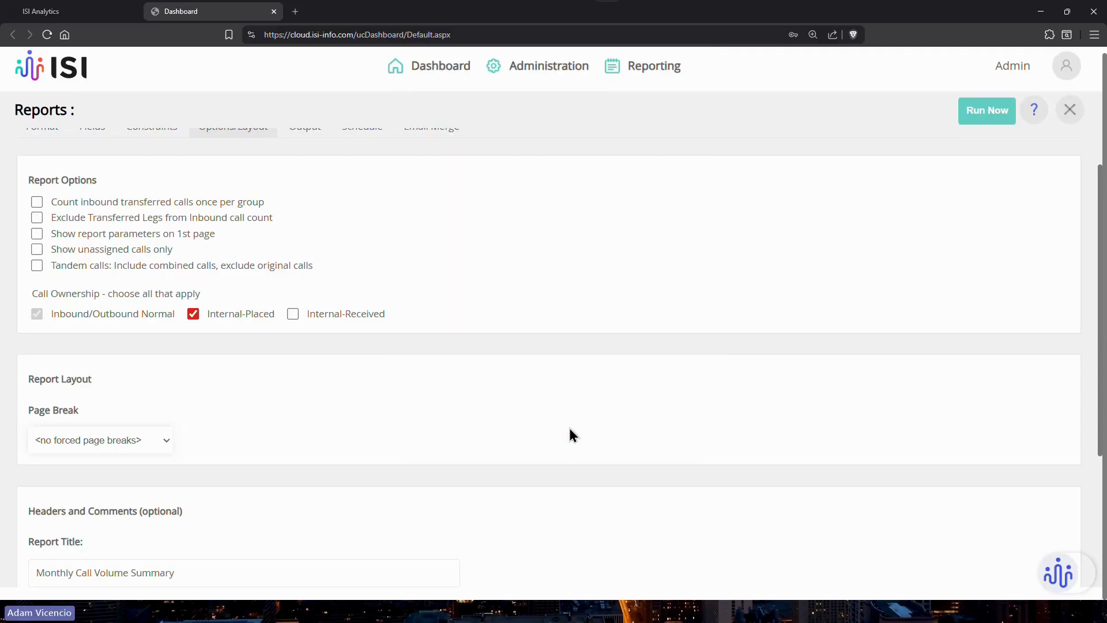
click(1068, 109)
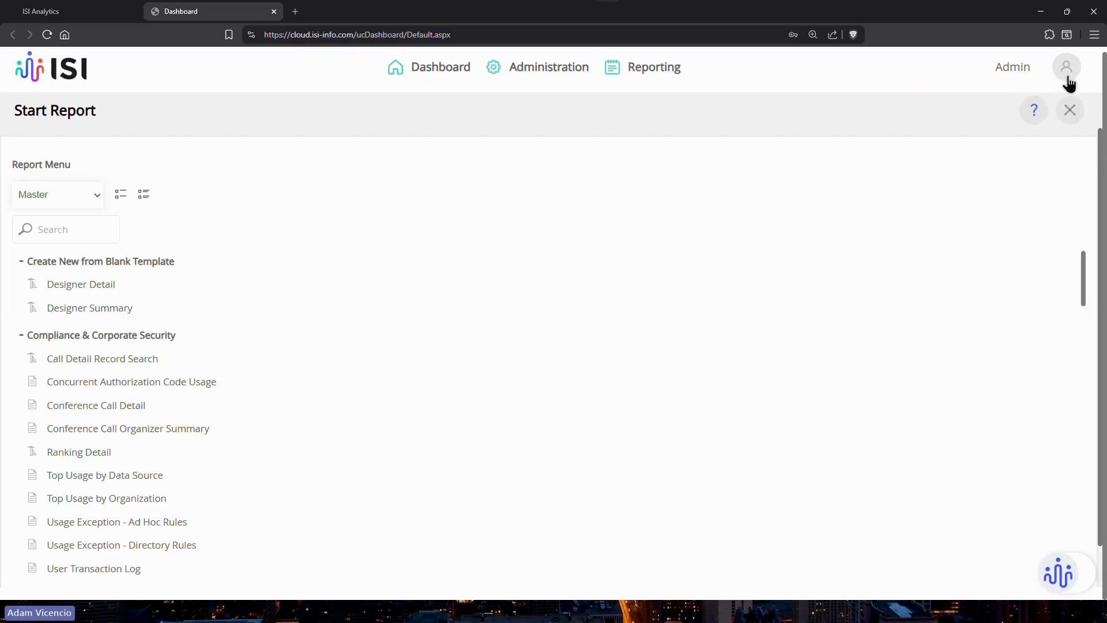
- Open the saved Monthly Call Volume Report by Dept., check its output delivery options, and close it without saving changes
click(1070, 110)
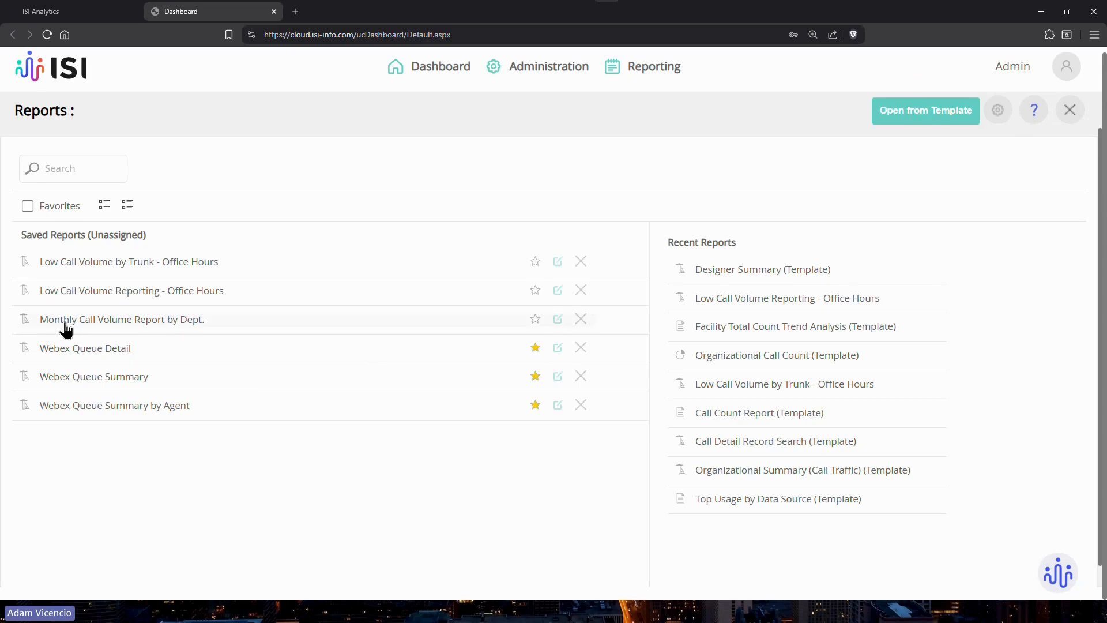
click(151, 327)
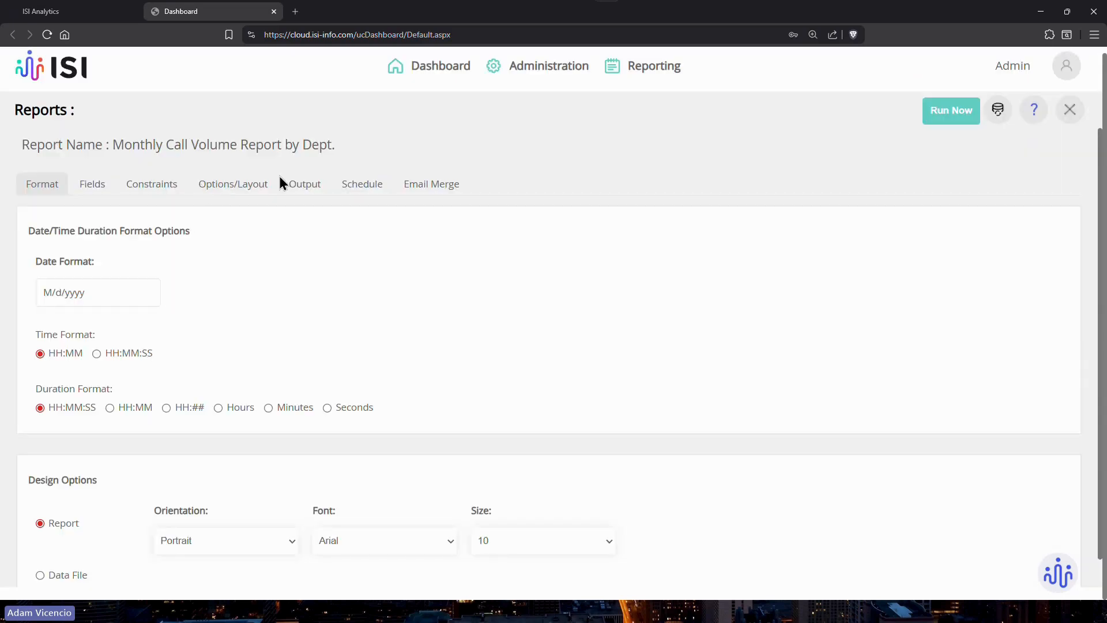
click(299, 187)
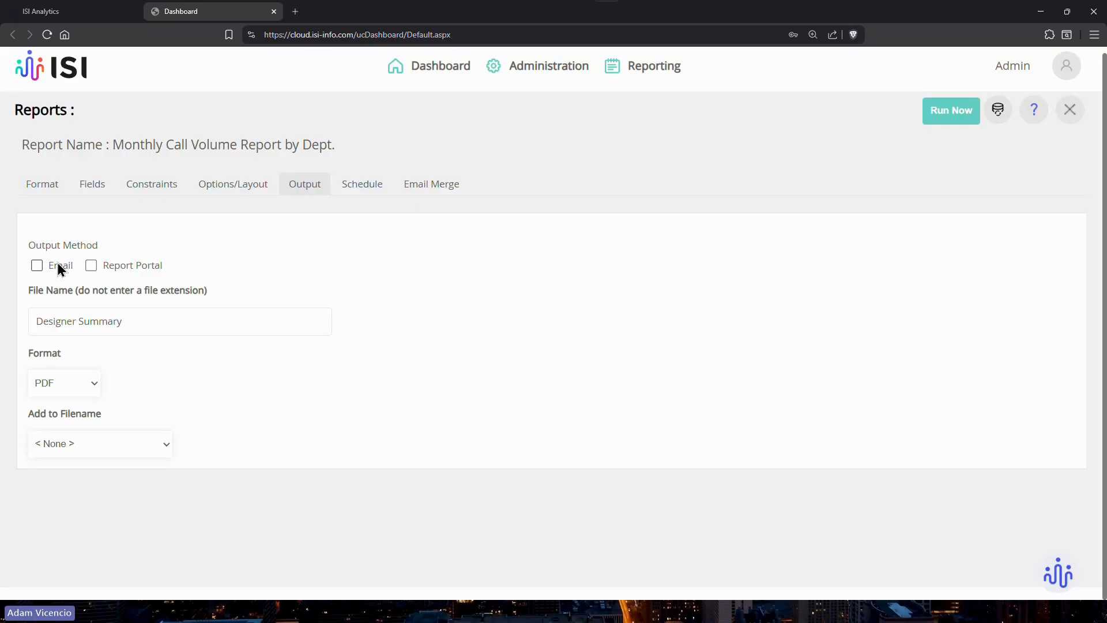
click(1073, 111)
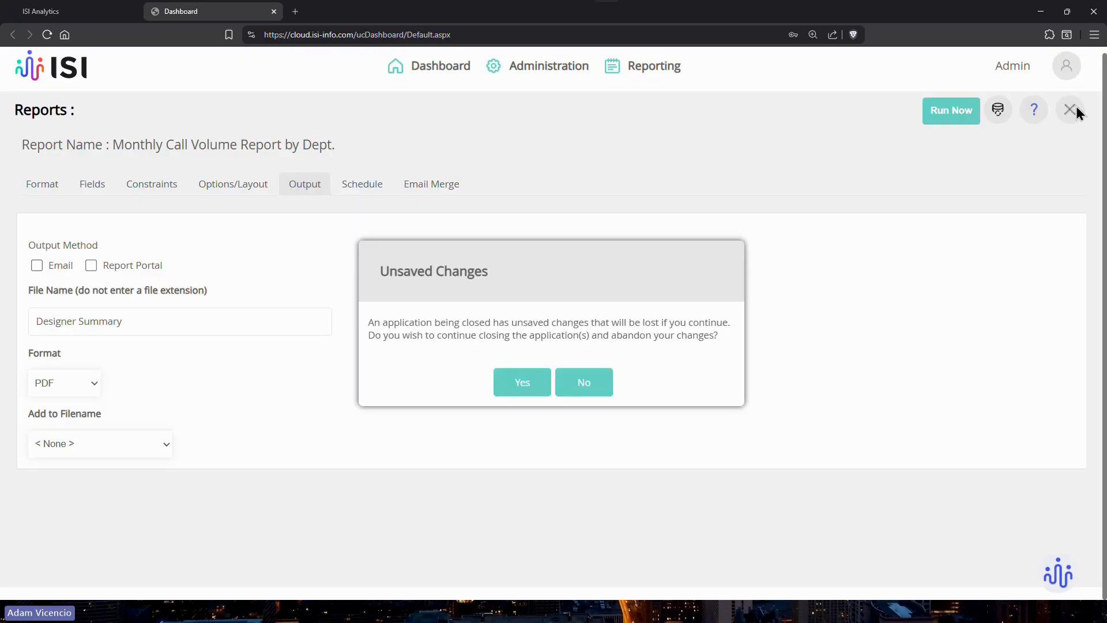
click(534, 382)
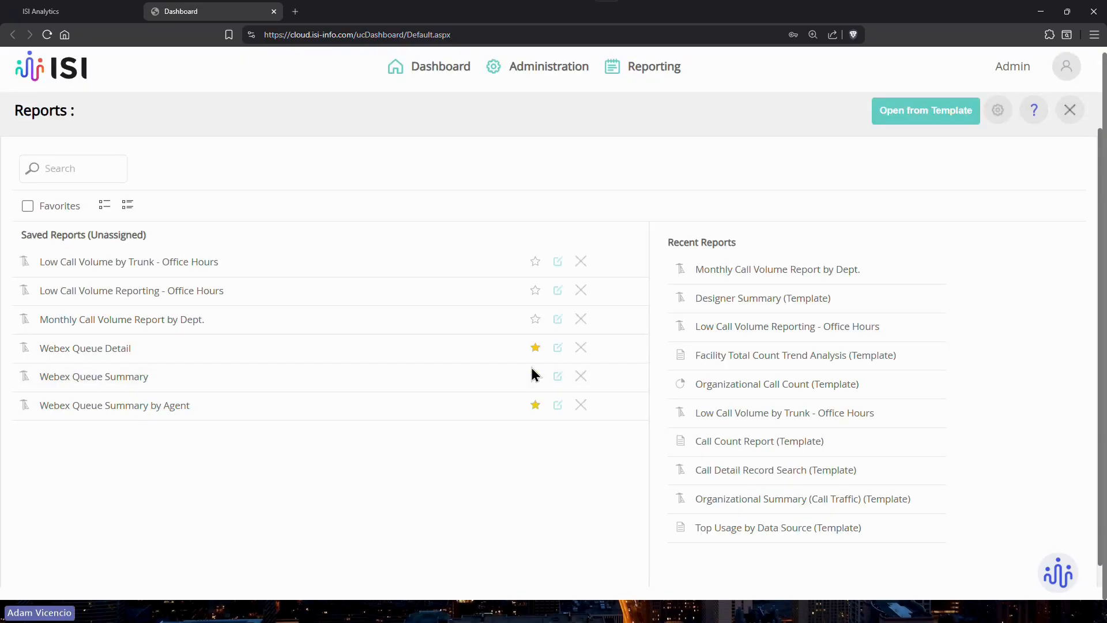
- Return to the Office Hours dashboard and inspect the late-November bars in the Webex Daily Call Statistics graph
click(535, 376)
mouse_move(424, 70)
click(410, 124)
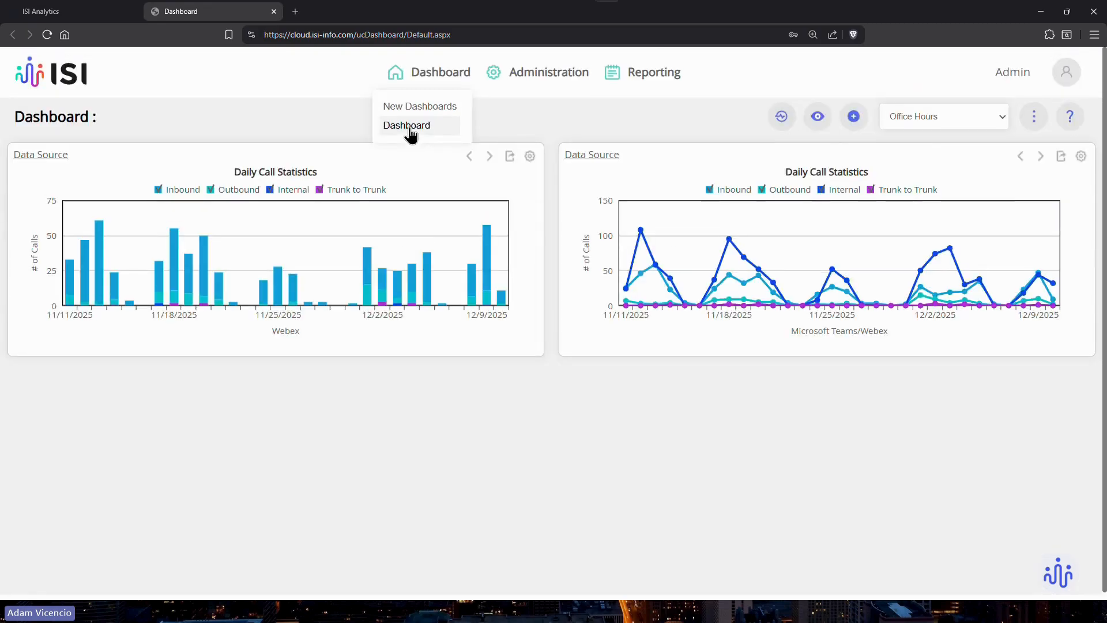
mouse_move(279, 277)
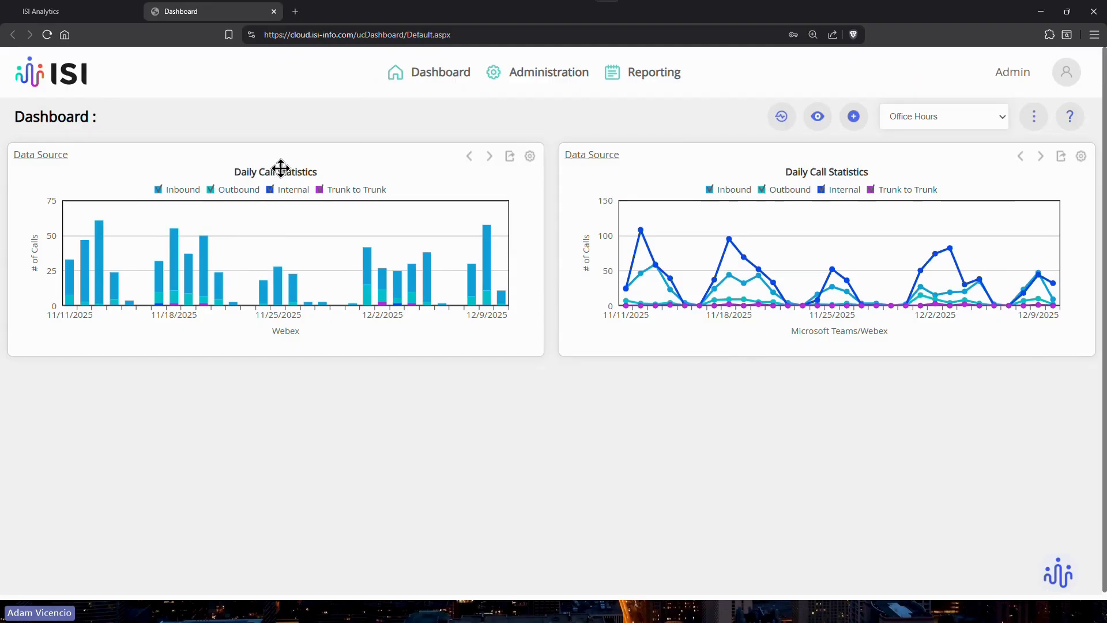
mouse_move(278, 302)
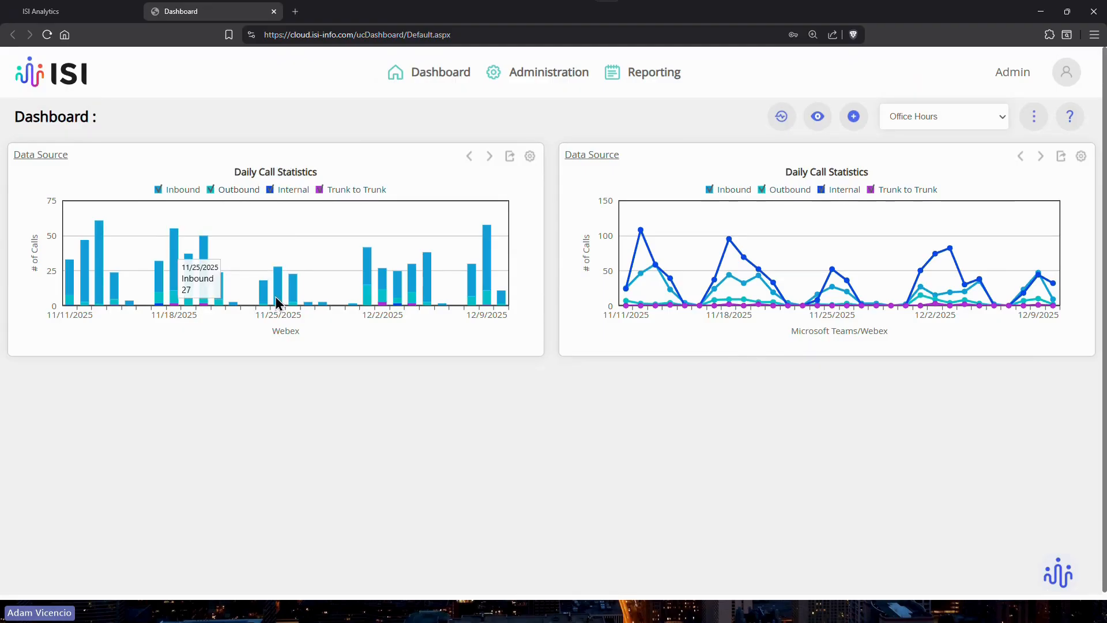
- Copy the Webex Daily Call Statistics widget to the Office Hours dashboard, keeping its name
click(530, 158)
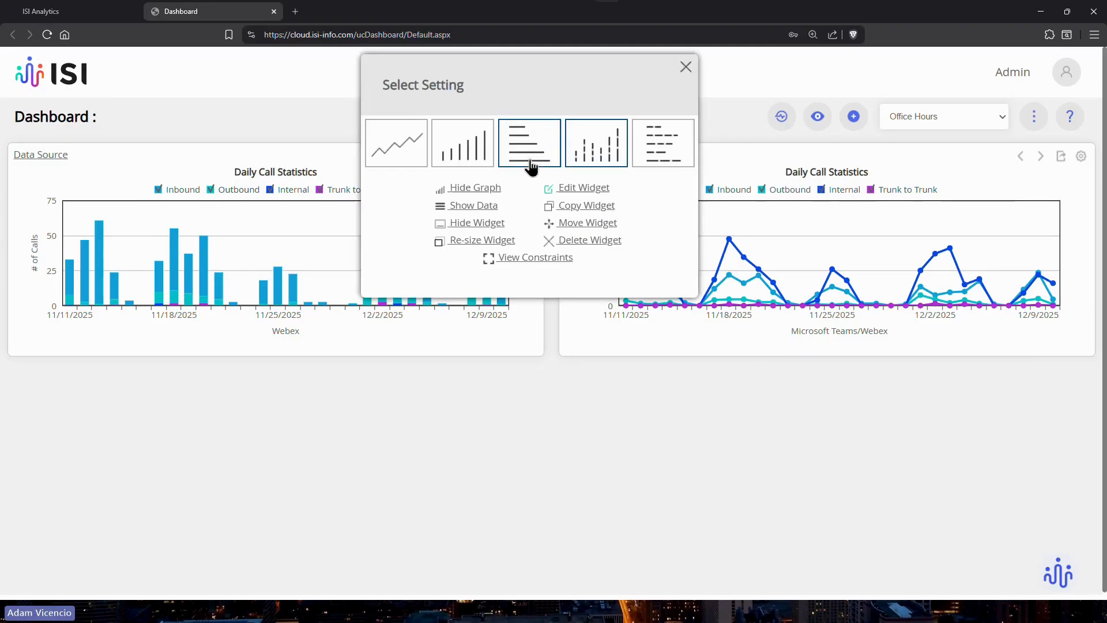
click(576, 206)
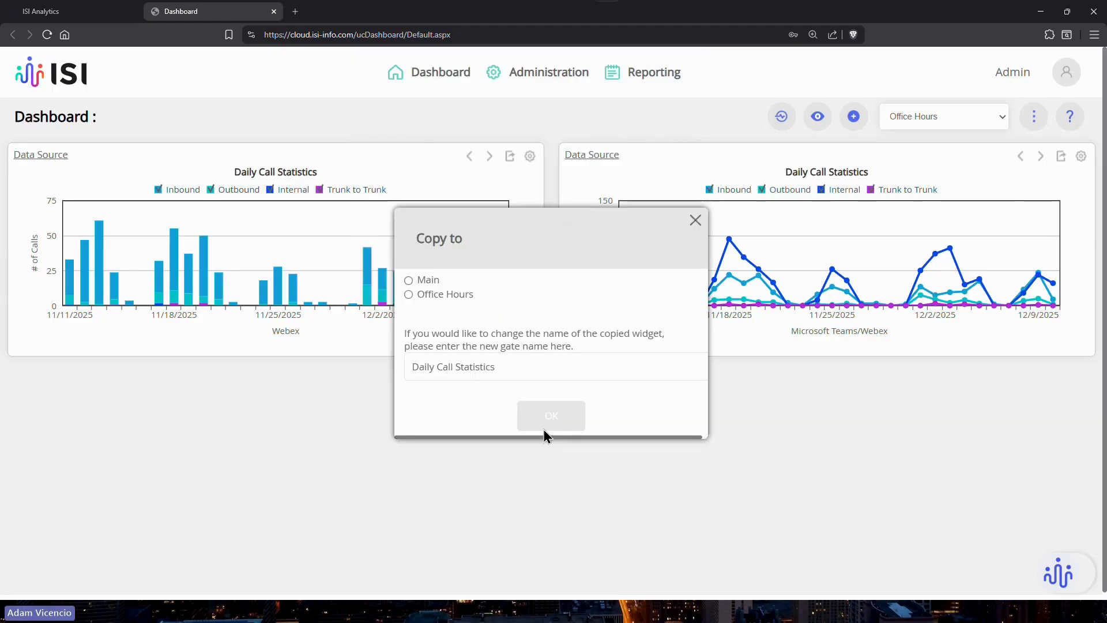
click(450, 295)
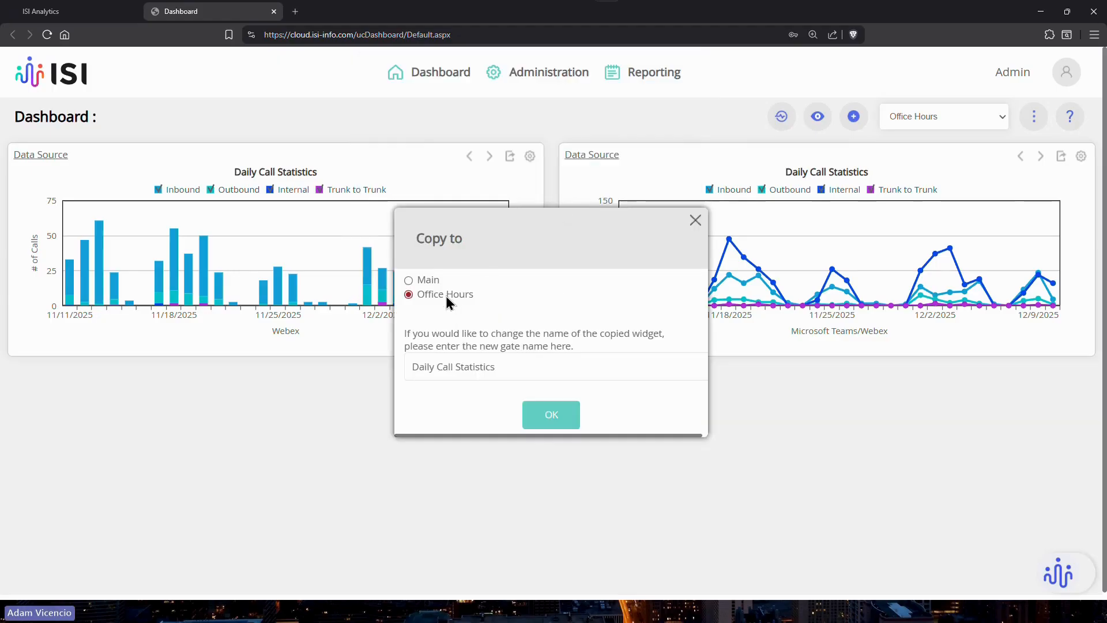
click(542, 419)
click(552, 382)
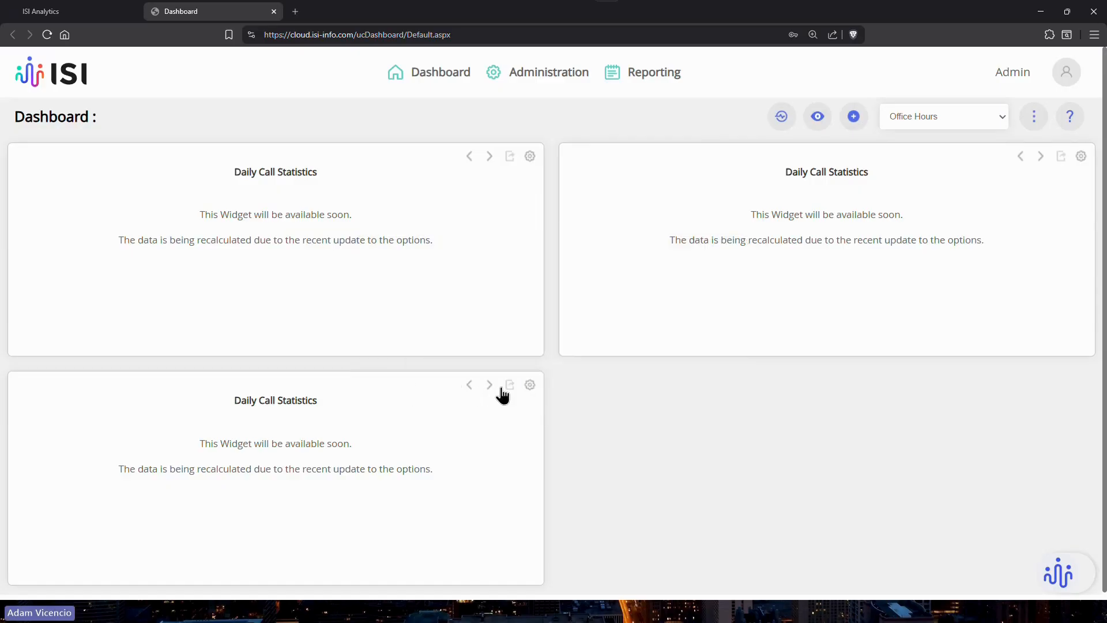
- Edit the copied widget's constraints to use the Organization view, accepting removal of existing organizational constraints
click(530, 386)
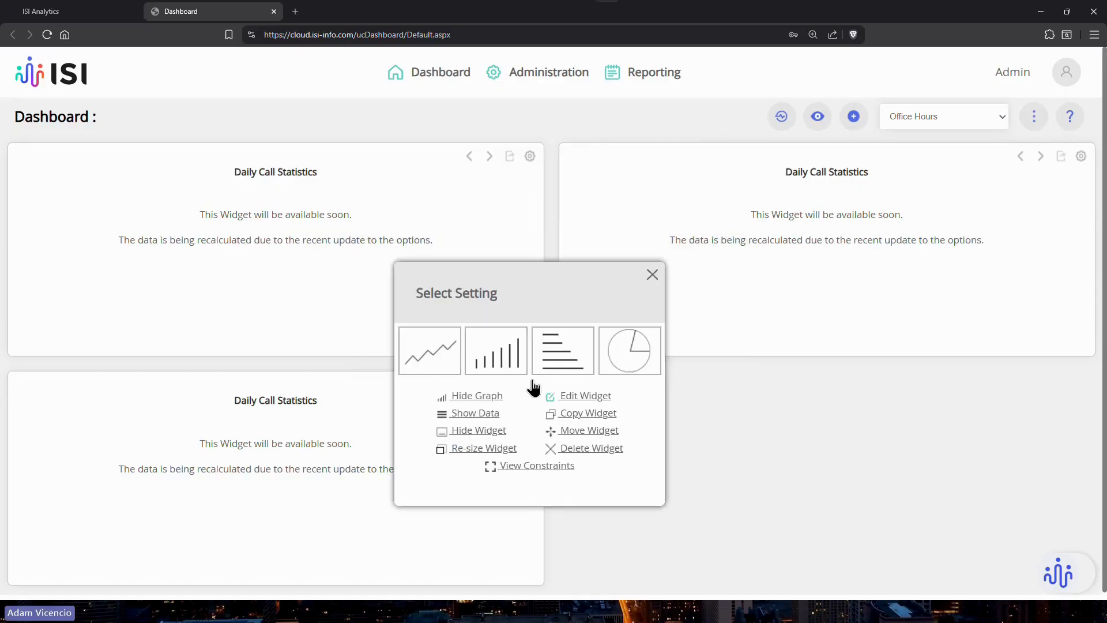
click(588, 399)
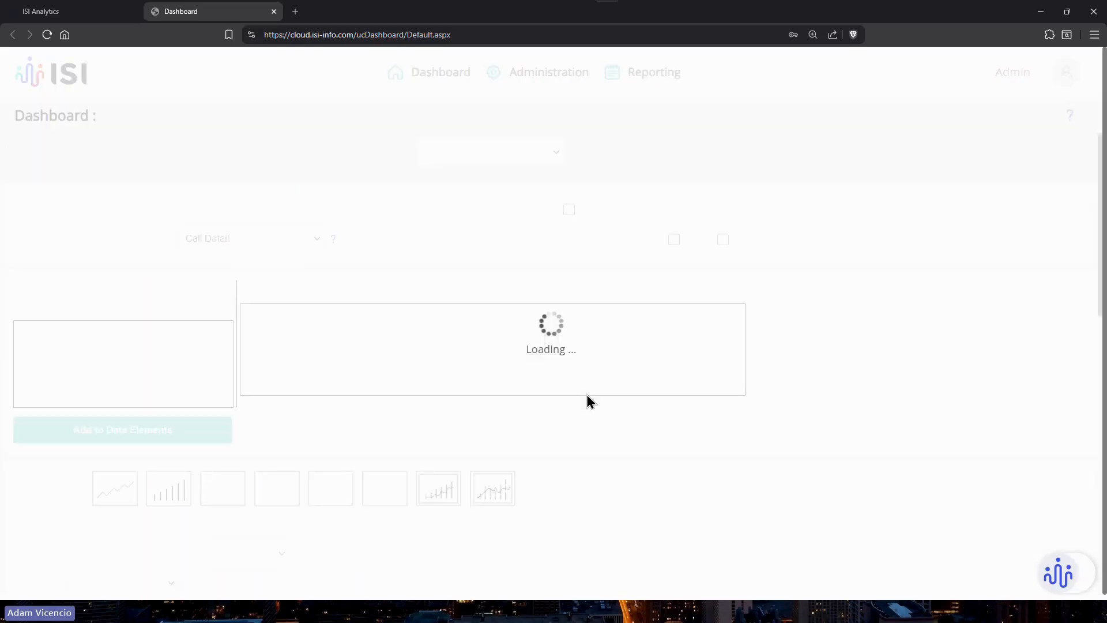
click(102, 159)
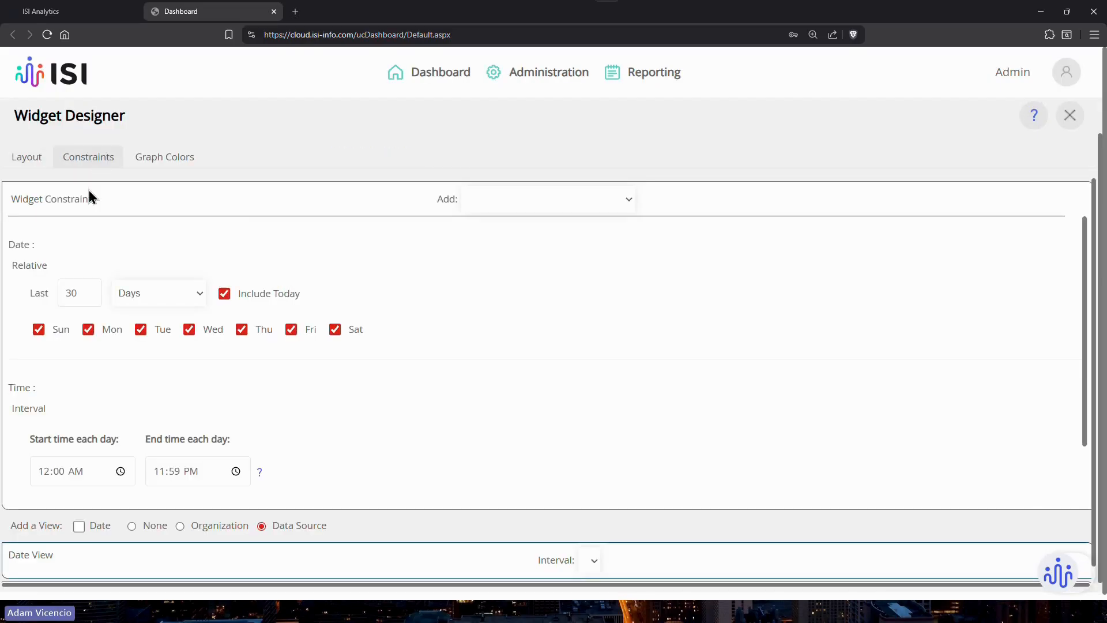
click(209, 525)
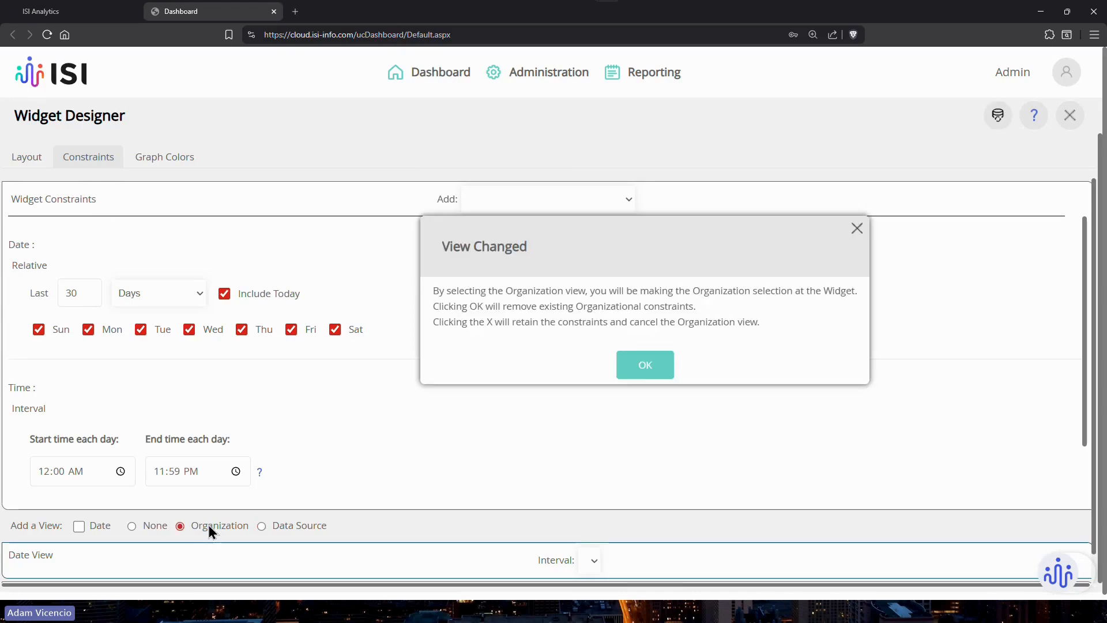
click(638, 366)
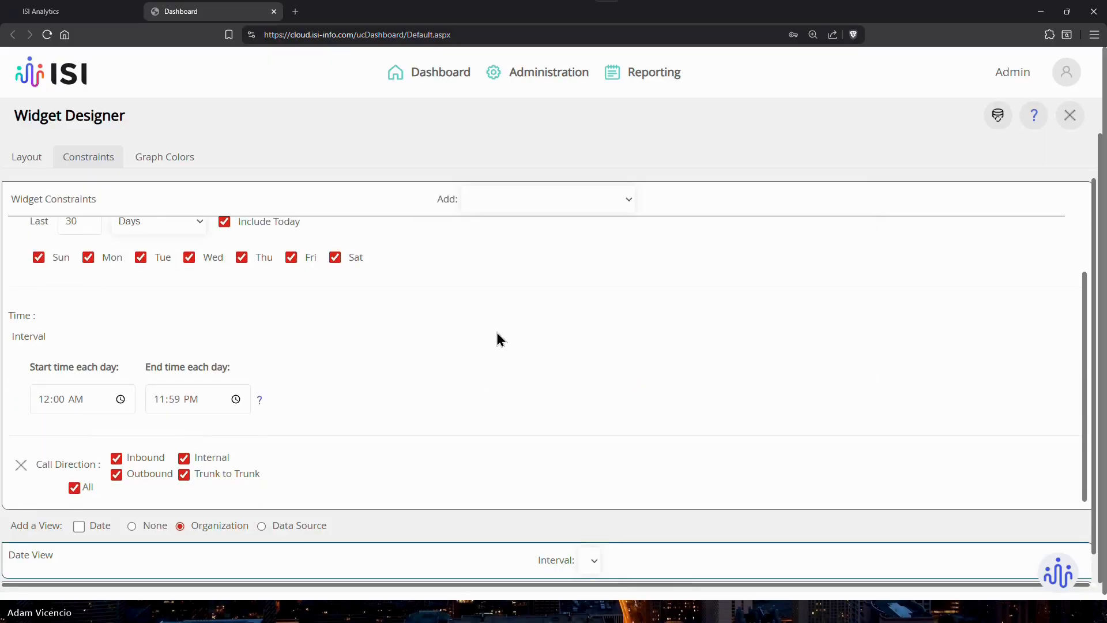
- Save the widget design under the name "Daily Call Statistics by Dept" and close the designer
click(997, 117)
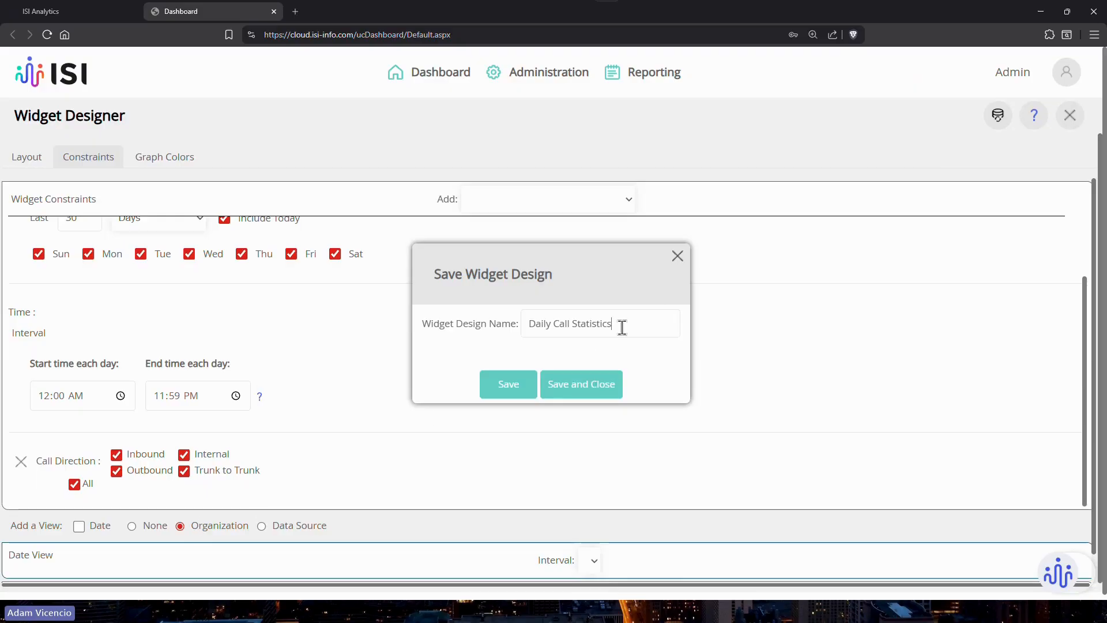
text(by Dept)
click(568, 394)
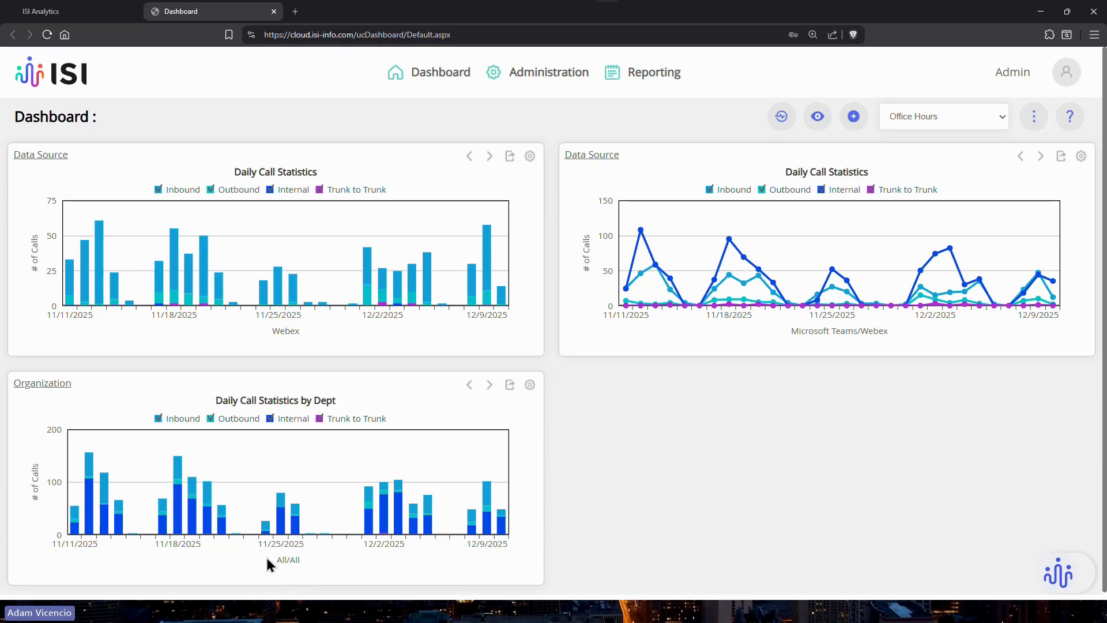
- Set the Daily Call Statistics by Dept widget's organization to company ISI Analytics and department Customer Support
click(62, 388)
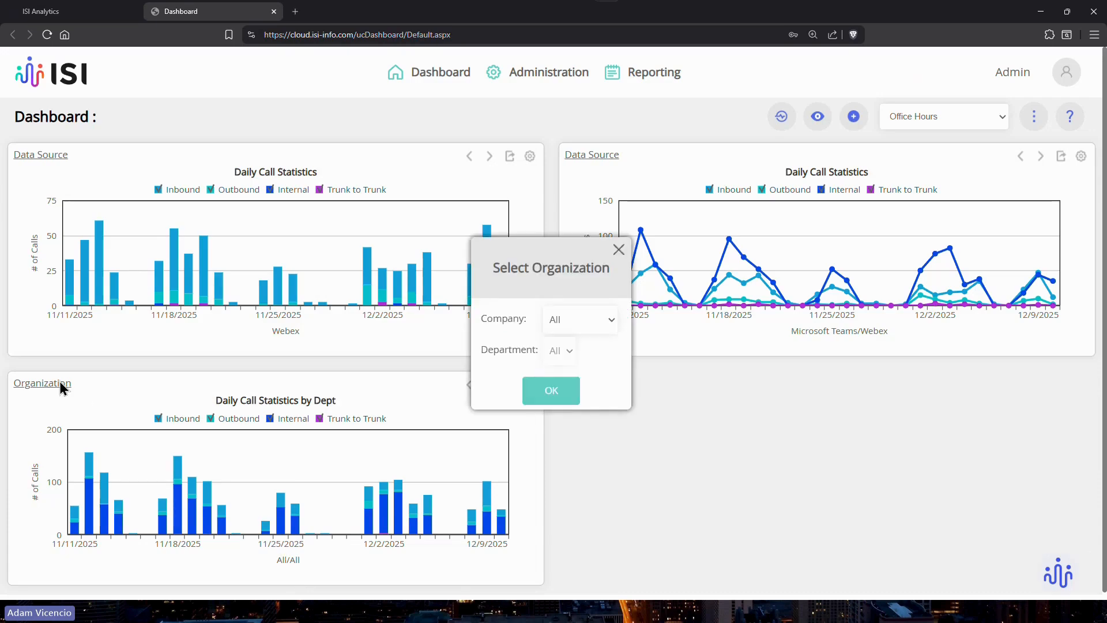
click(594, 323)
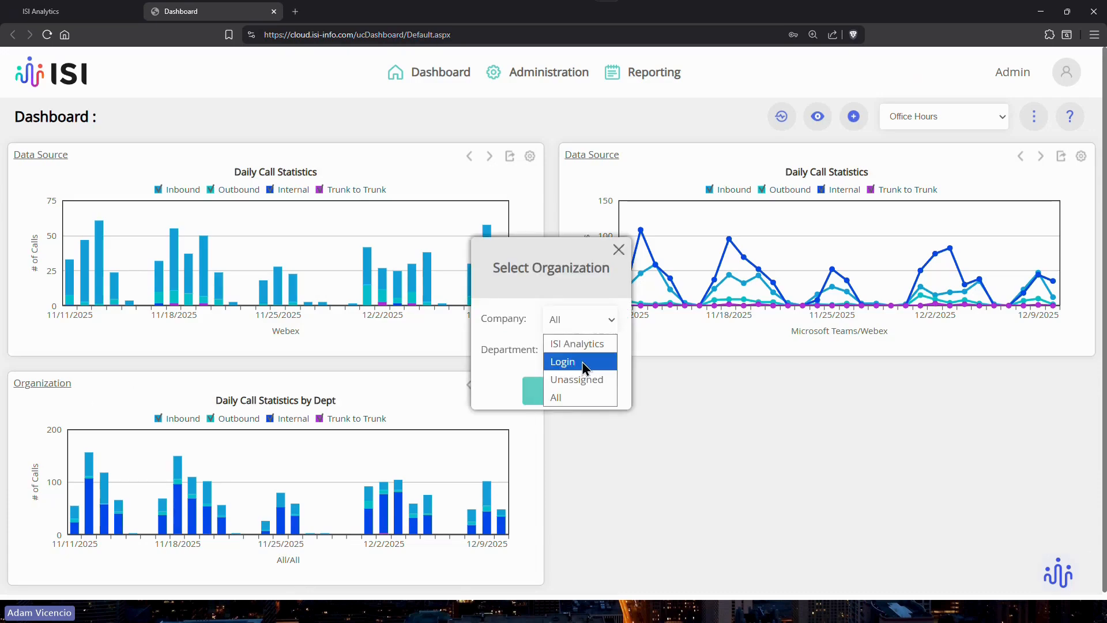
click(583, 345)
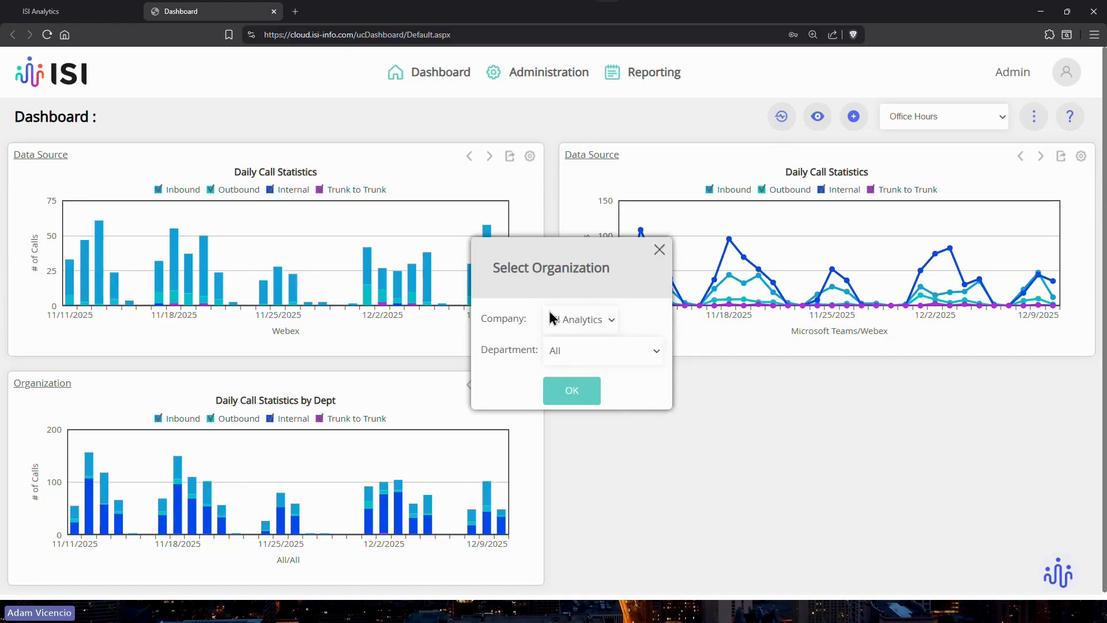
click(577, 352)
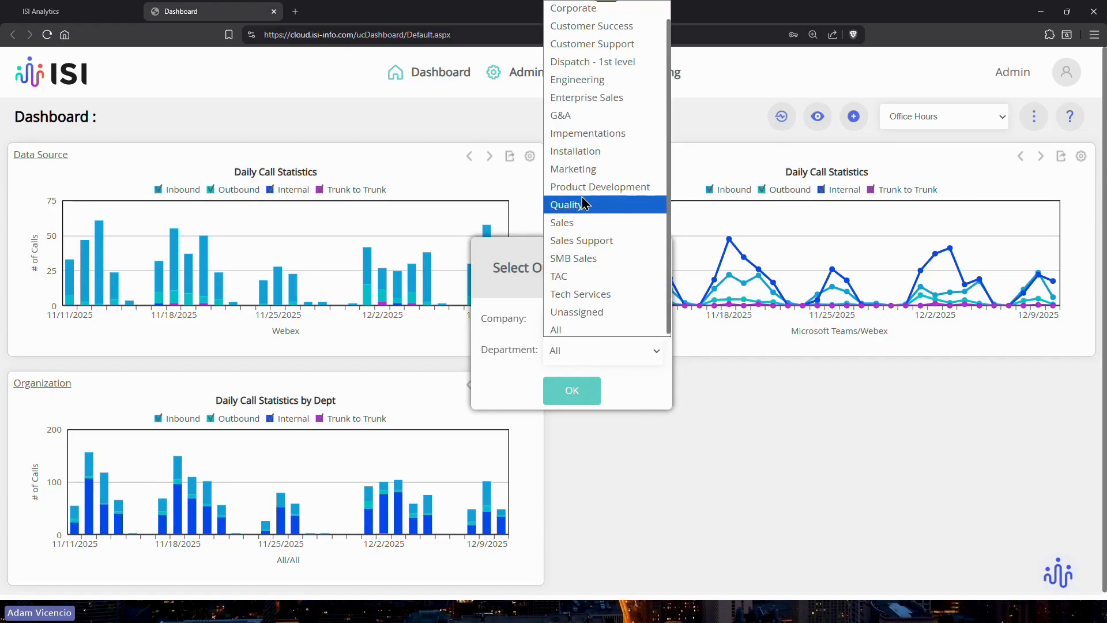
scroll(594, 191, up, 1)
click(614, 65)
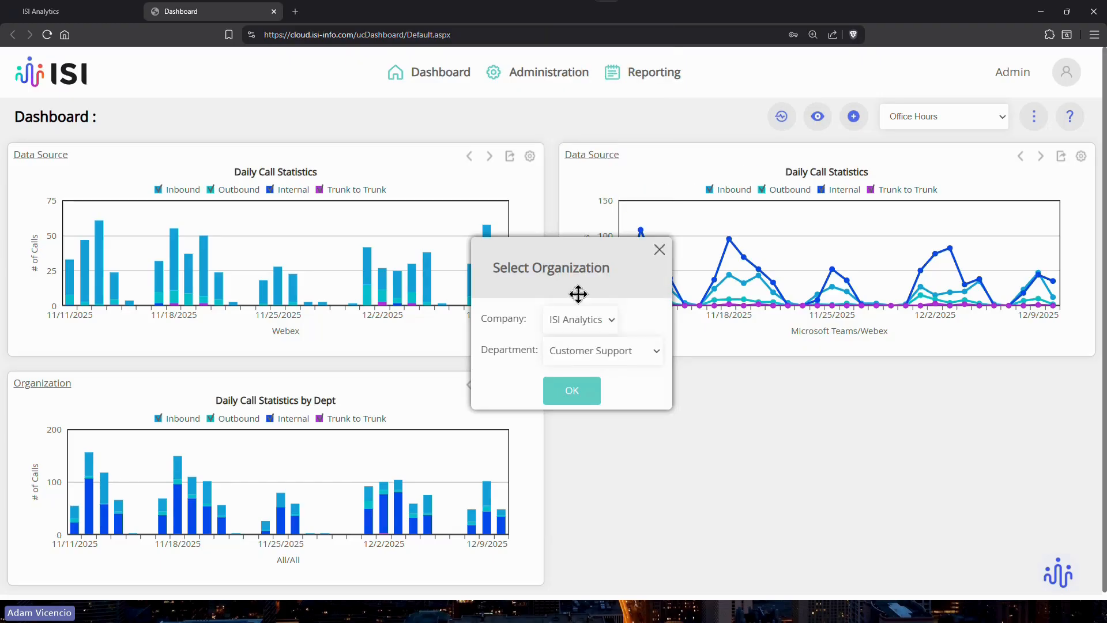
click(555, 390)
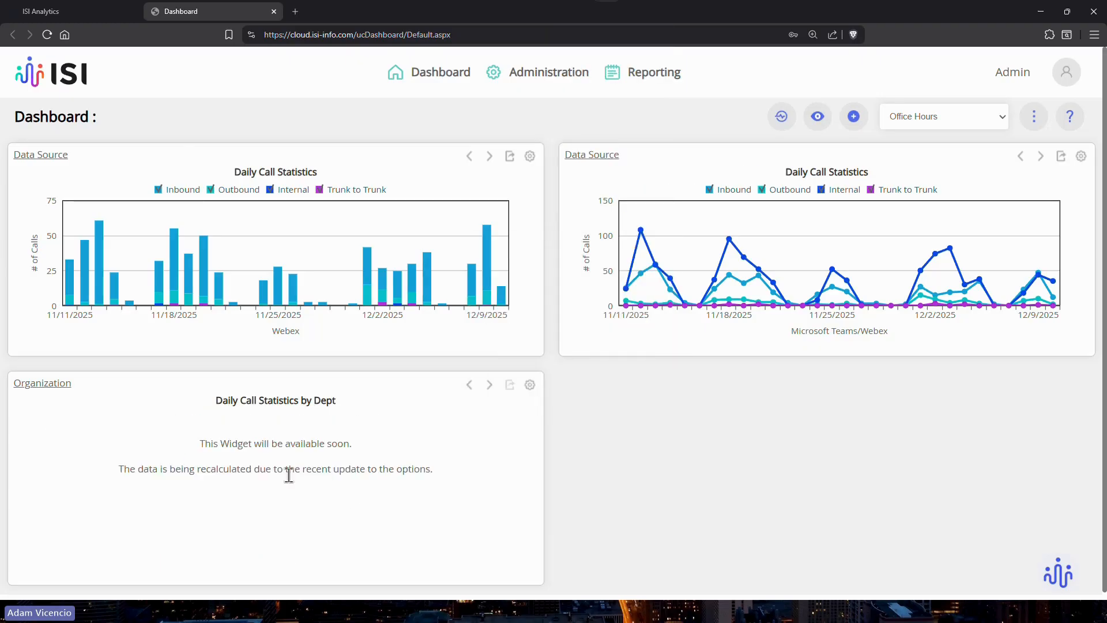